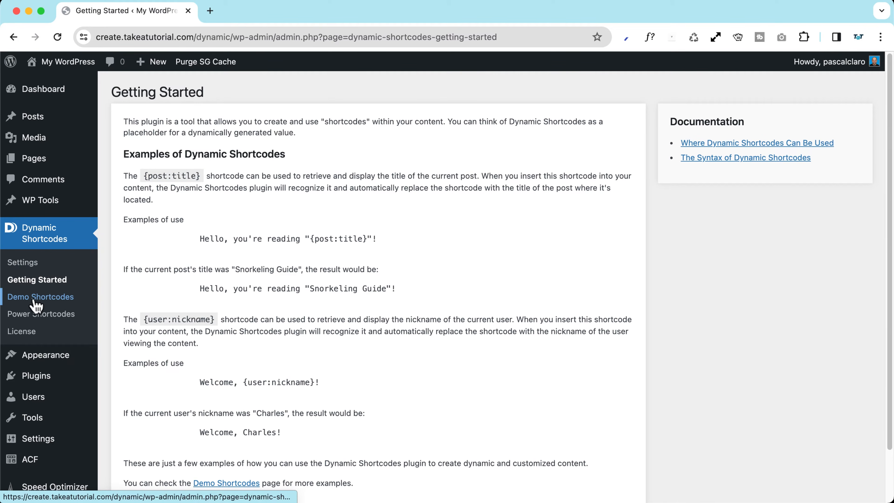
- Open the plugin's Demo Shortcodes page and check the preview post selector for the post demo
left_click(54, 298)
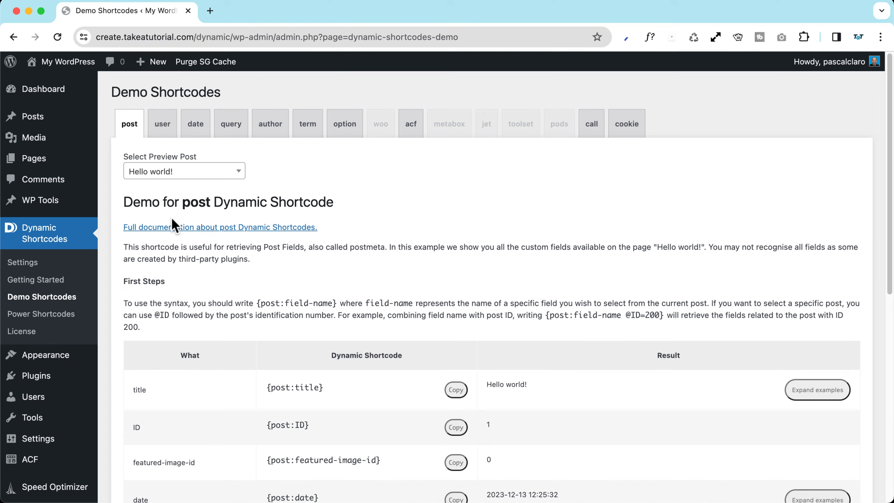
left_click(154, 172)
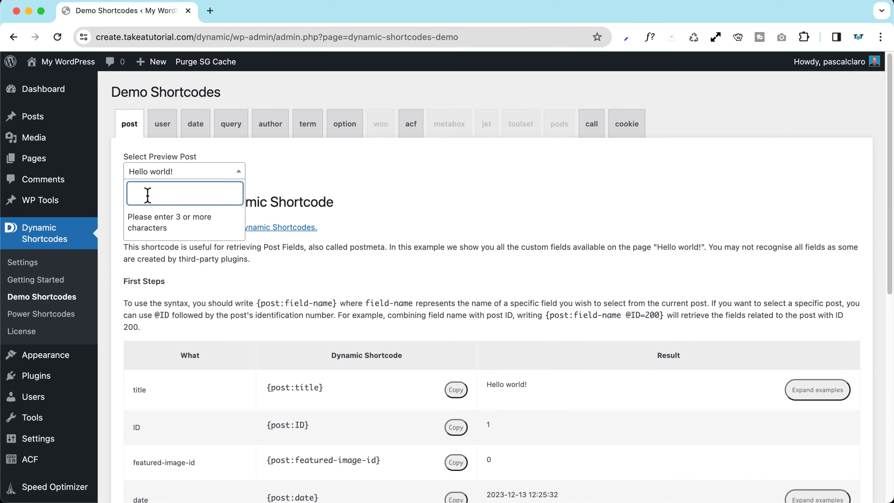
left_click(359, 199)
- Examine the Dynamic Shortcode and Result columns of the post demo table and copy the {post:ID} shortcode
scroll(305, 296, "down", 6)
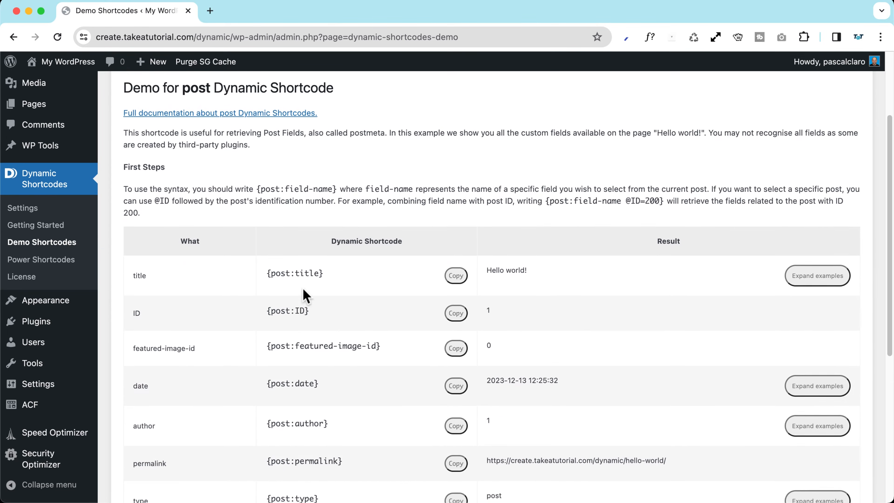
double_click(665, 152)
left_click_drag(299, 156, 429, 149)
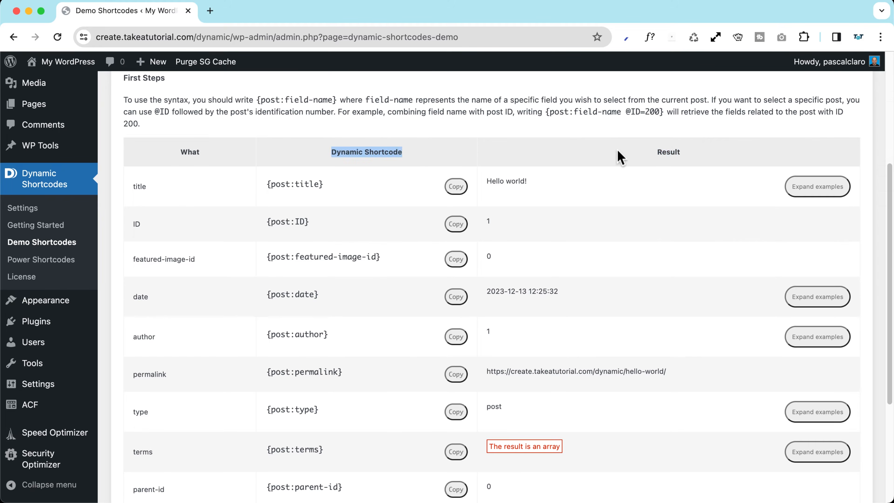
left_click_drag(620, 158, 718, 155)
scroll(595, 167, "down", 2)
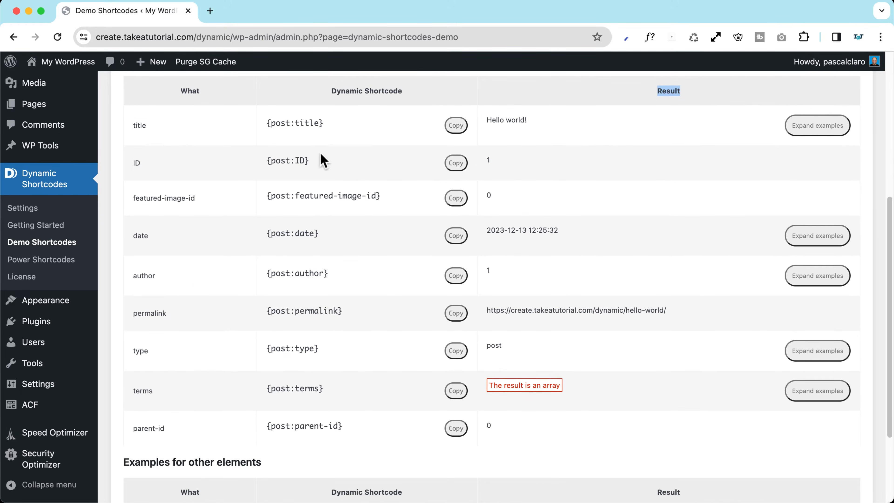
left_click(459, 164)
scroll(395, 168, "down", 2)
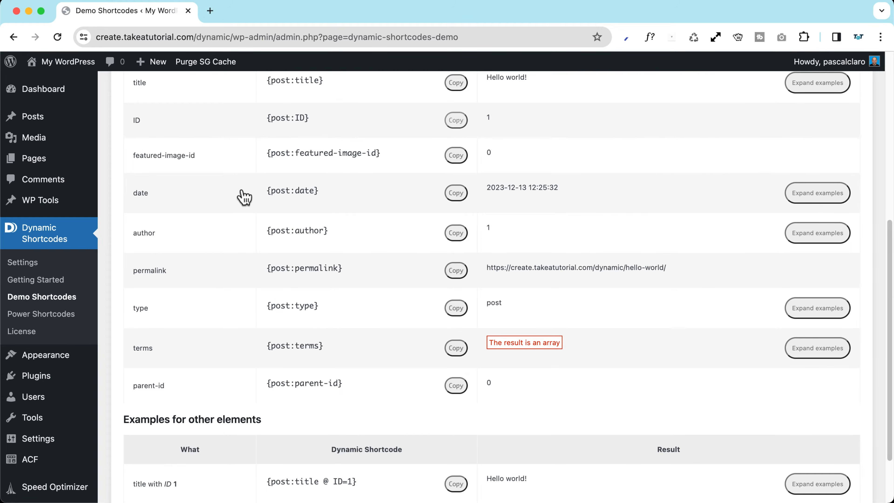
scroll(254, 210, "down", 2)
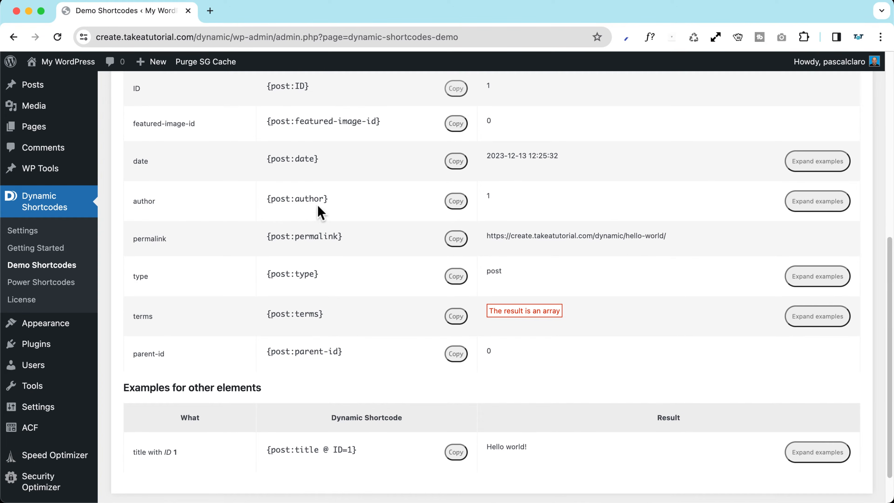
- Expand the author examples in the post demo table and copy the avatar shortcode {post:author | get_avatar}
left_click(812, 206)
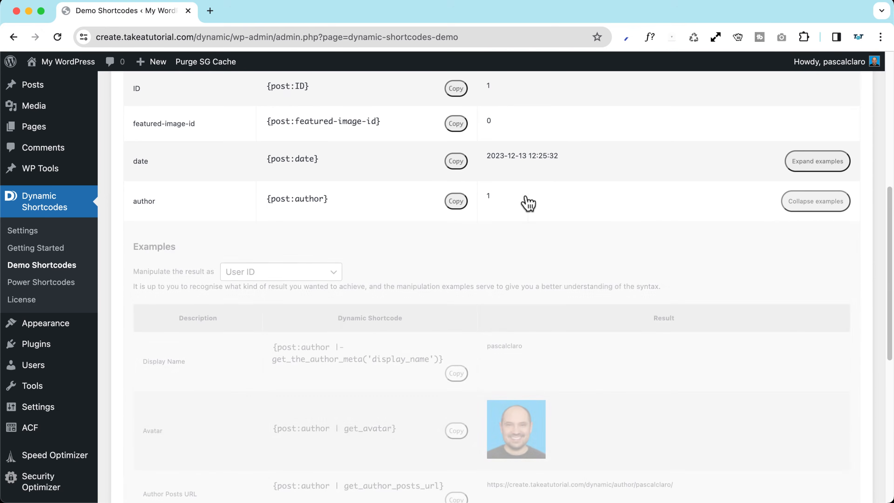
scroll(425, 202, "down", 5)
scroll(328, 200, "down", 3)
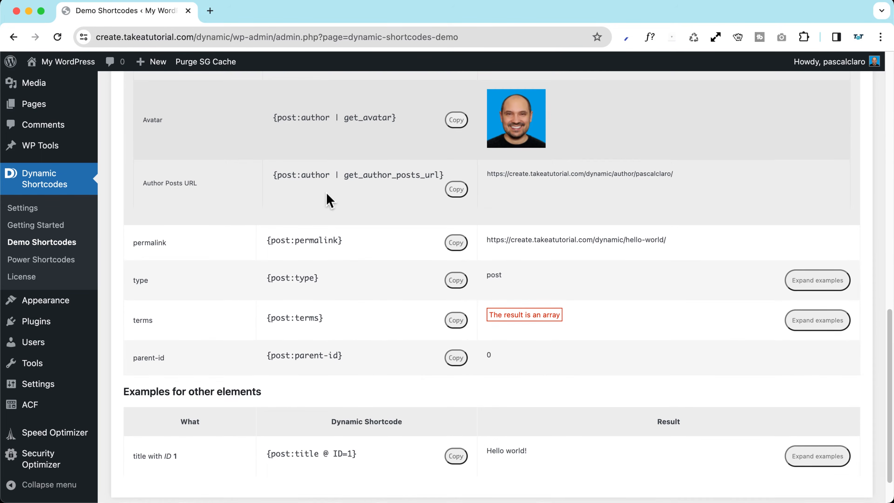
scroll(307, 172, "up", 1)
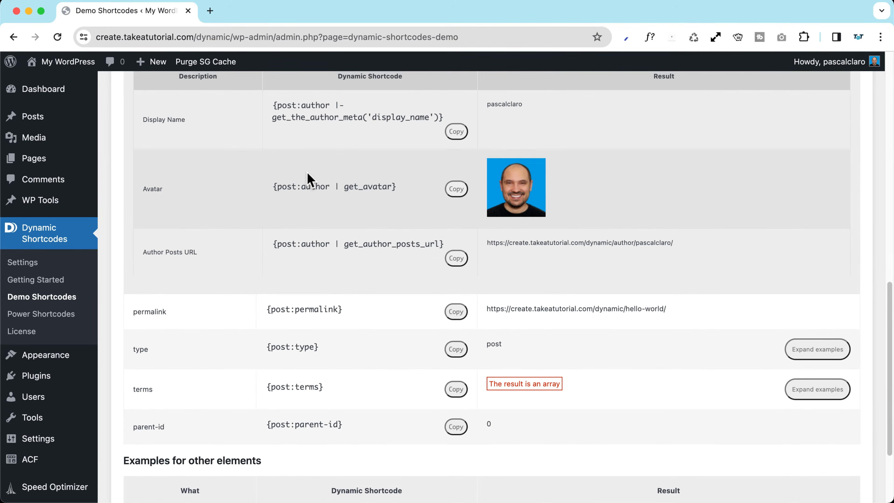
scroll(309, 178, "up", 1)
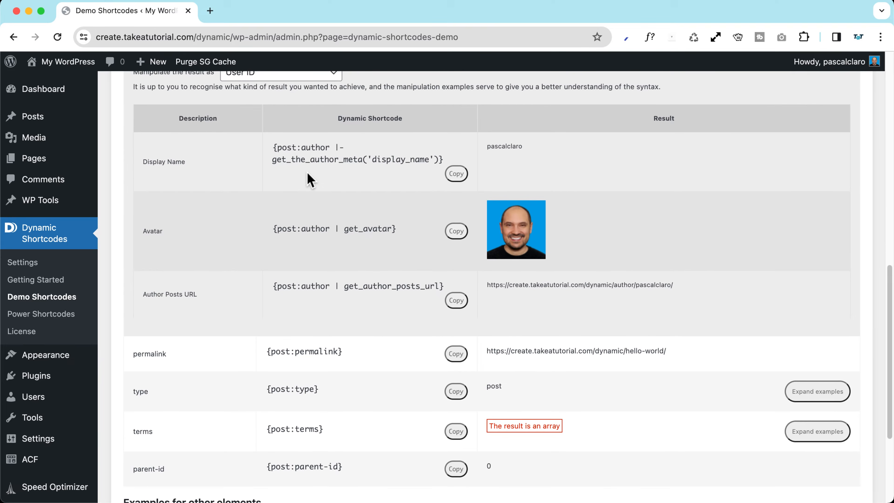
scroll(309, 180, "down", 1)
left_click(453, 182)
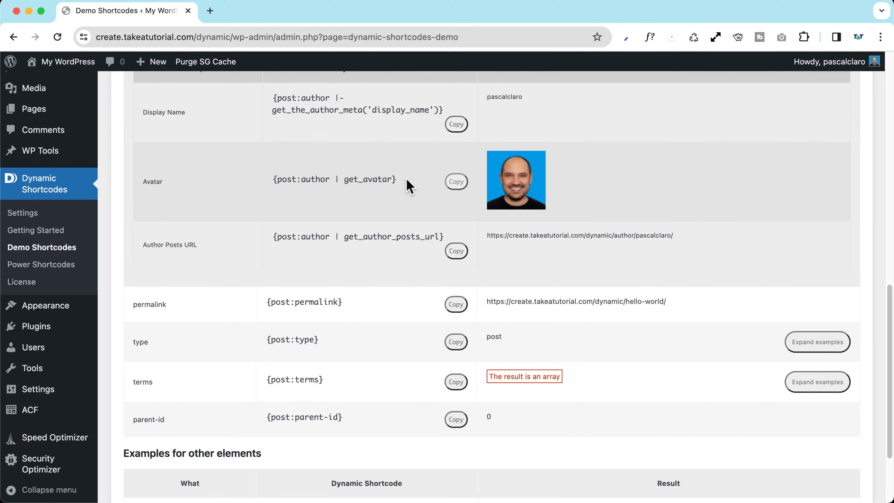
- Browse the demo pages for the user, date, query, author, term and option shortcode types
scroll(407, 180, "up", 15)
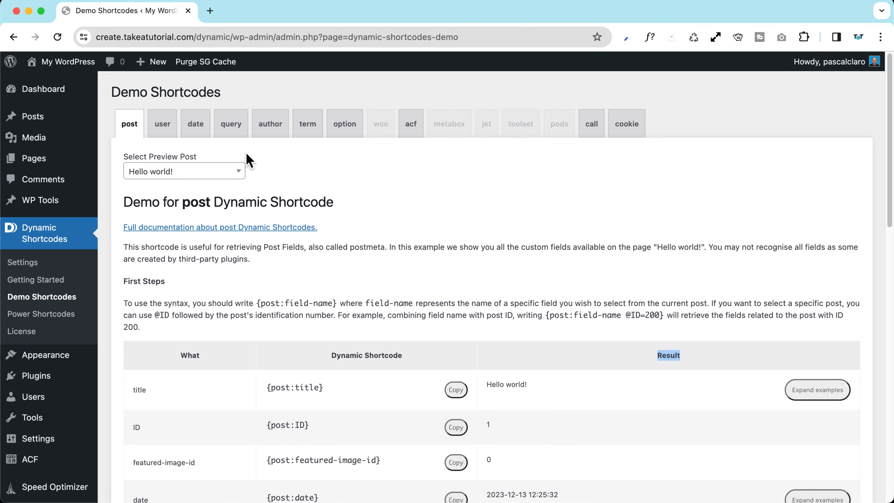
left_click(159, 131)
left_click(199, 125)
left_click(233, 127)
left_click(278, 127)
left_click(306, 128)
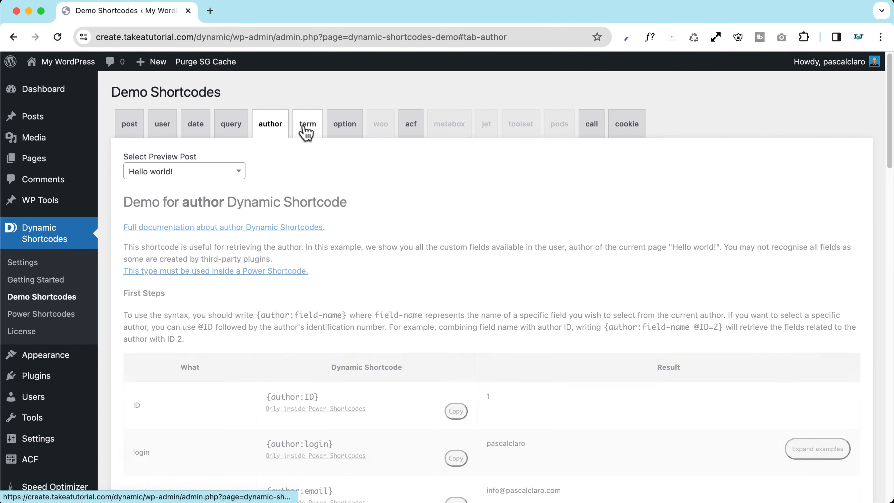
left_click(344, 125)
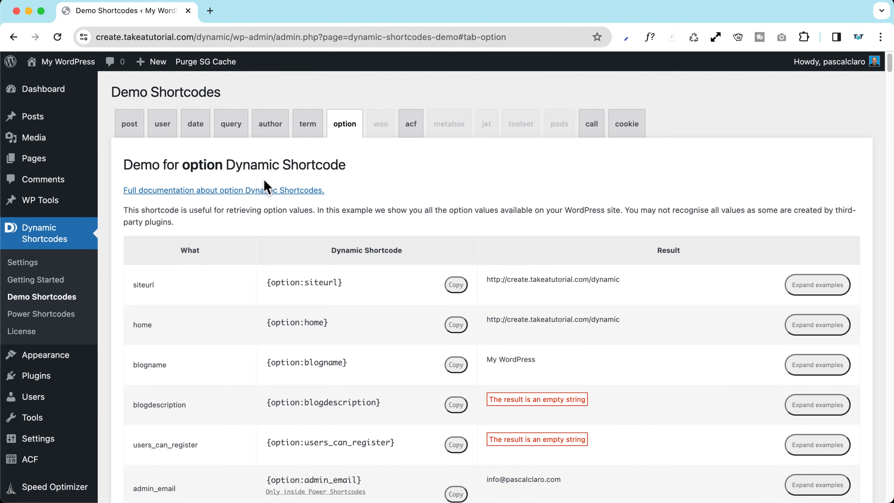
- Open the Power Shortcodes page and highlight the content of the power shortcode named author
left_click(28, 314)
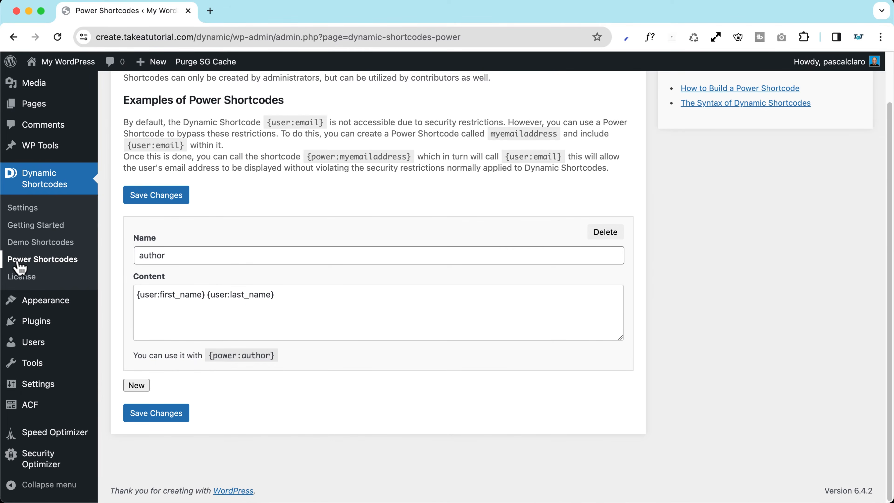
left_click(39, 244)
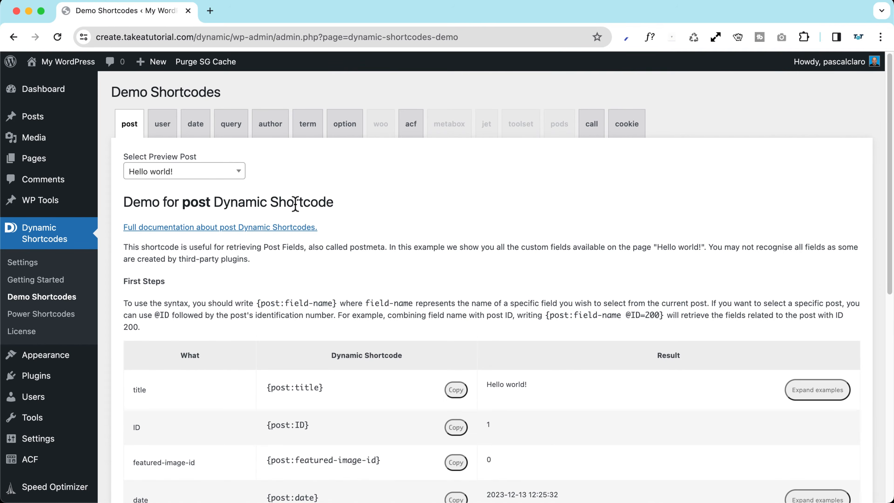
left_click(43, 312)
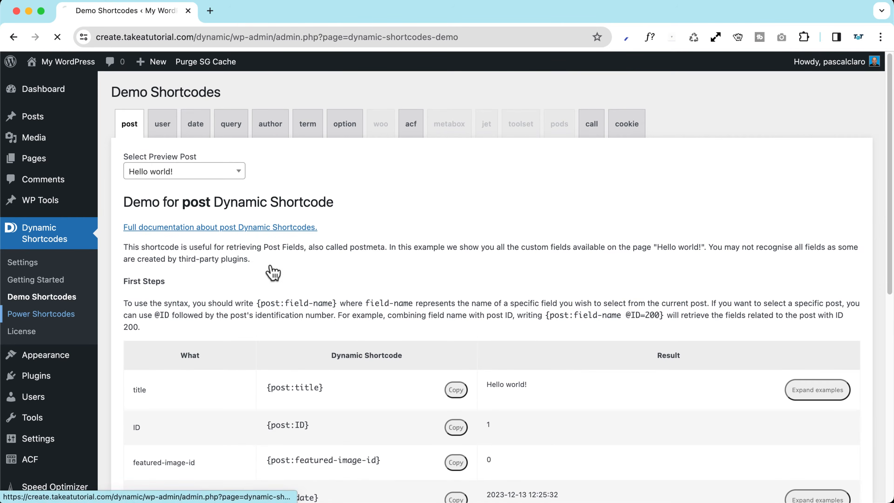
left_click_drag(274, 350, 136, 350)
scroll(195, 367, "down", 3)
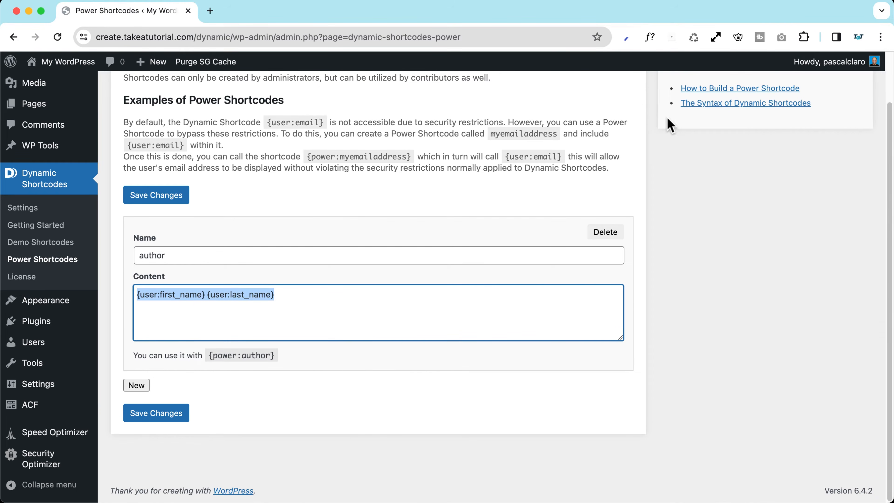
- Open the "How to Build a Power Shortcode" documentation in a new tab and read through the article
right_click(734, 90)
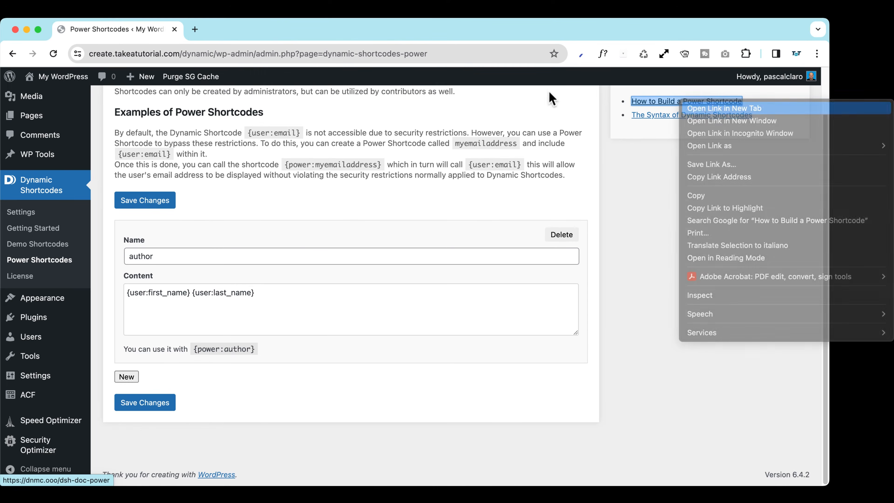
left_click(691, 108)
left_click(218, 29)
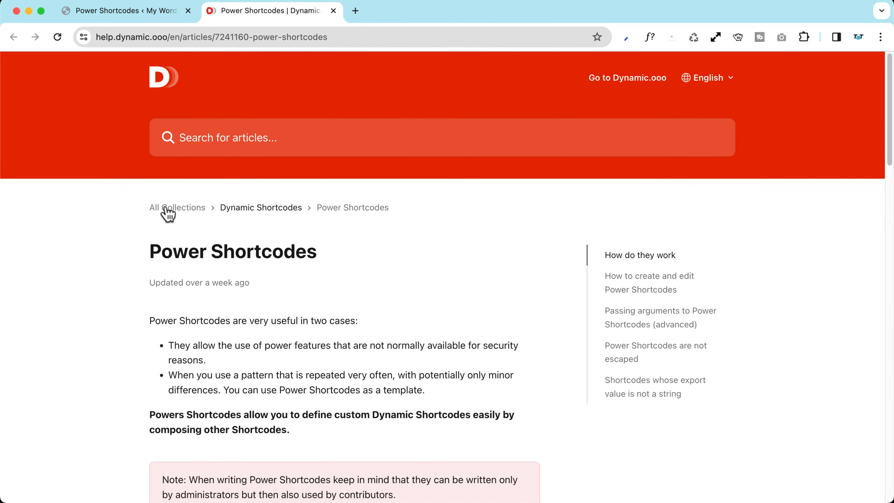
scroll(132, 238, "down", 8)
scroll(133, 238, "down", 15)
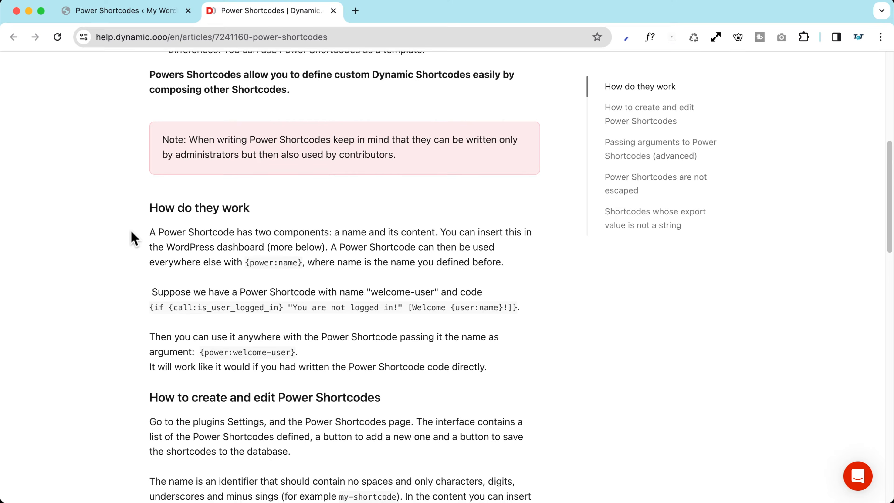
scroll(134, 238, "down", 12)
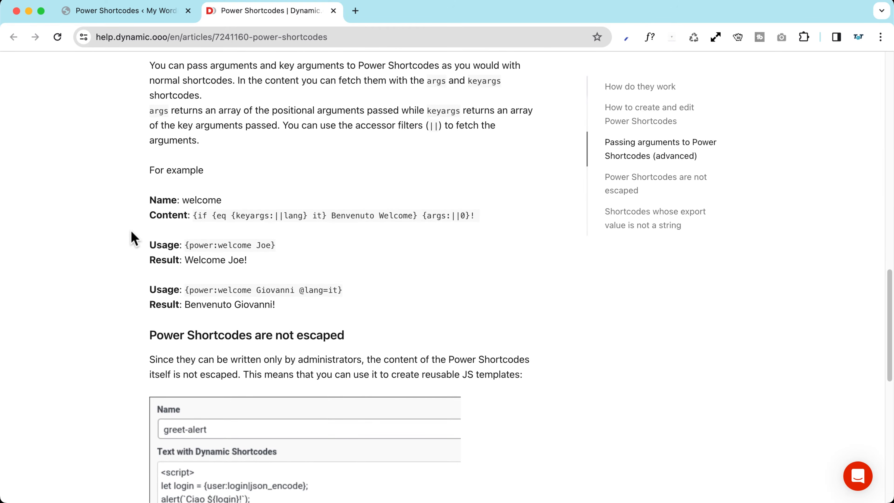
scroll(133, 238, "down", 4)
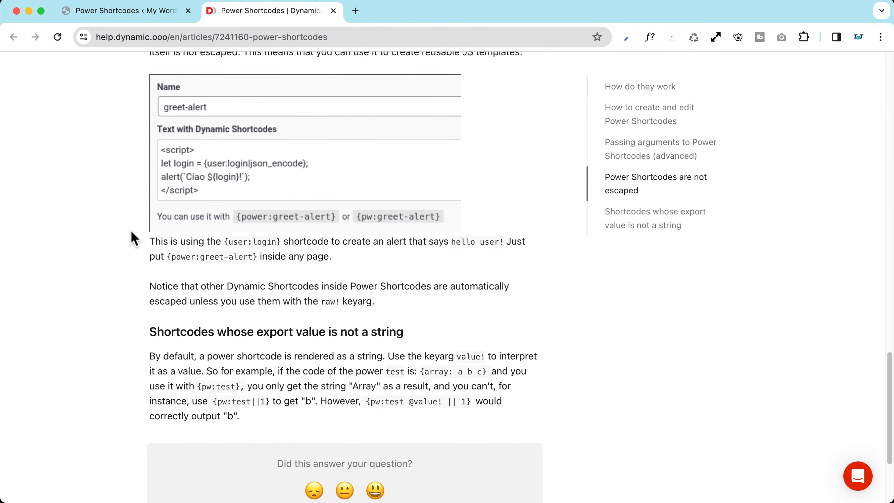
- Check the plugin's License page and review the Best WordPress Tools listing on the site's front page
key("ctrl+shift+Tab")
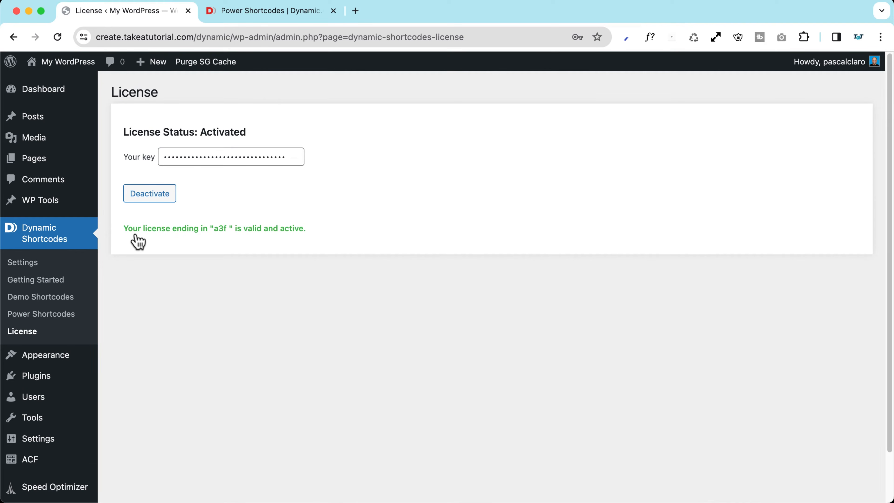
left_click(61, 94)
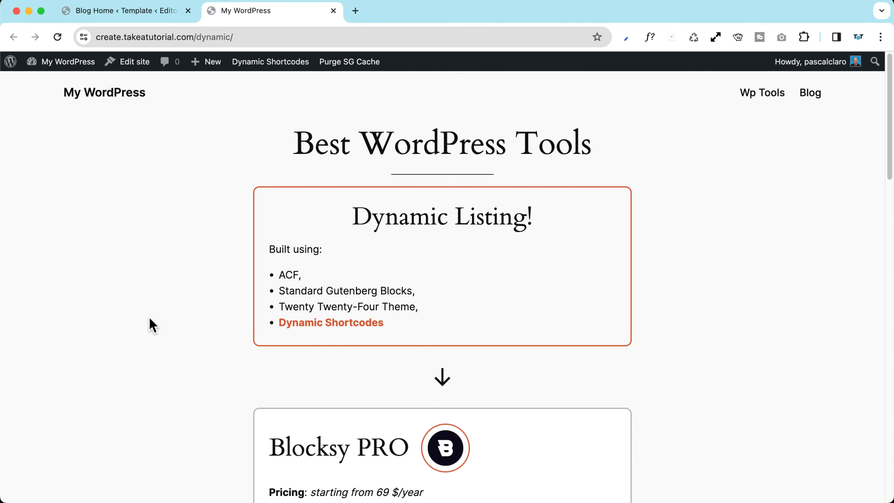
scroll(151, 324, "down", 8)
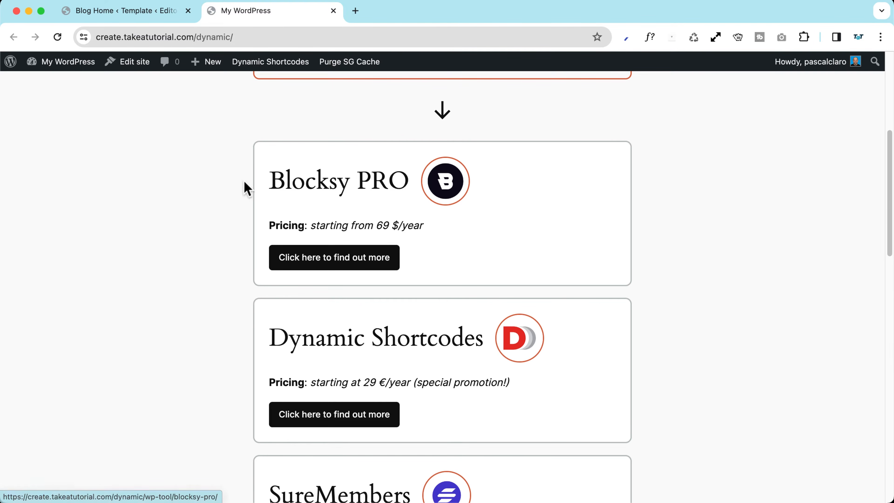
scroll(220, 140, "down", 4)
scroll(220, 140, "up", 7)
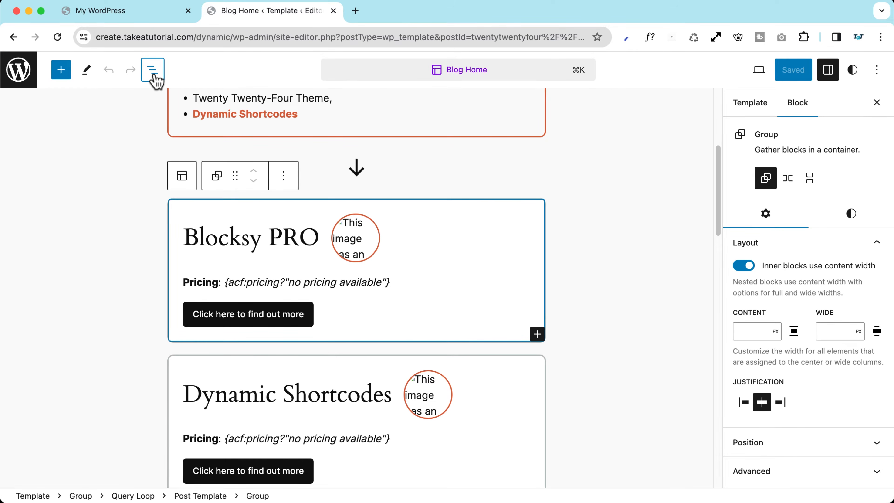
- Show the Blog Home template's block structure and expand the Group in the Post Template and its Row
left_click(153, 70)
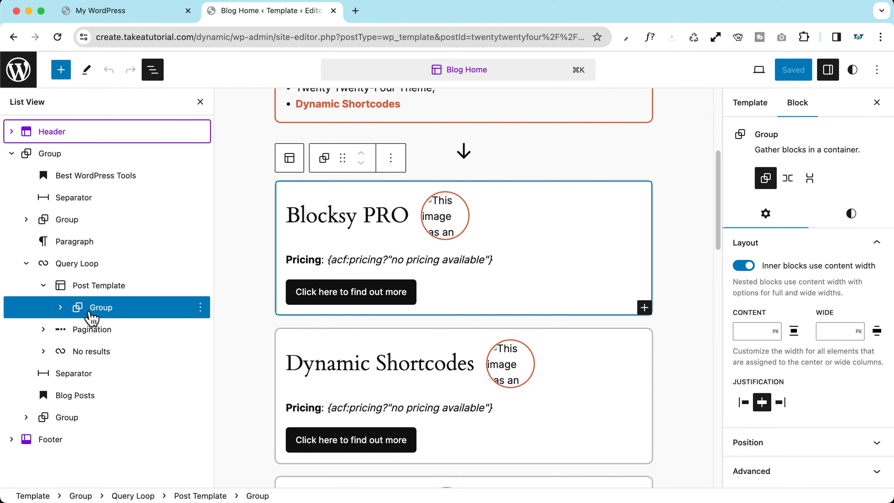
left_click(59, 312)
left_click(60, 309)
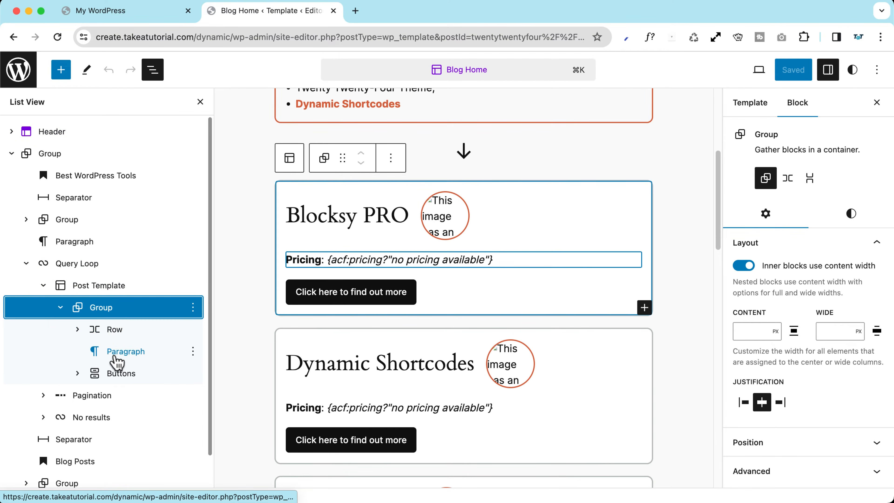
left_click(92, 333)
left_click(78, 330)
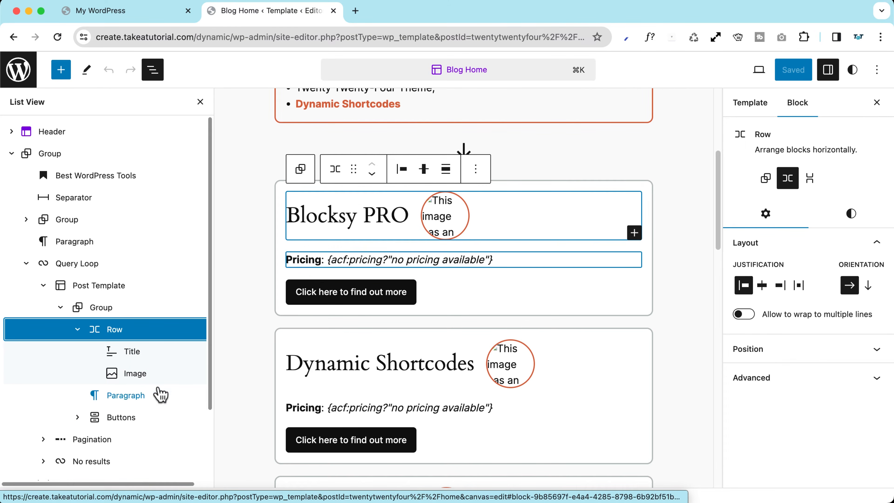
- Inspect the Row's Title and Image blocks, including the image's replacement options, and highlight the {acf:pricing?"no pricing available"} shortcode in the pricing paragraph
left_click(128, 353)
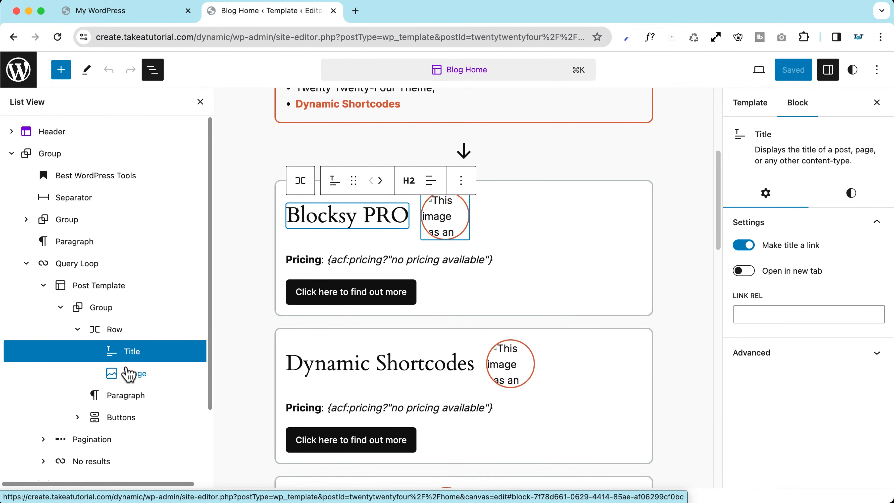
left_click(129, 374)
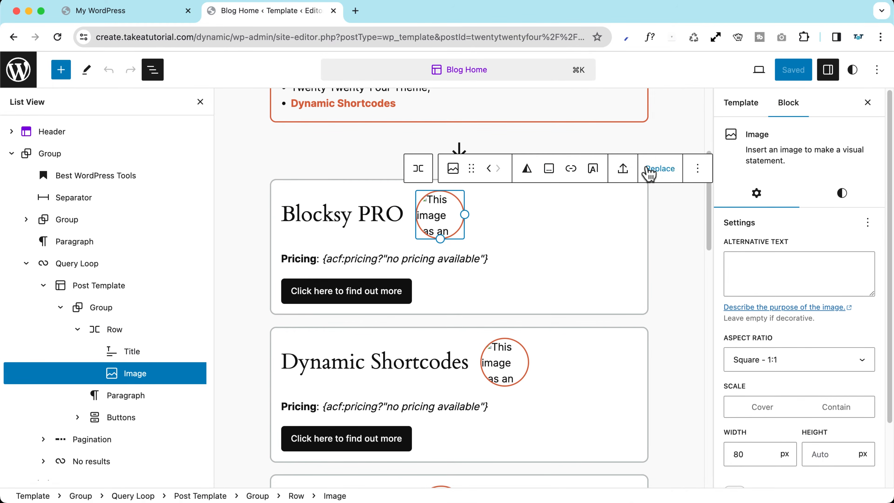
left_click(660, 168)
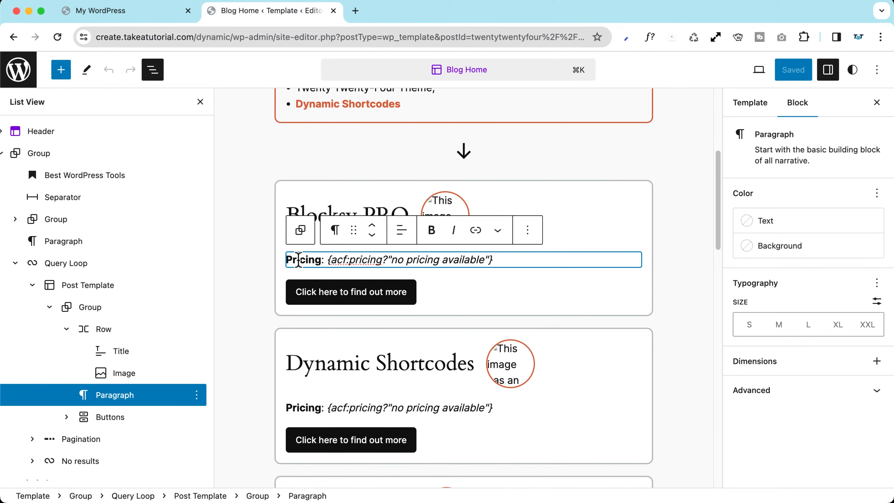
left_click_drag(327, 261, 499, 263)
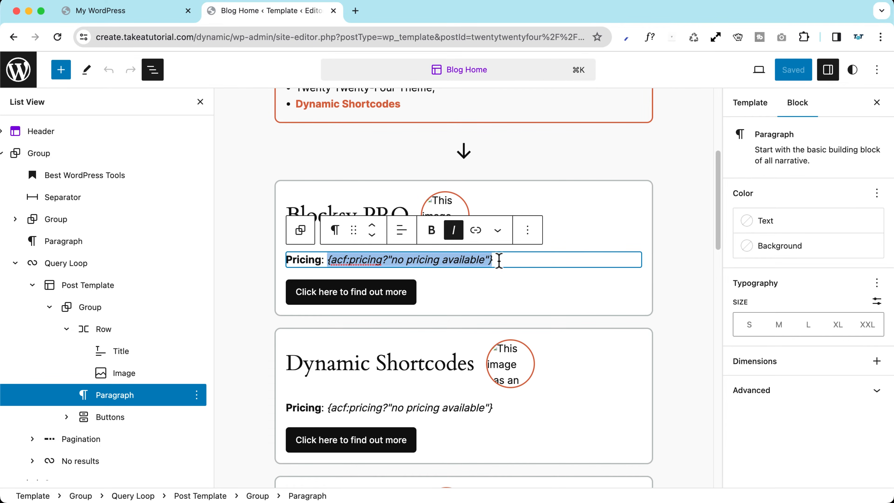
- Highlight the fallback part of the pricing shortcode and inspect the link settings of the first card's "Click here to find out more" button
left_click(499, 261)
left_click_drag(383, 260, 493, 261)
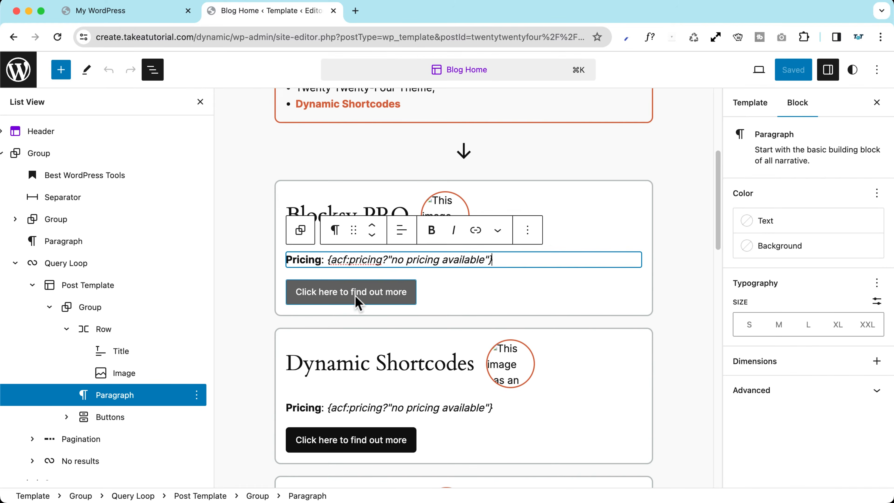
left_click(347, 295)
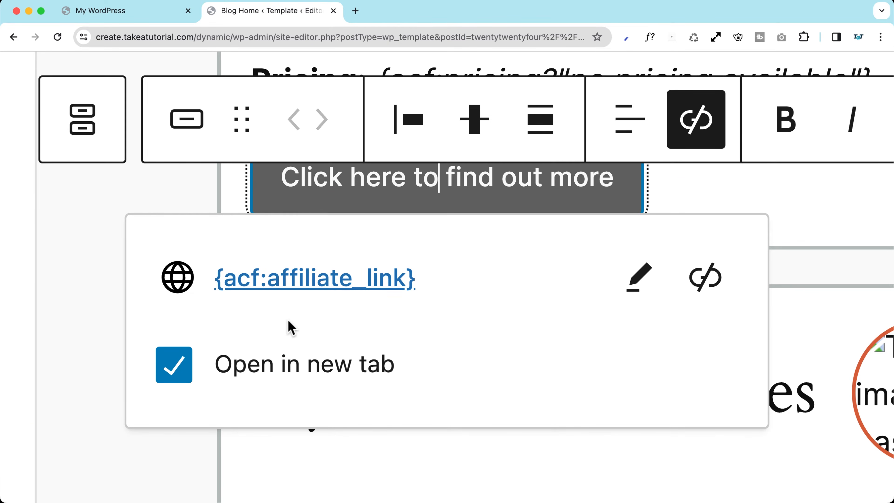
scroll(288, 321, "down", 5)
- Check the Blocksy PRO card's pricing on the site's front page, test its "Click here to find out more" link, and return to the listing
key("ctrl+Tab")
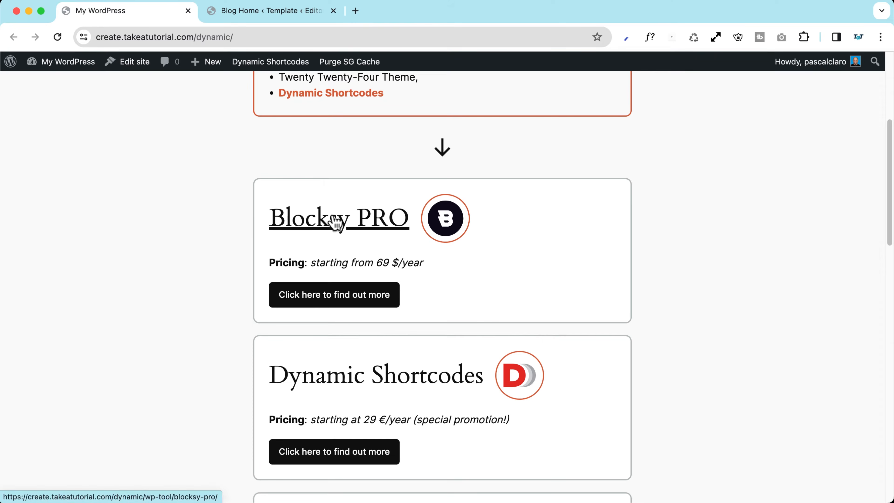
left_click_drag(313, 262, 437, 264)
left_click(436, 264)
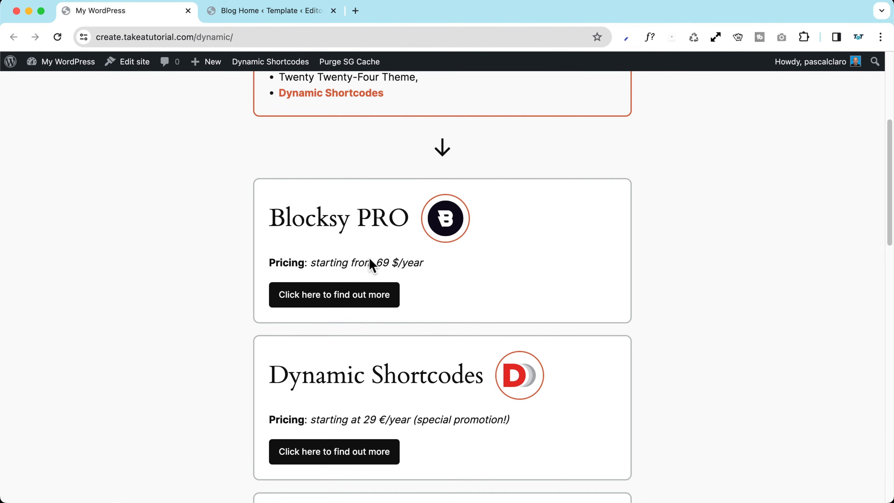
left_click(331, 300)
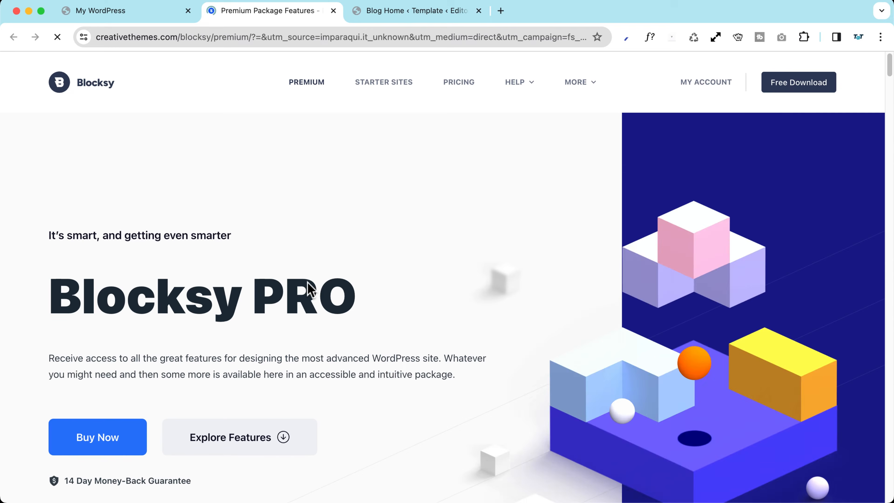
left_click(137, 14)
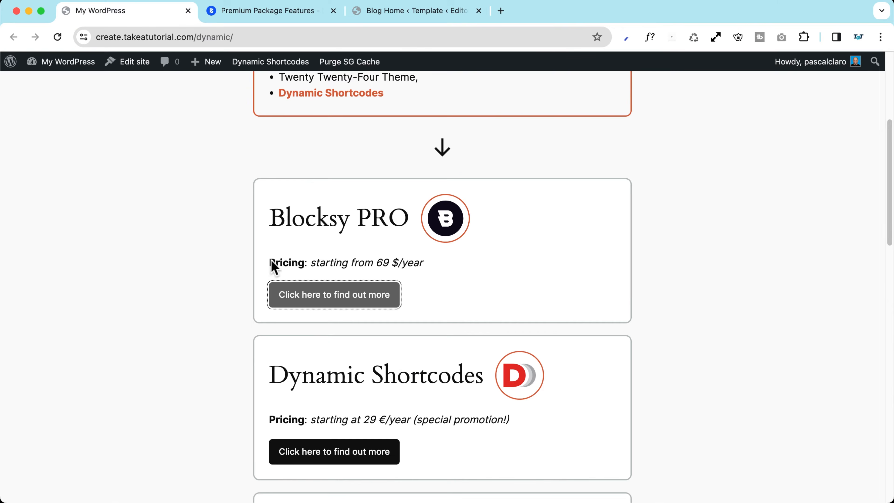
- Review the pricing lines of the remaining tools on the front page and highlight the SureMembers pricing text
scroll(274, 267, "down", 5)
scroll(181, 287, "down", 3)
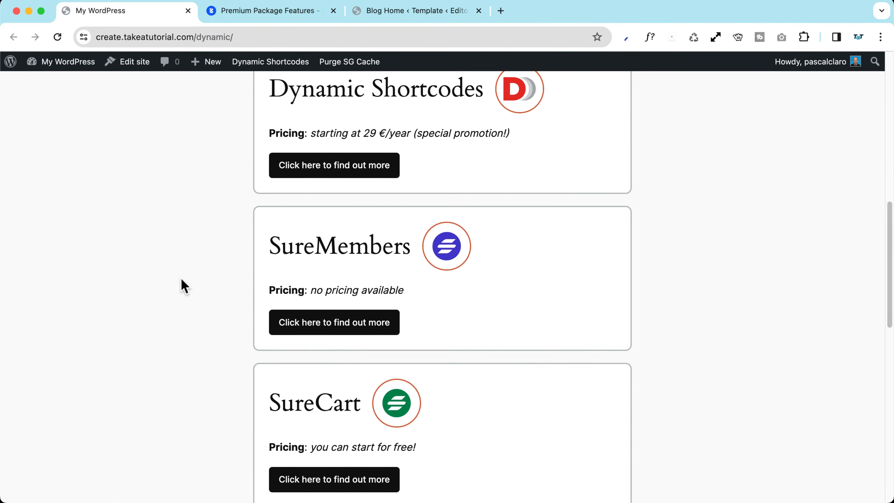
scroll(184, 286, "down", 2)
left_click_drag(311, 216, 421, 220)
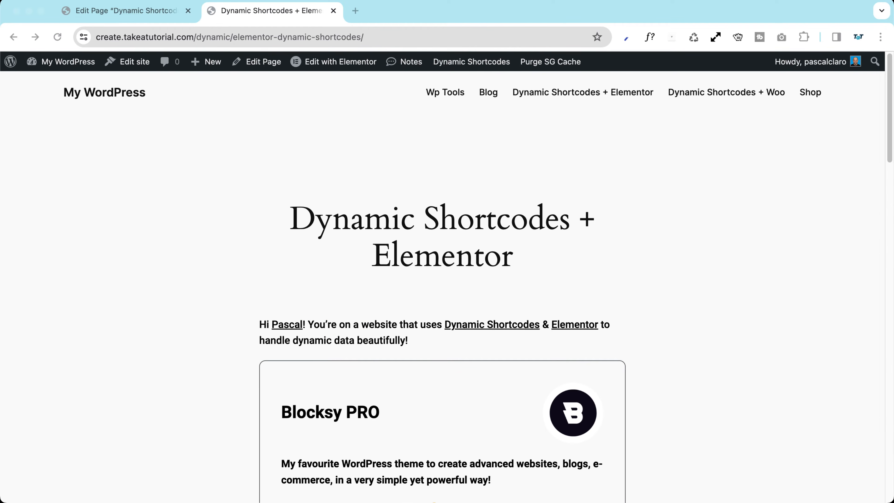
- Open the "Dynamic Shortcodes + Elementor" page in Elementor, save its pending changes, and start editing the Loop Grid's WP Tools Card template
left_click(71, 229)
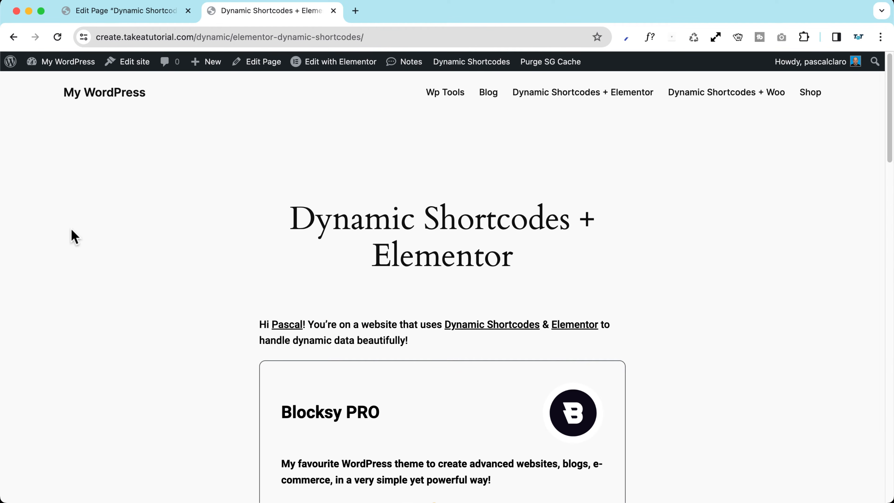
left_click(326, 67)
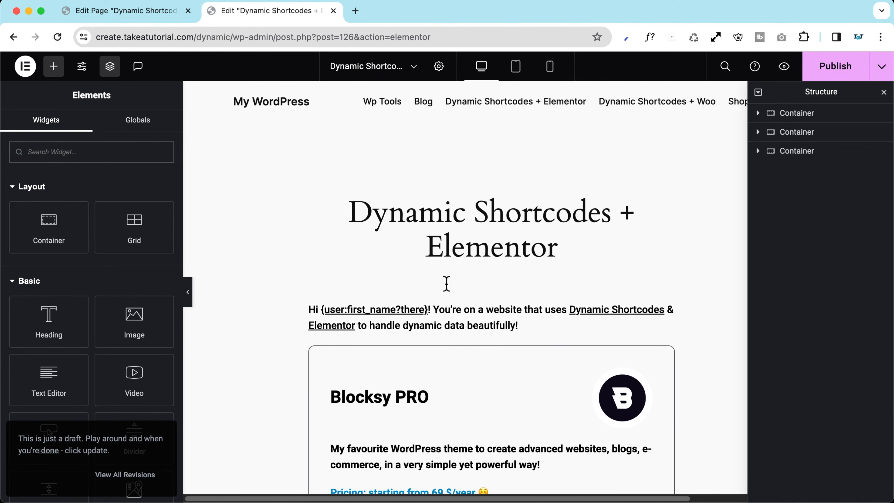
scroll(446, 283, "down", 5)
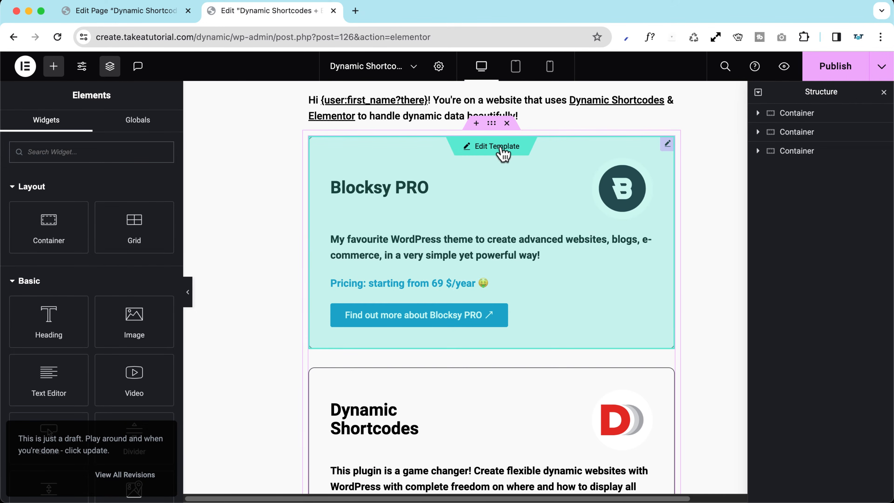
left_click(499, 152)
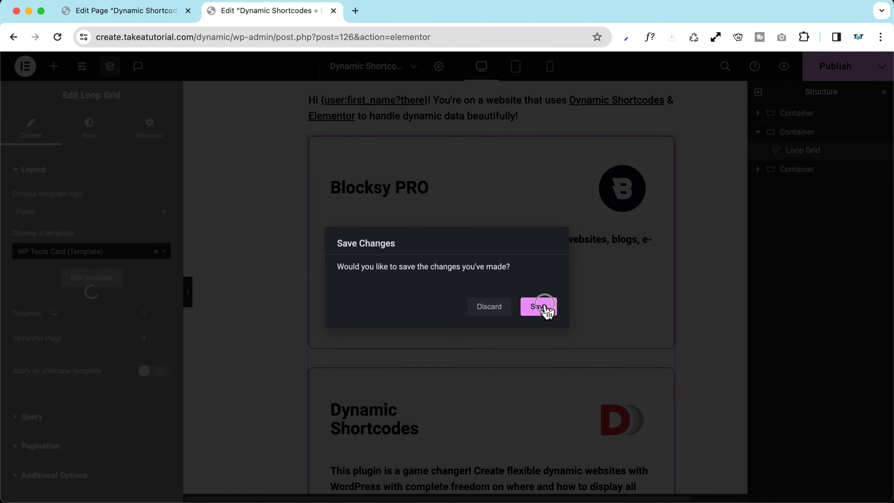
left_click(538, 306)
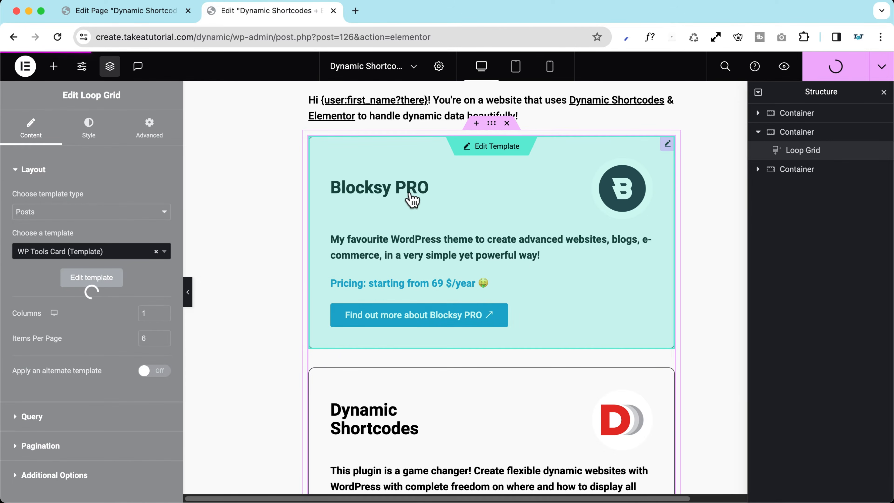
left_click(489, 151)
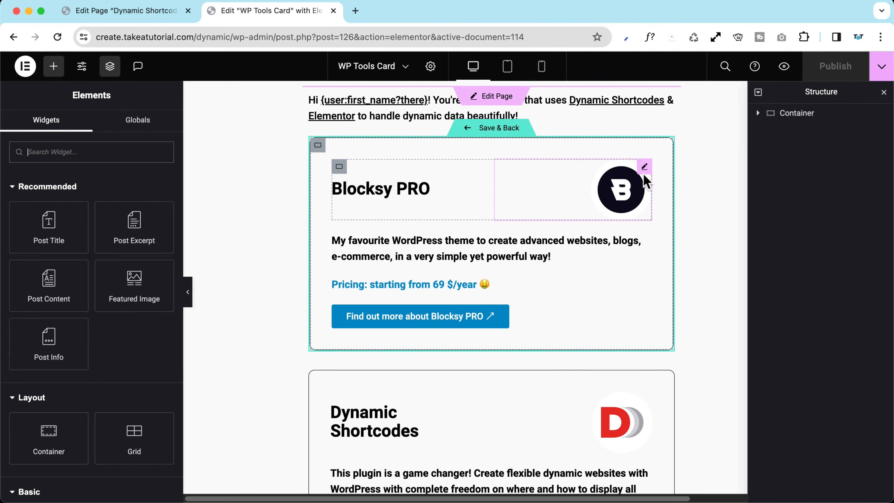
- Inspect the dynamic shortcode behind the logo Image in the Blocksy PRO card
left_click(645, 167)
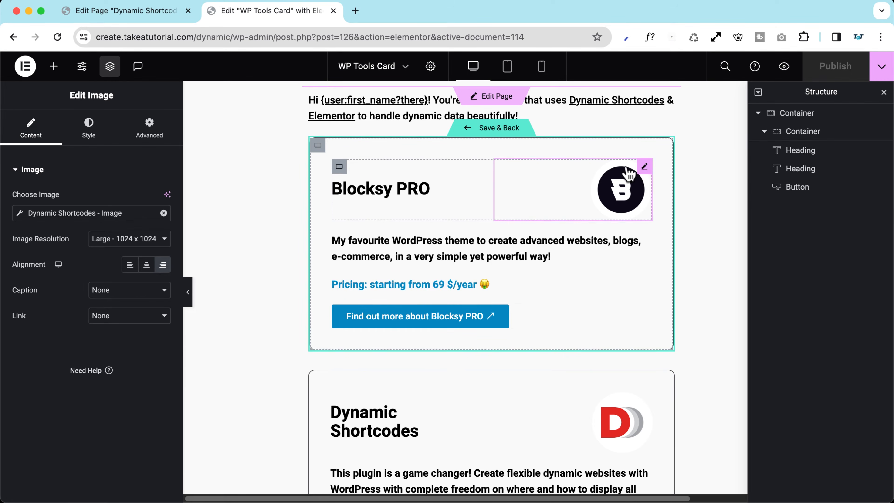
left_click(19, 213)
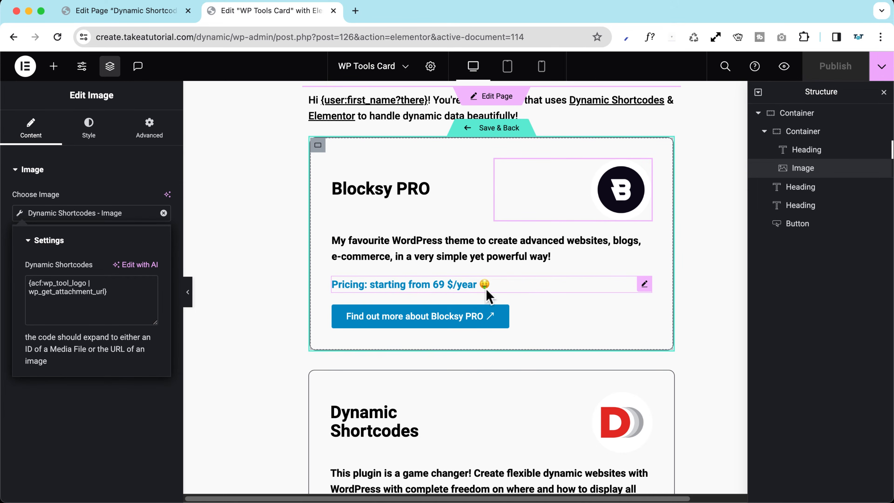
- Replace the card's pricing heading with a new Heading widget above the button, using the span HTML tag
right_click(520, 287)
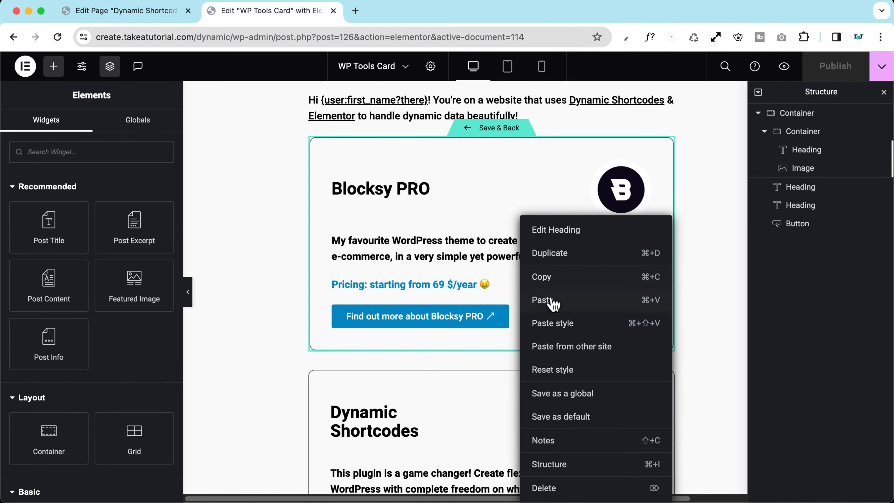
left_click(554, 487)
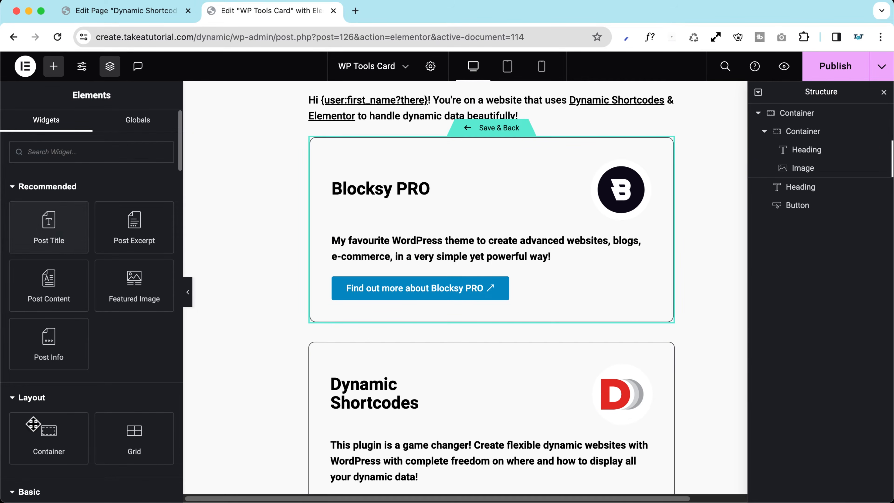
scroll(71, 387, "down", 5)
left_click_drag(48, 347, 456, 268)
left_click(127, 347)
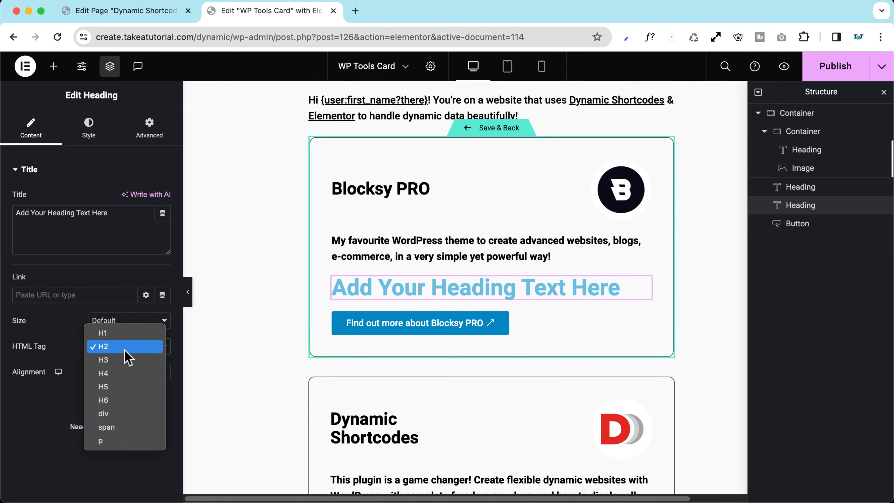
left_click(119, 425)
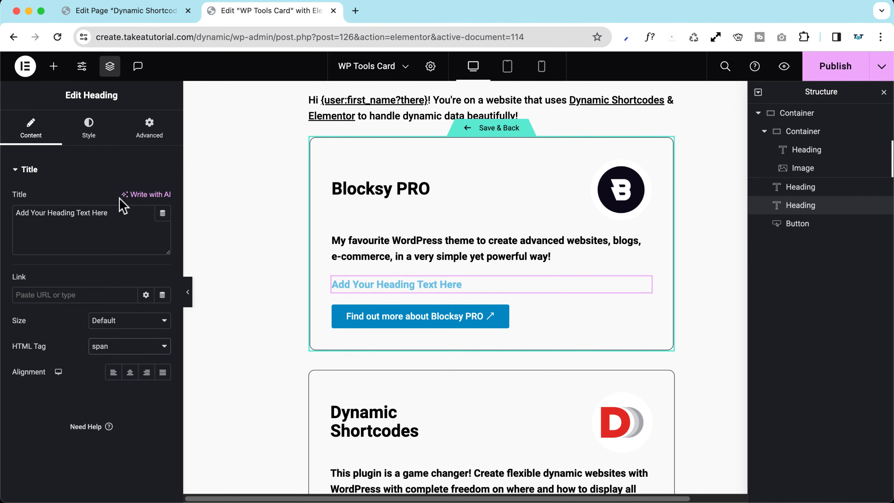
- Assign the Dynamic Shortcodes dynamic tag to the new heading's title and open the tag's settings
left_click(162, 216)
scroll(100, 310, "down", 10)
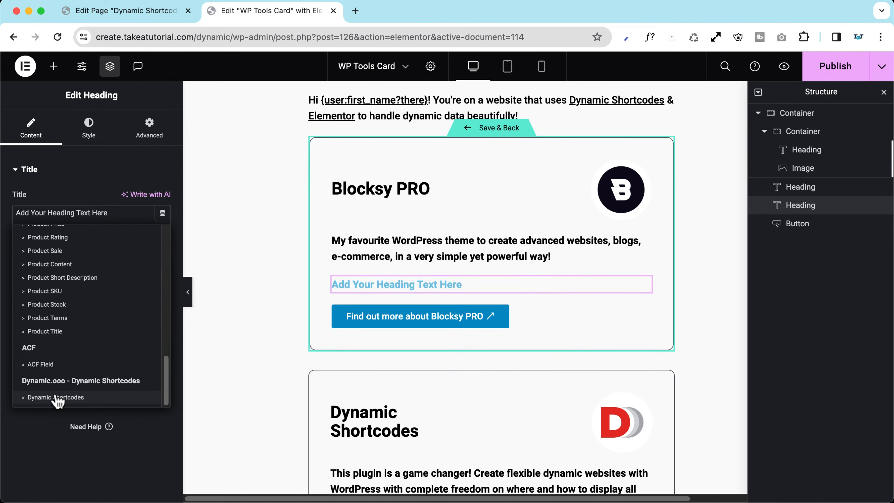
left_click(49, 400)
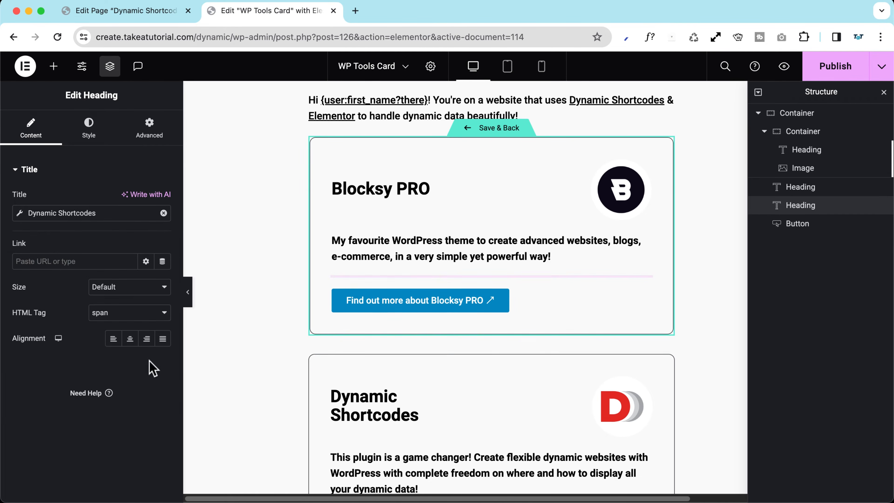
left_click(22, 213)
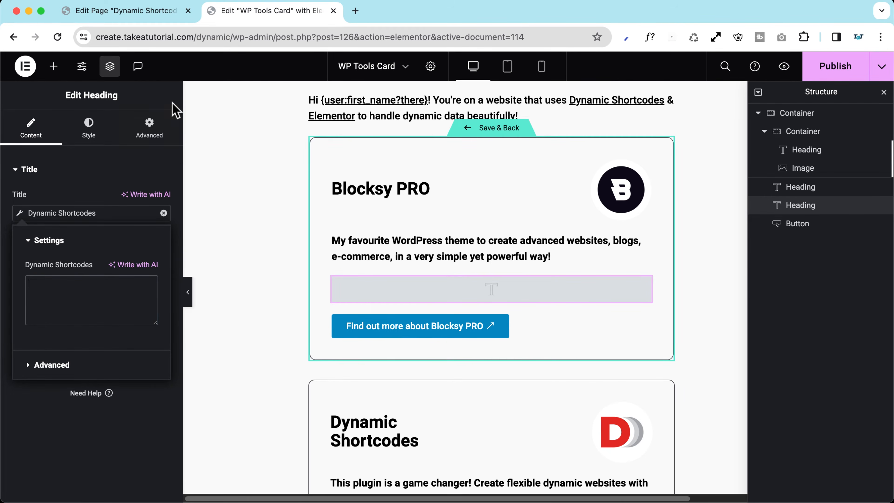
- Return to the WordPress admin, open the Demo Shortcodes page, and choose Blocksy PRO as the preview post
left_click(156, 11)
left_click(22, 72)
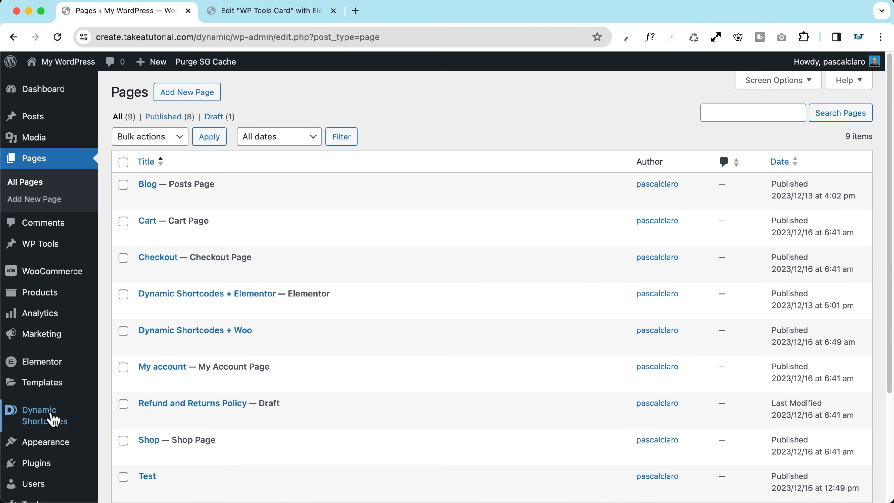
mouse_move(50, 417)
left_click(150, 432)
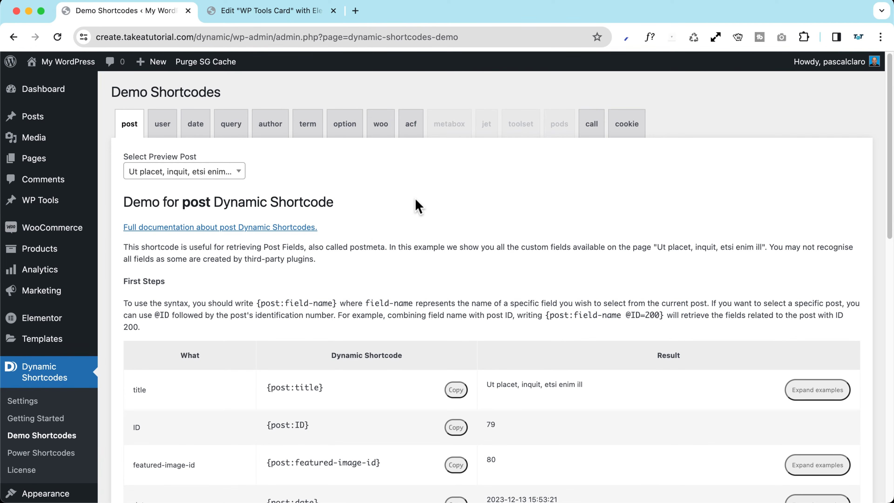
left_click(227, 174)
type("blocks")
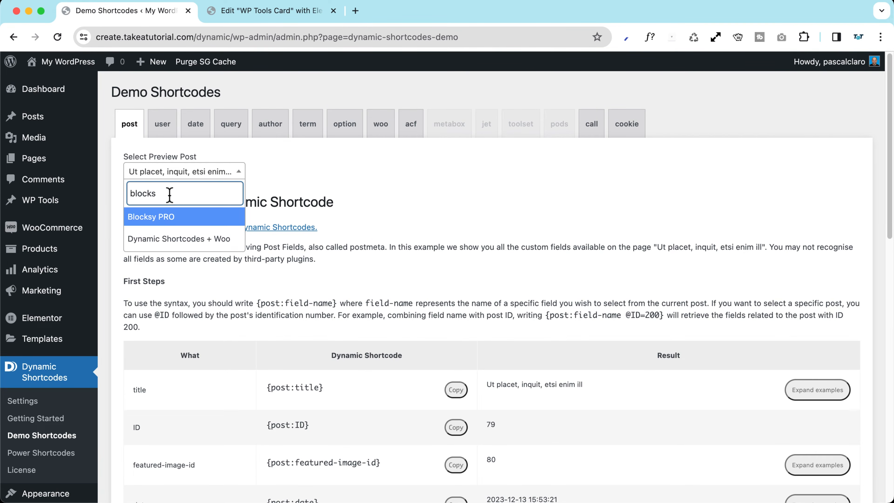
left_click(199, 221)
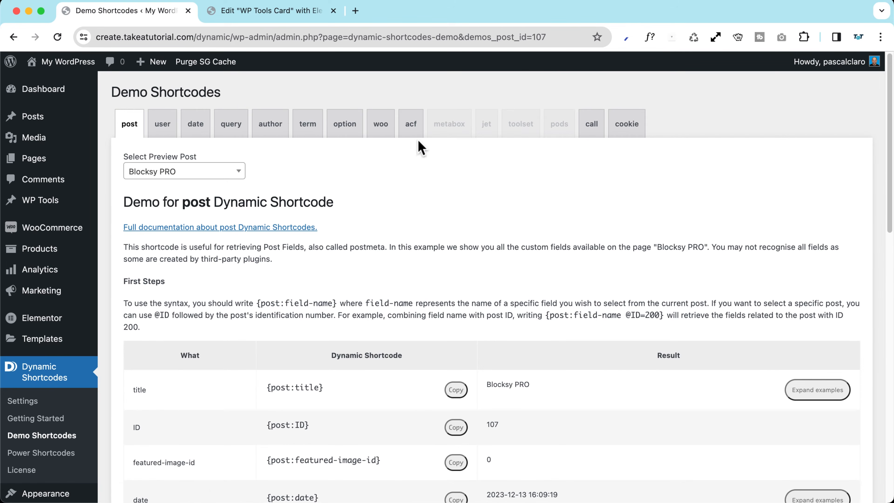
- Copy the {acf:pricing} shortcode from the ACF demo shortcodes
left_click(415, 128)
scroll(311, 90, "down", 5)
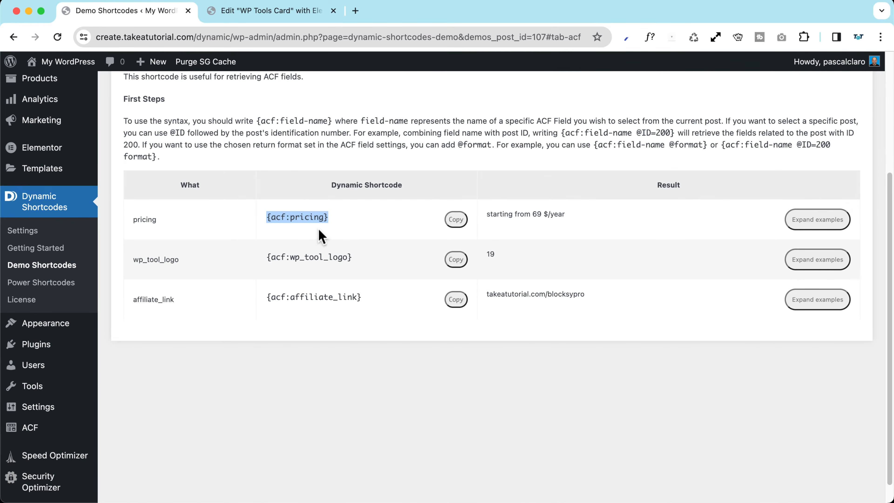
left_click(455, 221)
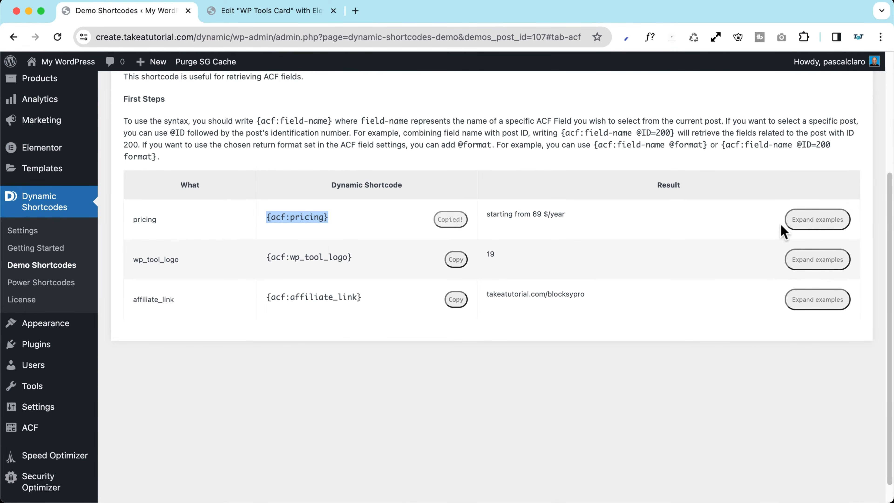
- Expand the pricing shortcode's examples and review the available ways to manipulate its result
left_click(818, 223)
scroll(279, 284, "down", 4)
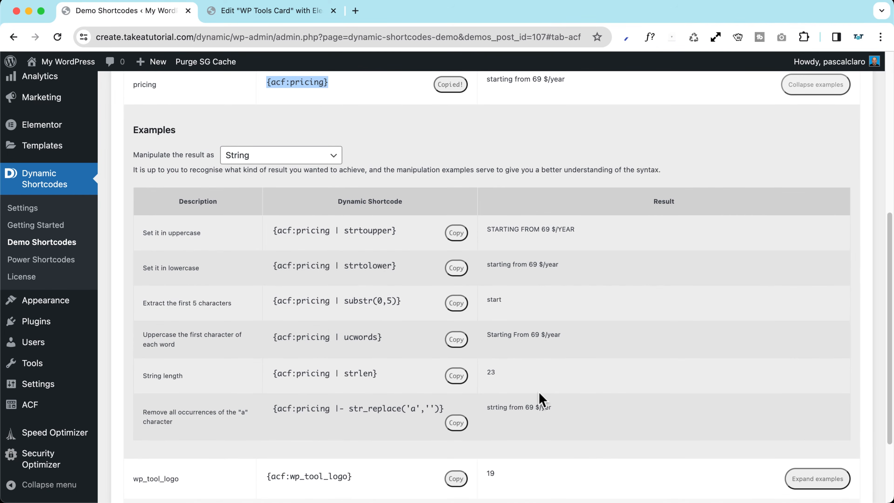
scroll(352, 253, "up", 2)
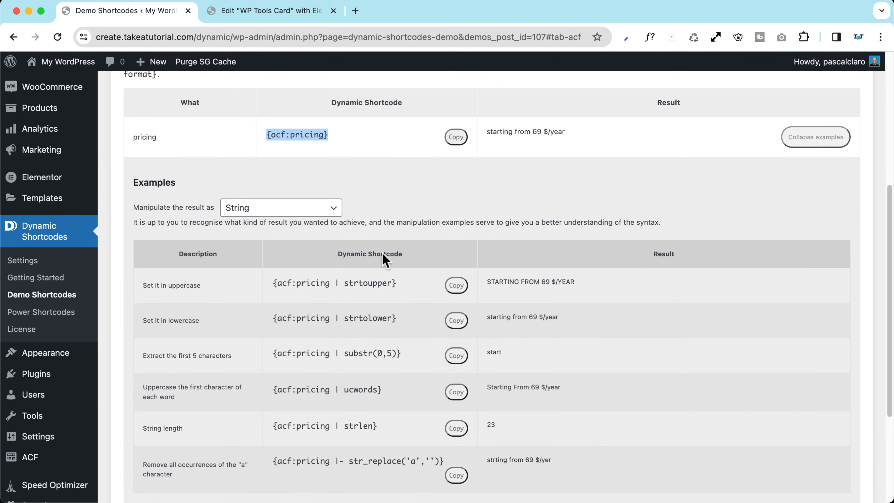
scroll(519, 310, "up", 2)
left_click(302, 257)
left_click(304, 268)
- Paste {acf:pricing} into the new heading's Dynamic Shortcodes field in Elementor and compare the pricing lines across the tool cards
left_click(270, 11)
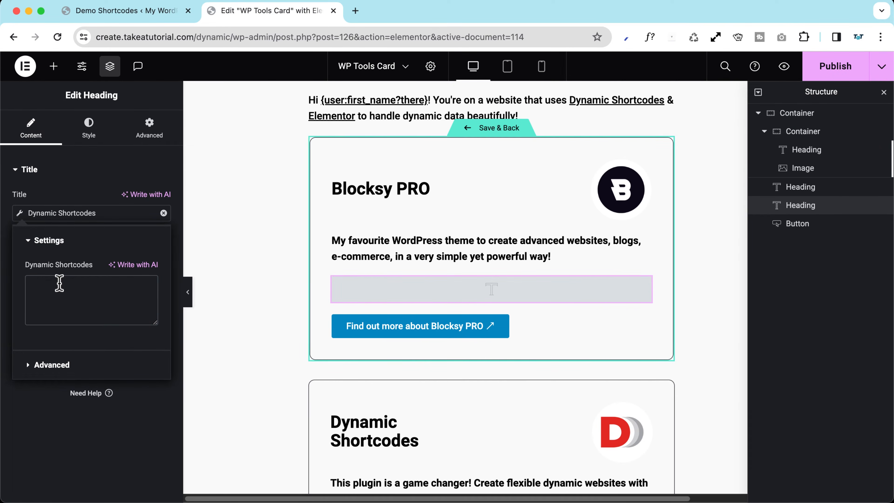
key("super+v")
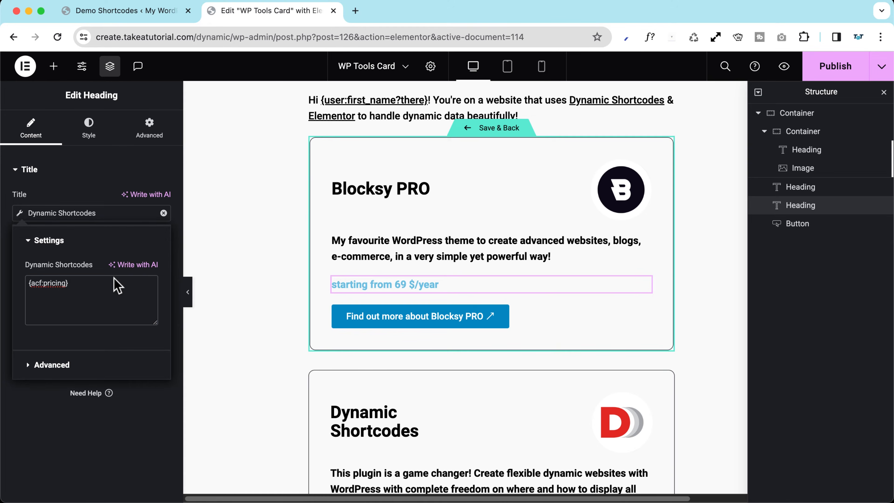
scroll(359, 308, "down", 8)
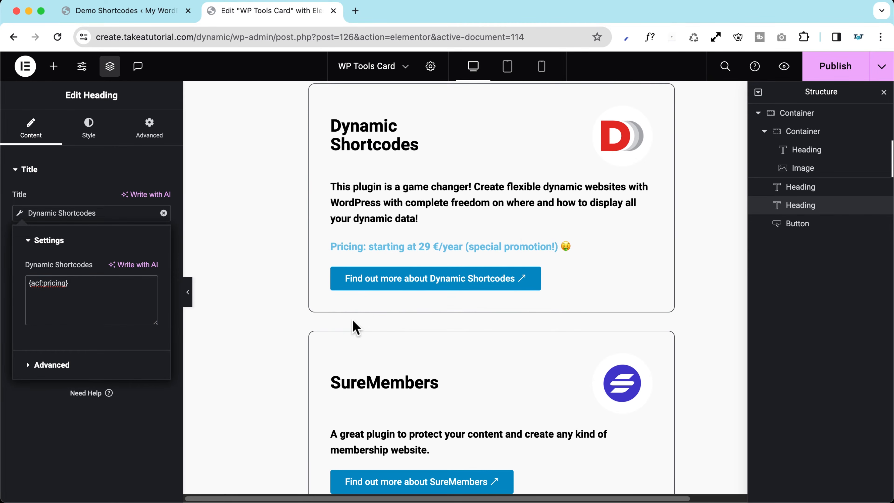
scroll(481, 334, "down", 7)
scroll(481, 332, "up", 15)
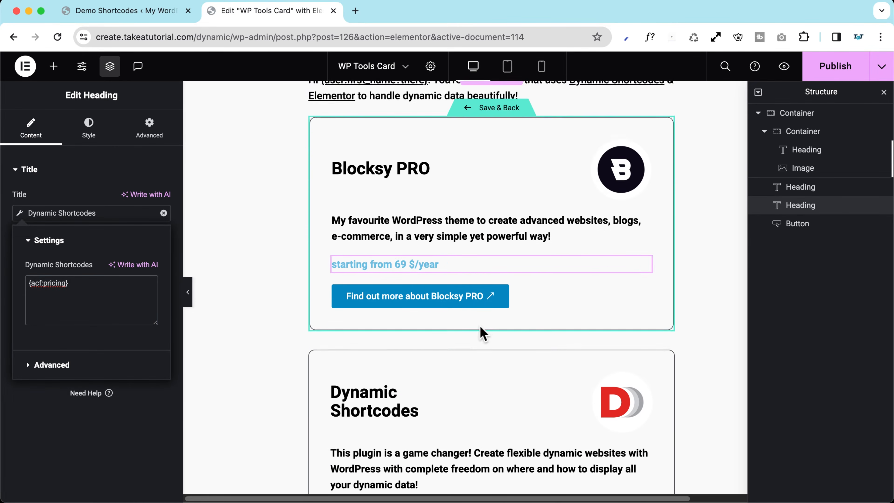
- Add "Pricing:" before the pricing heading's shortcode output and a money-mouth face emoji after it
scroll(481, 333, "up", 2)
left_click(48, 365)
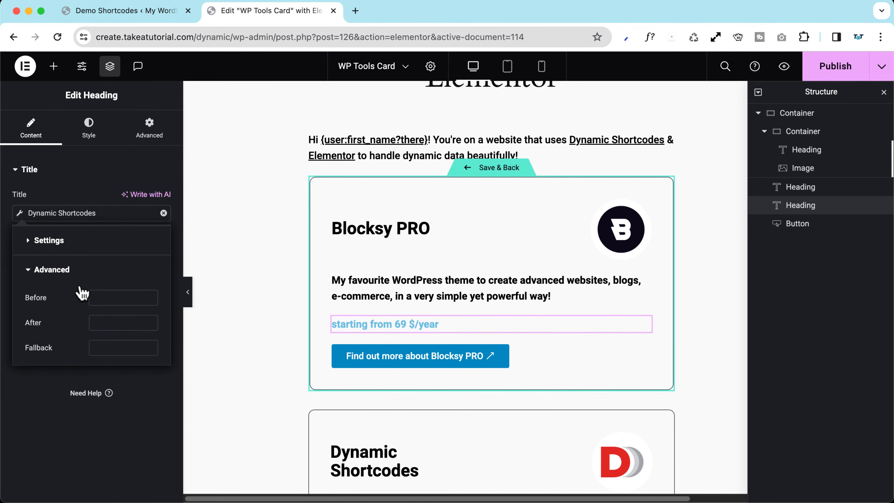
left_click(119, 298)
type("Pricing")
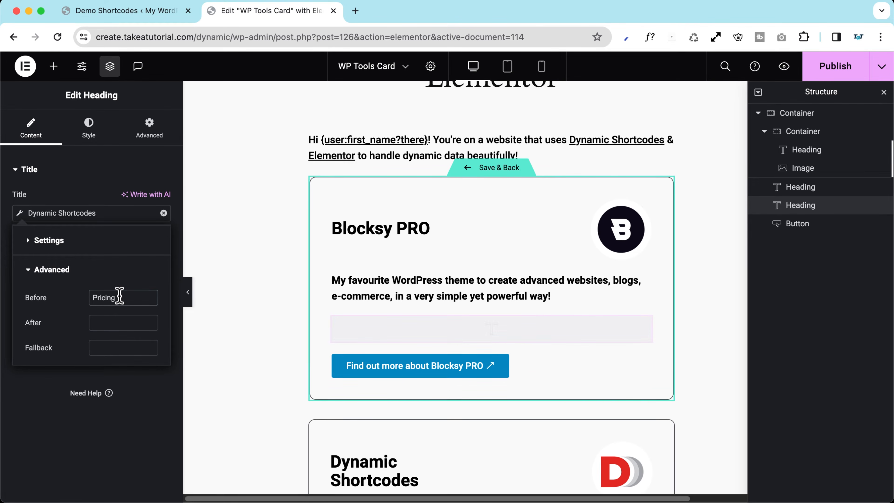
type(":")
left_click(113, 326)
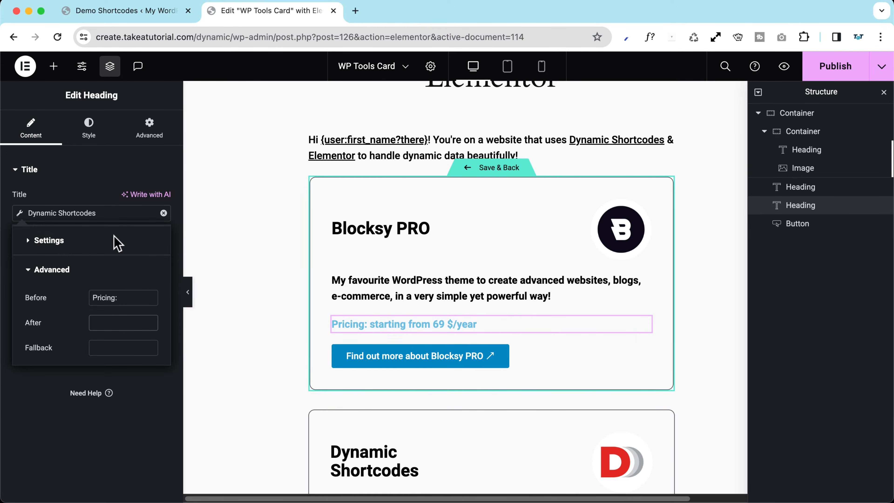
key("ctrl+super+space")
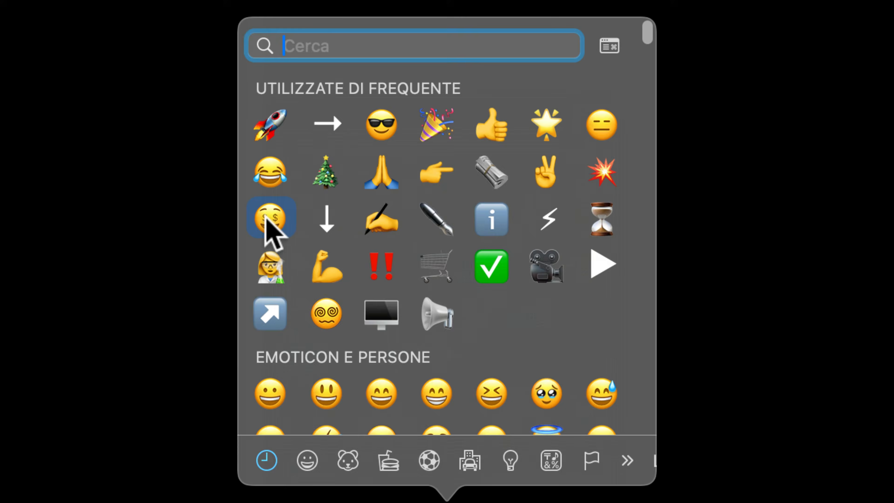
left_click(266, 218)
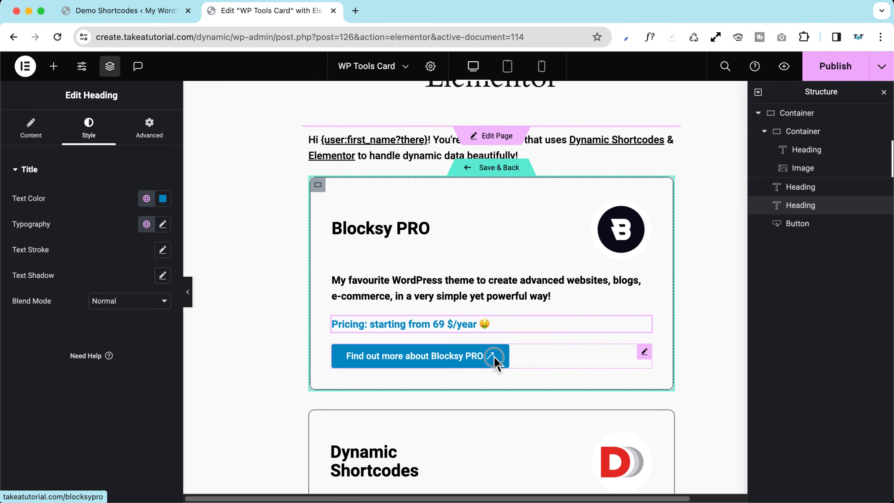
- Inspect the card button's dynamic text and link settings and review the shortcode types offered on the Demo Shortcodes page
left_click(493, 356)
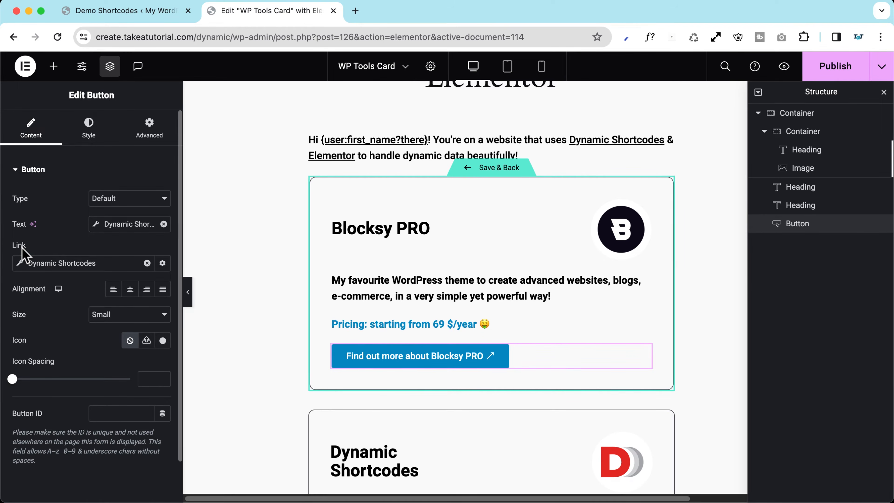
key("ctrl+shift+Tab")
scroll(447, 296, "up", 6)
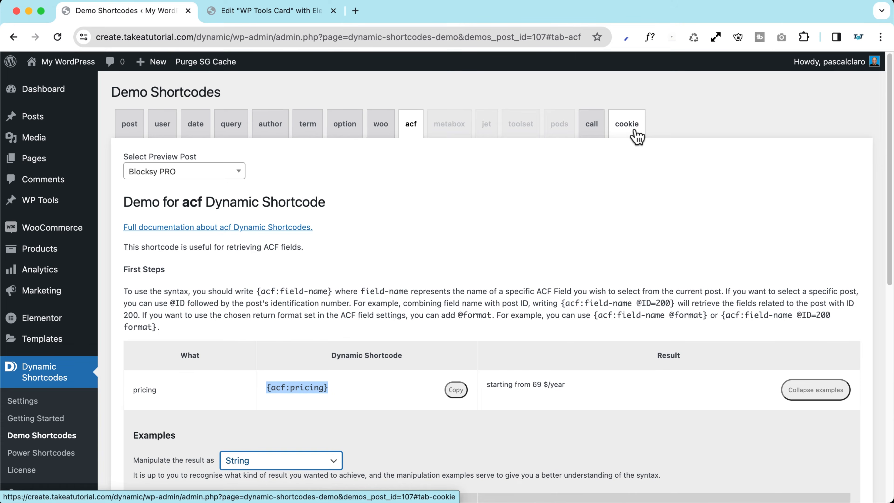
key("ctrl+Tab")
scroll(411, 228, "up", 3)
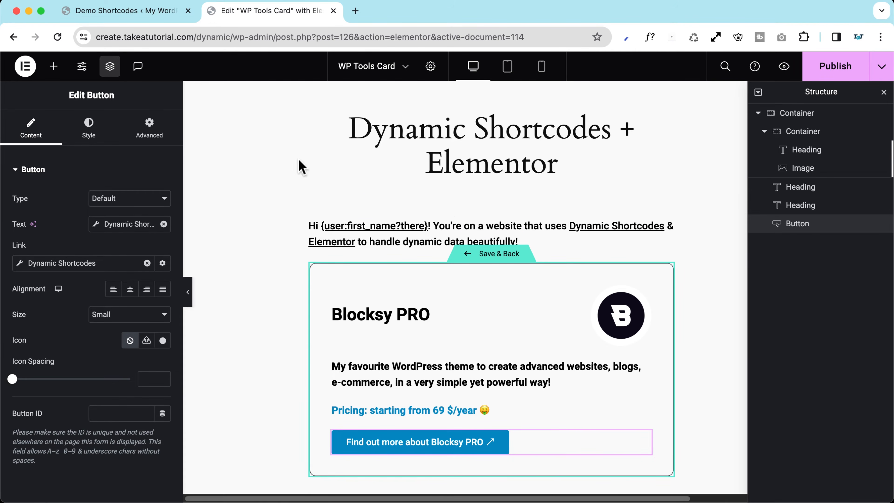
- Save the loop card, return to editing the page, and examine the {user:first_name?there} shortcode in the greeting
left_click(481, 225)
left_click(538, 305)
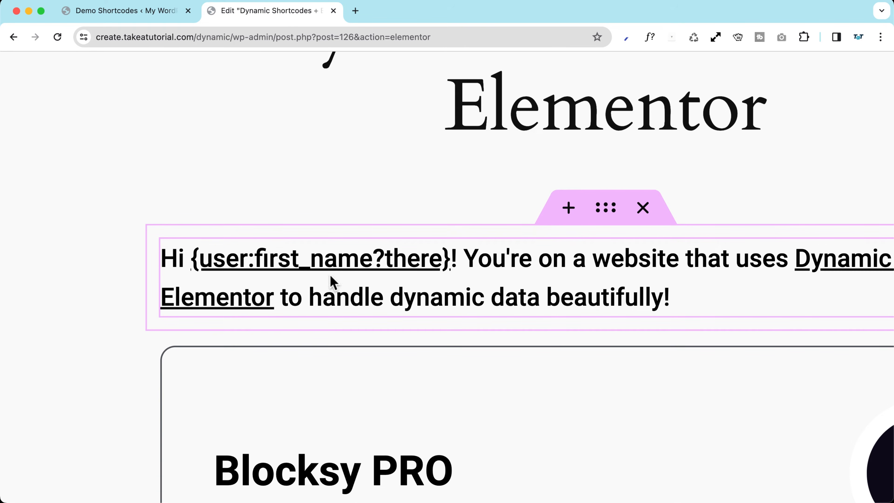
left_click(380, 263)
left_click_drag(376, 259, 324, 259)
left_click(408, 260)
- Preview the page and examine how the greeting renders for a logged-in user
left_click(787, 71)
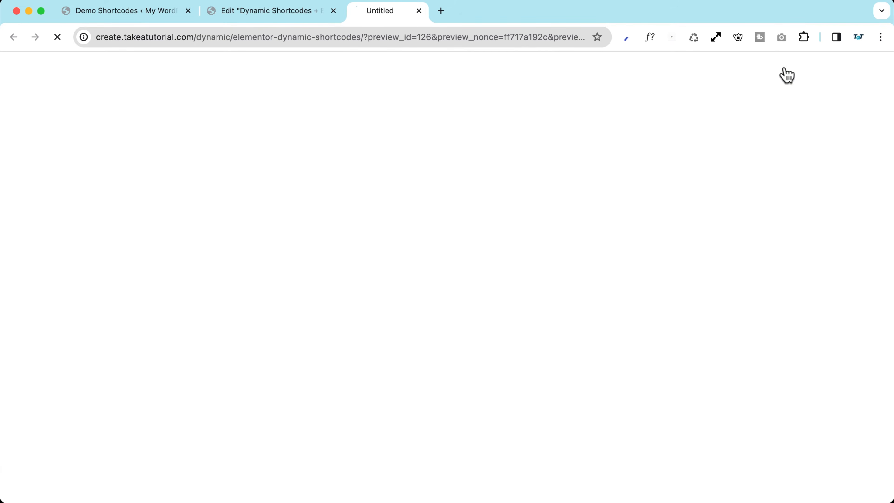
scroll(254, 197, "down", 4)
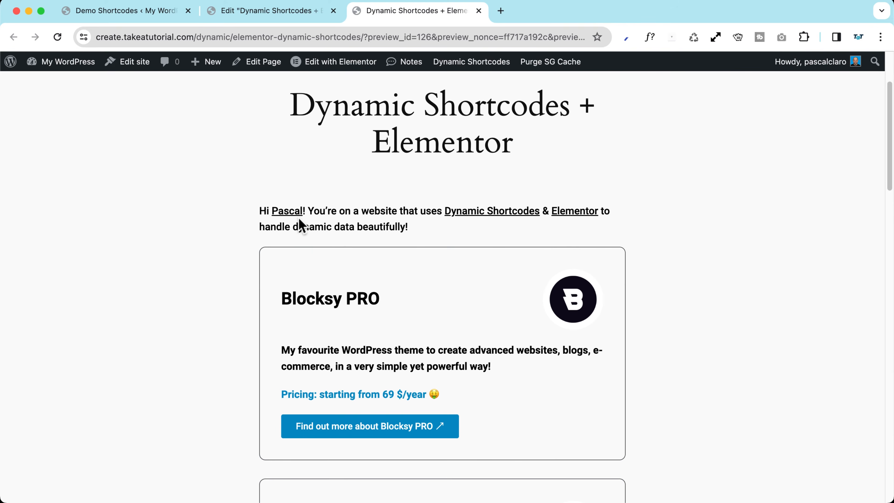
scroll(299, 226, "up", 6)
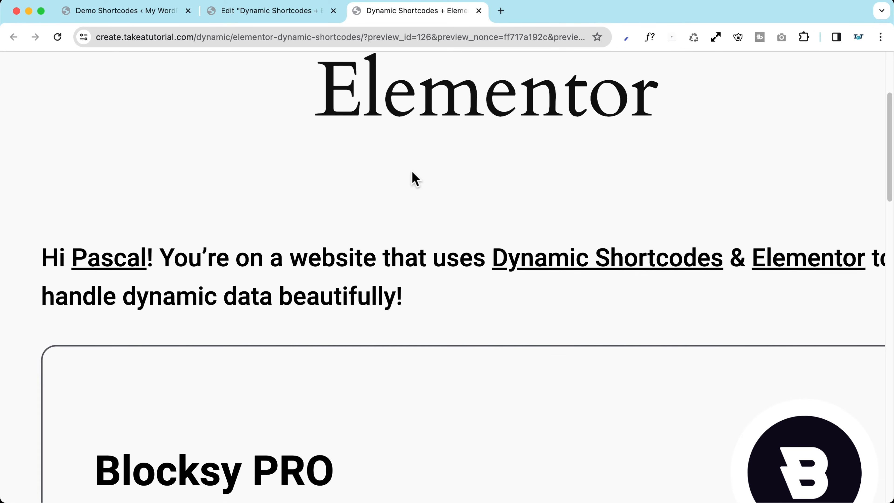
scroll(335, 169, "right", 2)
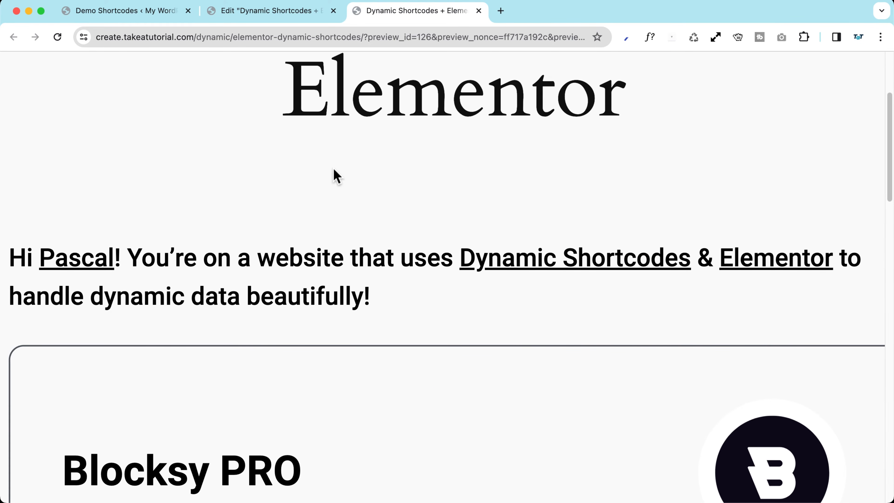
scroll(309, 166, "left", 1)
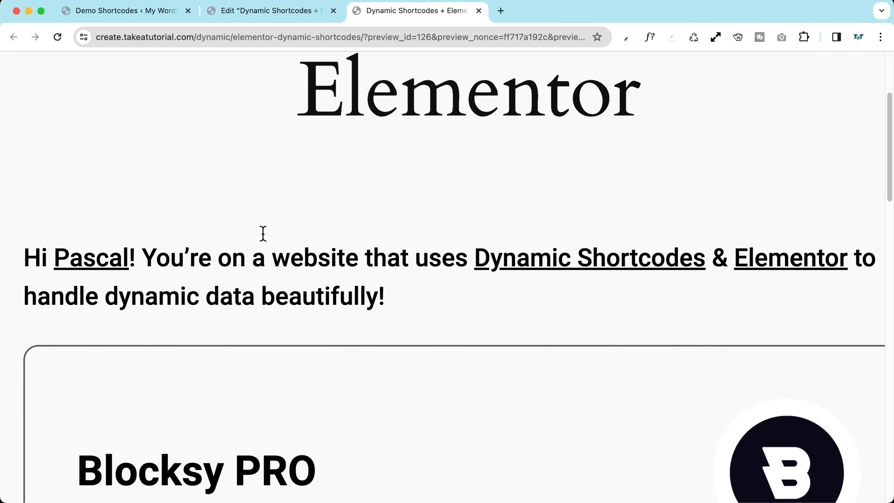
scroll(266, 241, "down", 6)
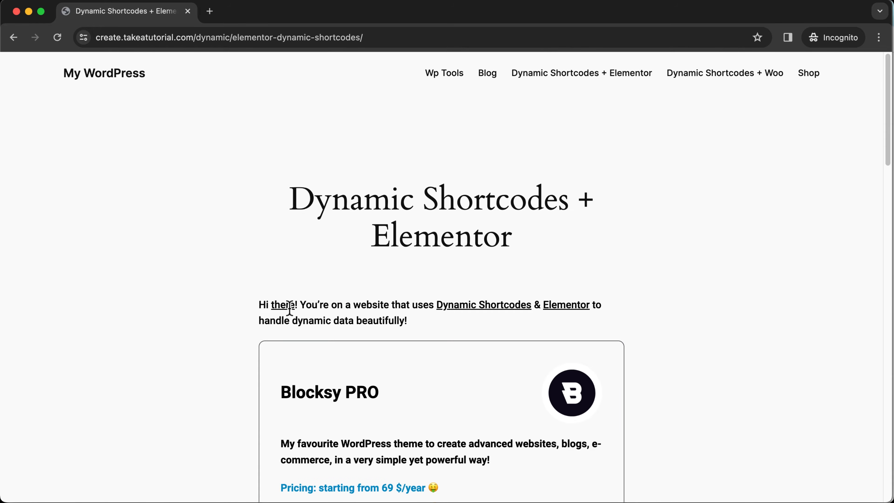
- Examine the greeting and the tool cards' pricing lines on the page in an incognito window
scroll(289, 307, "up", 5)
scroll(135, 267, "left", 3)
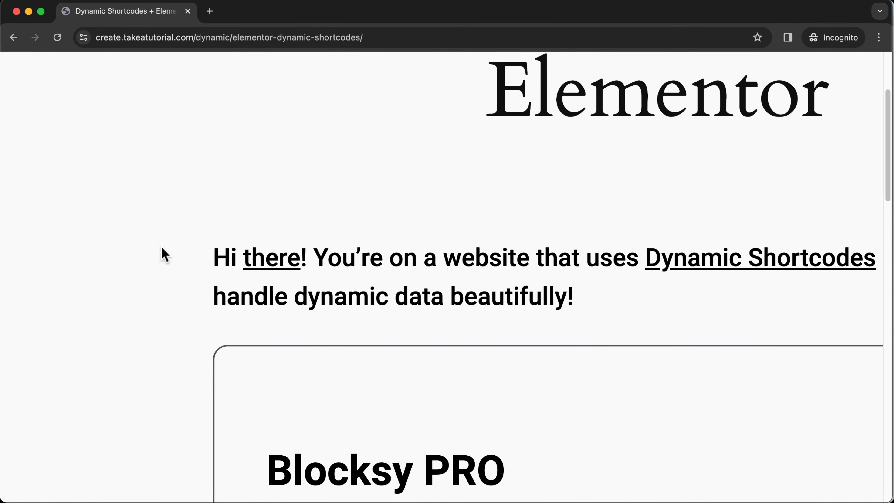
scroll(161, 252, "right", 4)
scroll(293, 206, "down", 5)
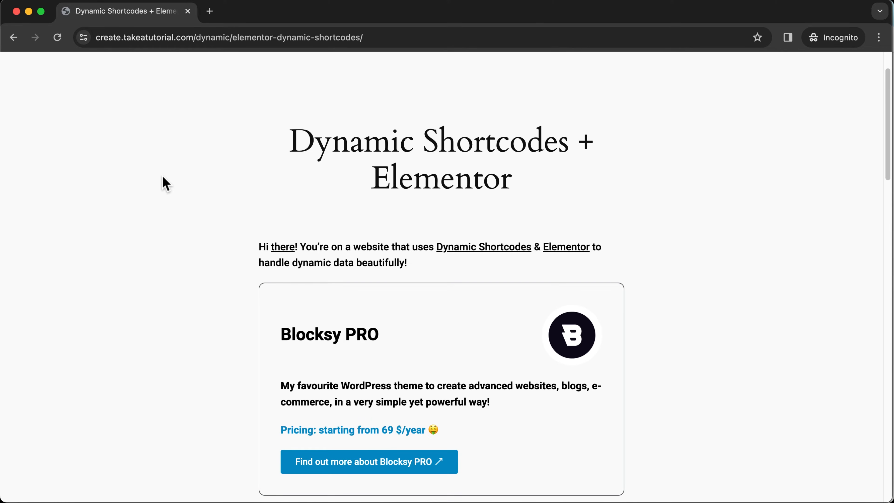
scroll(163, 177, "down", 15)
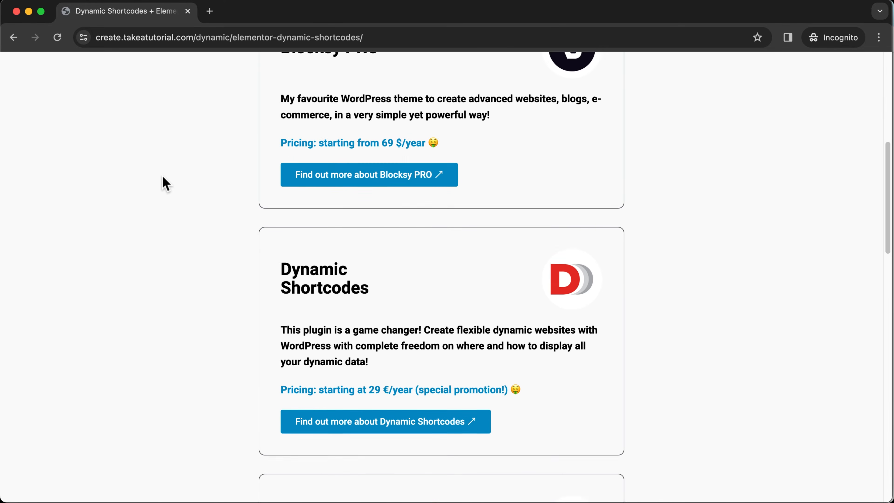
scroll(162, 176, "up", 8)
scroll(163, 176, "down", 20)
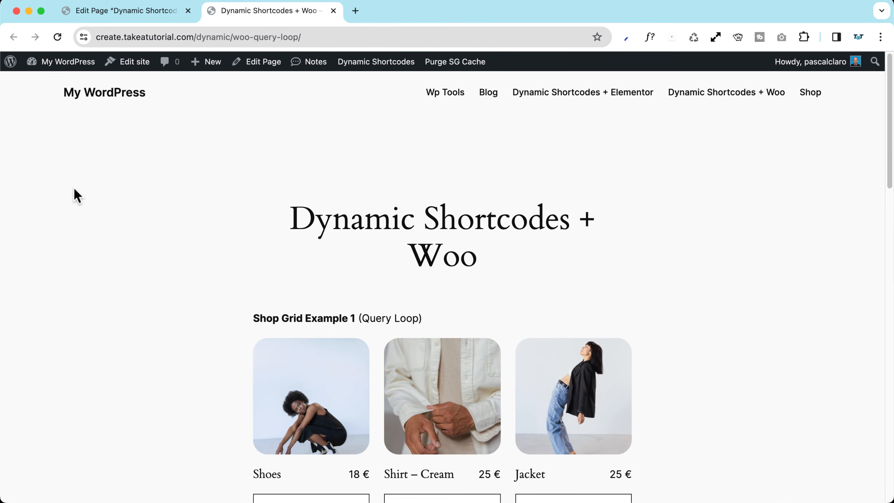
- Review the product cards and total sales boxes in Shop Grid Example 1 on the Dynamic Shortcodes + Woo page
scroll(77, 196, "down", 5)
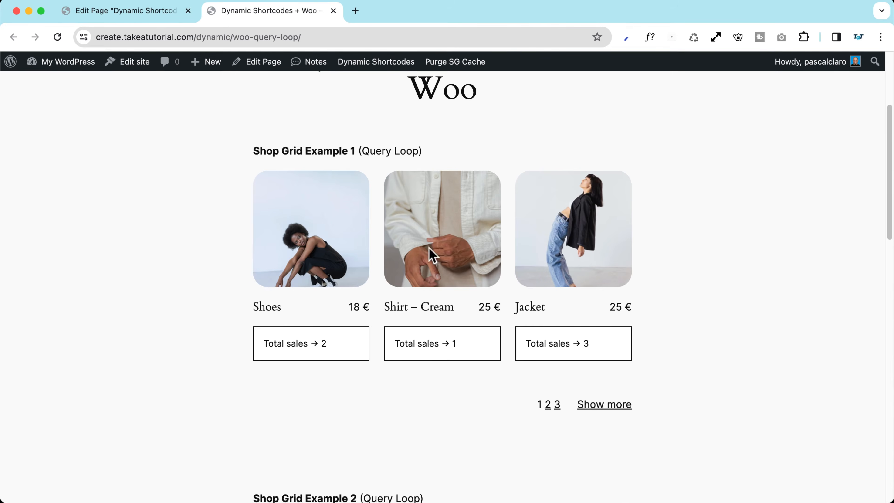
scroll(222, 302, "up", 2)
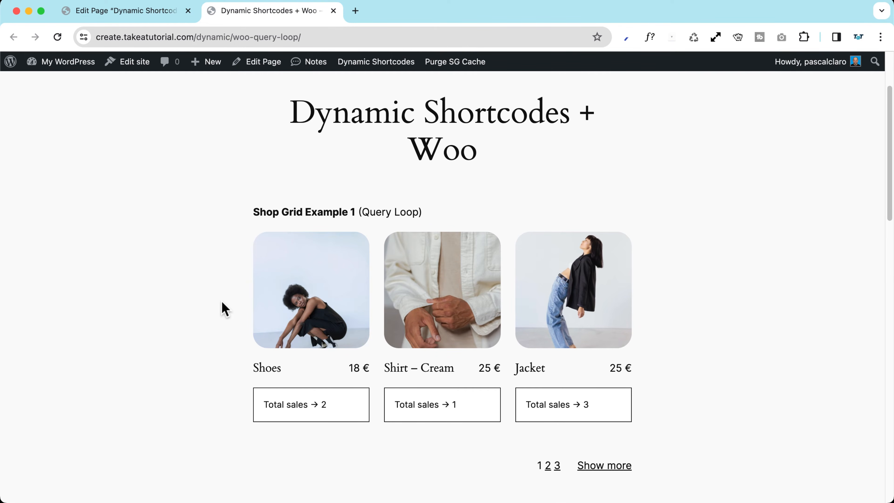
scroll(222, 302, "down", 1)
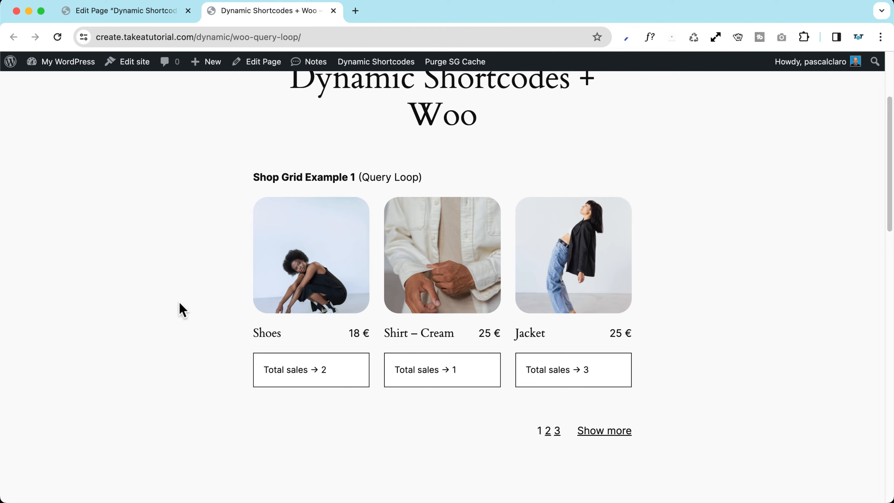
scroll(481, 258, "down", 4)
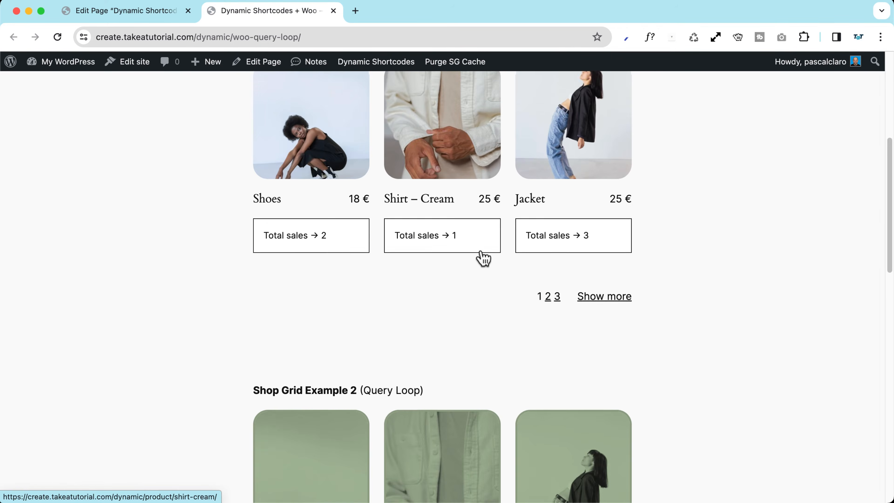
scroll(481, 258, "up", 3)
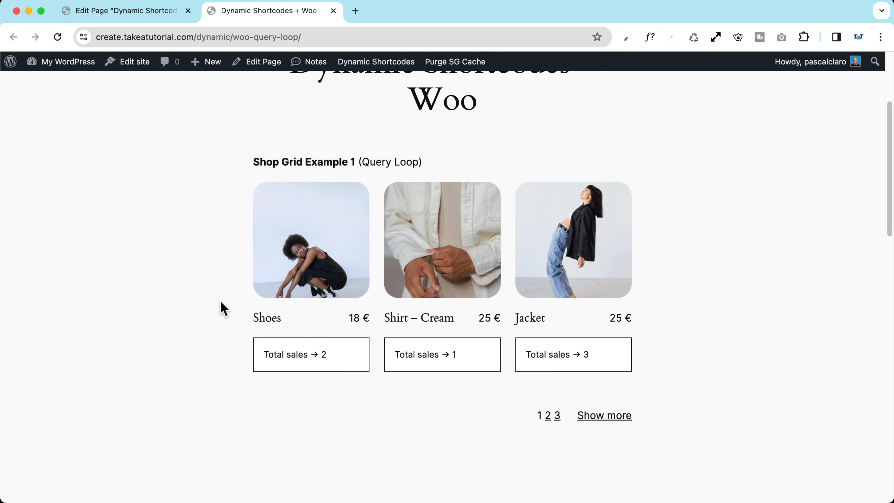
scroll(229, 308, "up", 1)
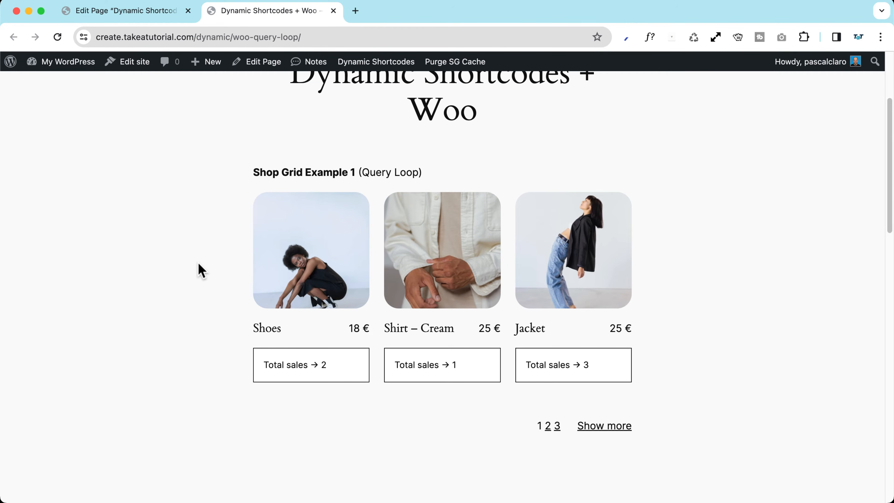
- Create a new WordPress page in a separate tab and title it "Shop examples"
mouse_move(211, 62)
right_click(217, 115)
left_click(238, 122)
left_click(362, 11)
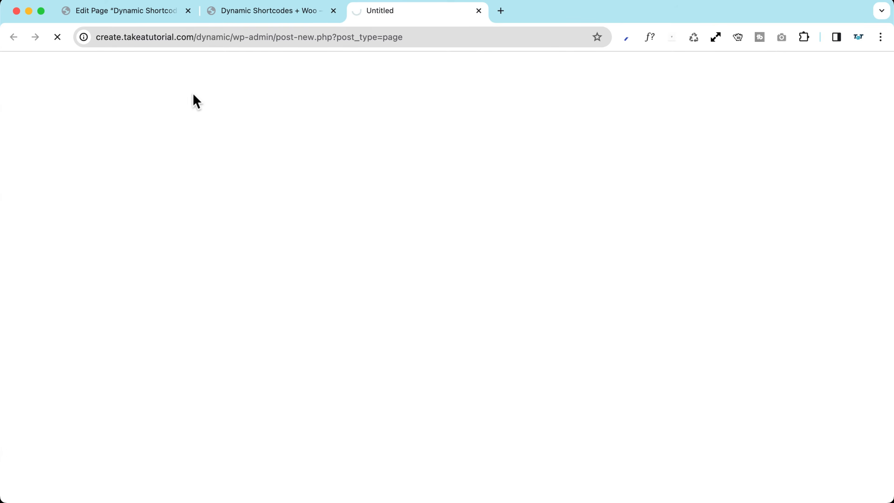
type("Shop examples")
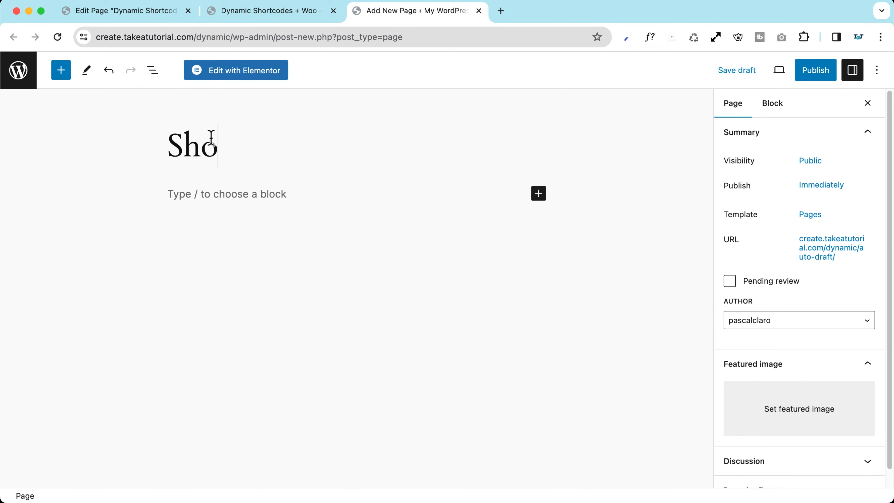
- Insert a Group block below the page title and add a Query Loop block inside it
left_click(234, 195)
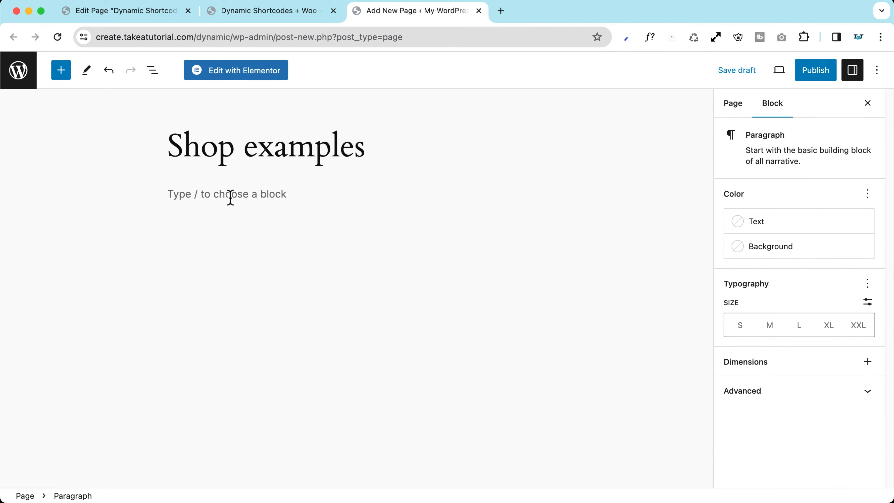
type("/gru")
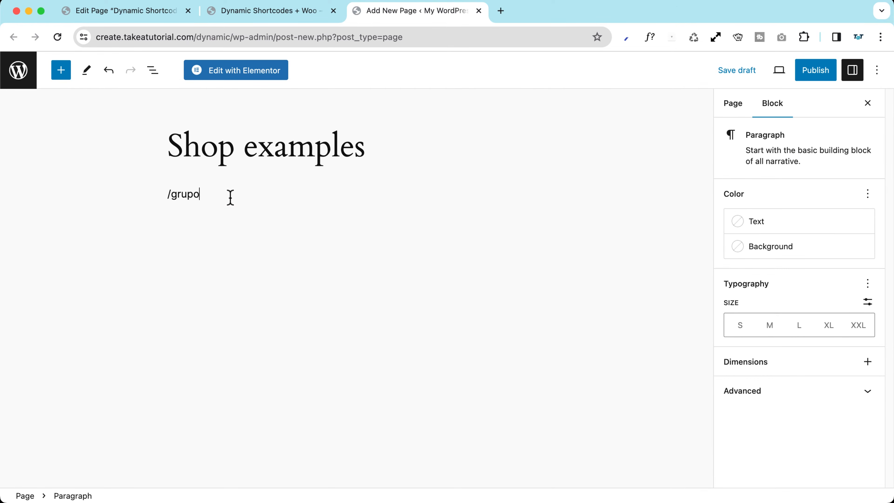
type("po")
key("Return")
left_click(314, 236)
left_click(356, 200)
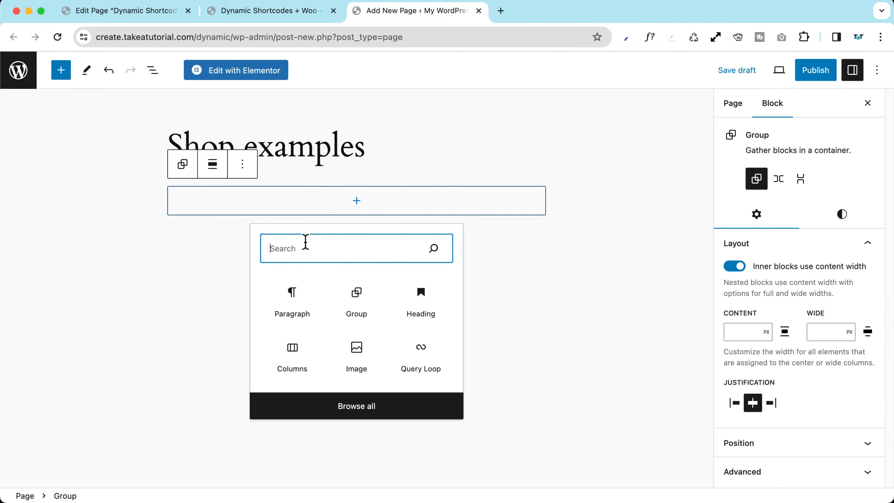
type("quer")
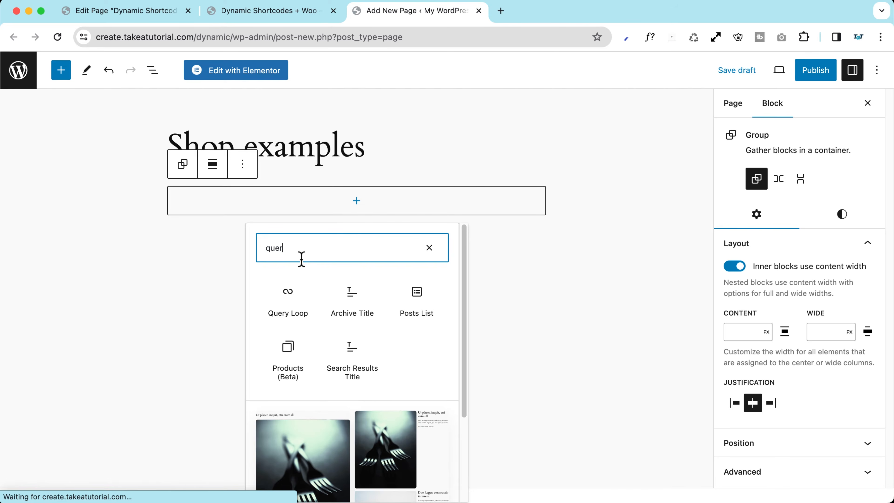
left_click(286, 306)
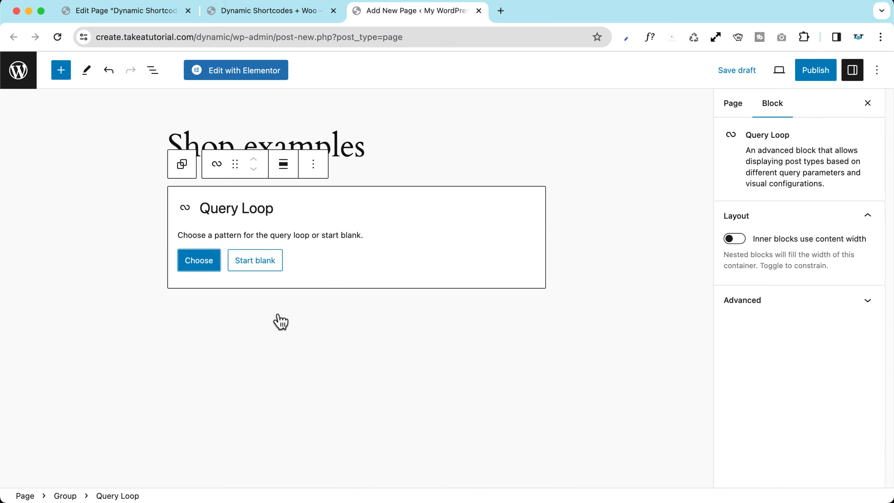
- Start the query loop blank with the title and date layout, and delete the Date block from its post template
left_click(248, 266)
left_click(193, 282)
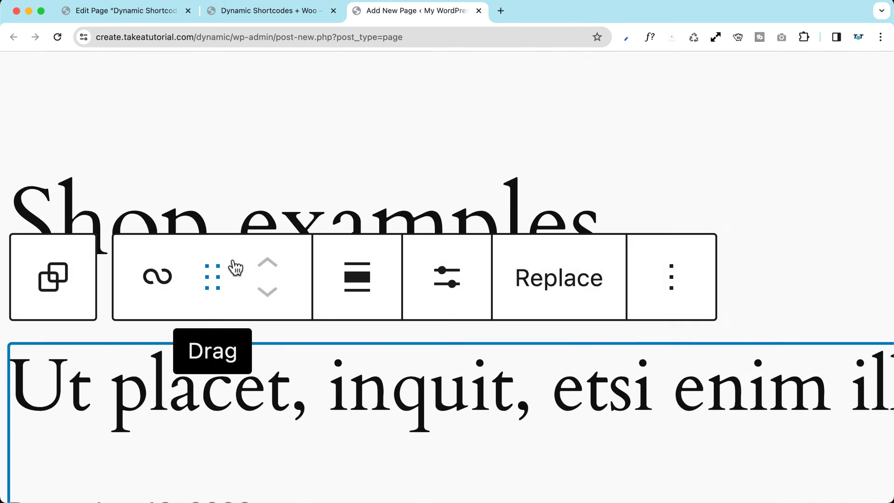
left_click(228, 243)
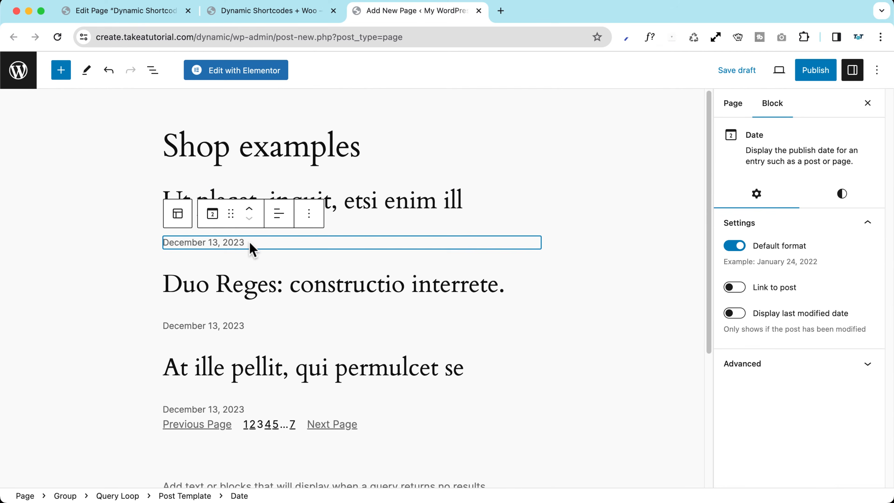
key("BackSpace")
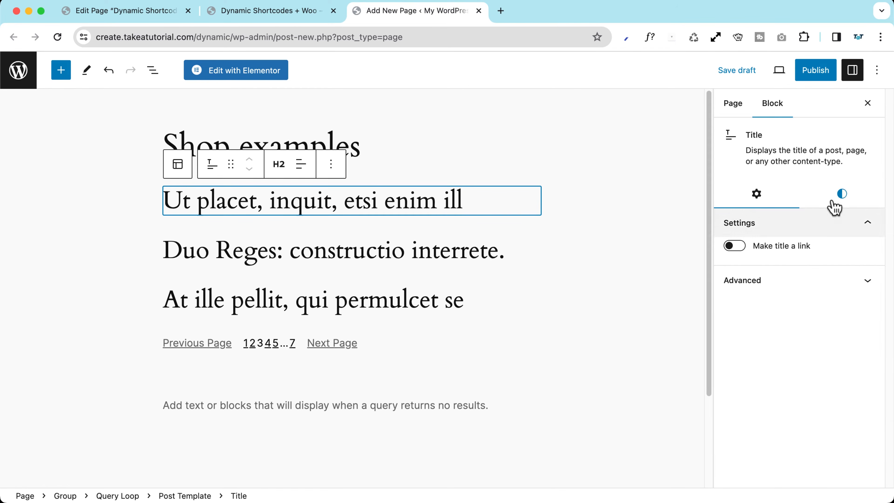
- Make the post template's titles link to their items and set their font size to a custom 1.2 rem
left_click(734, 247)
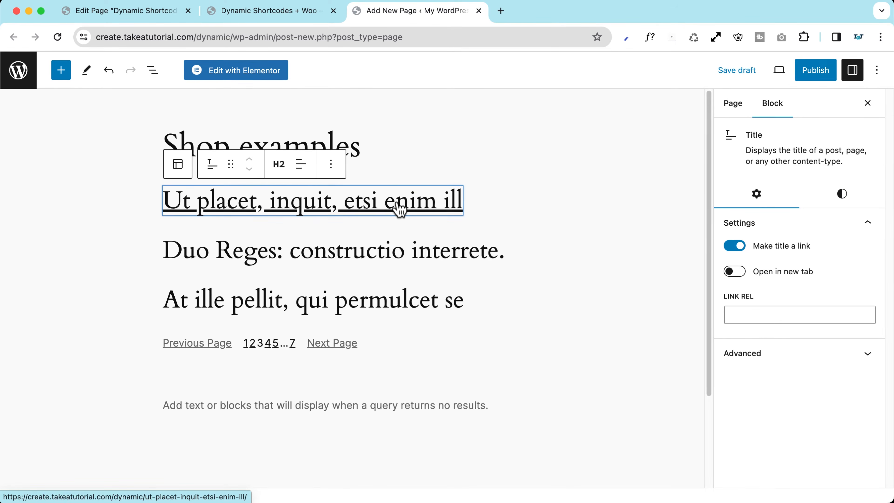
left_click(842, 197)
left_click(770, 380)
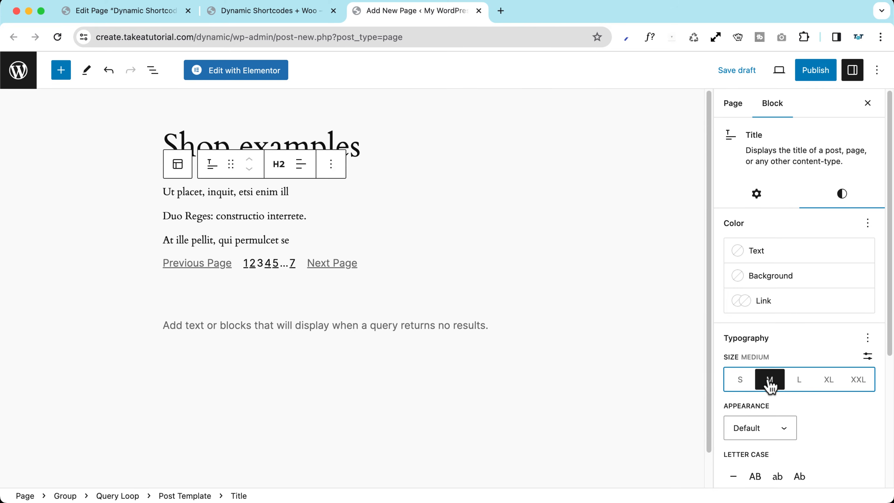
left_click(801, 383)
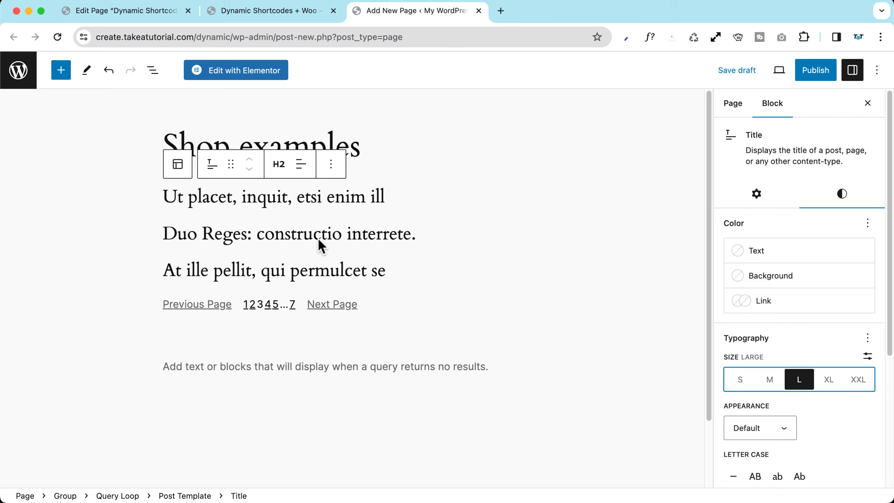
key("Up")
key("Up")
key("Up")
key("Up")
key("Up")
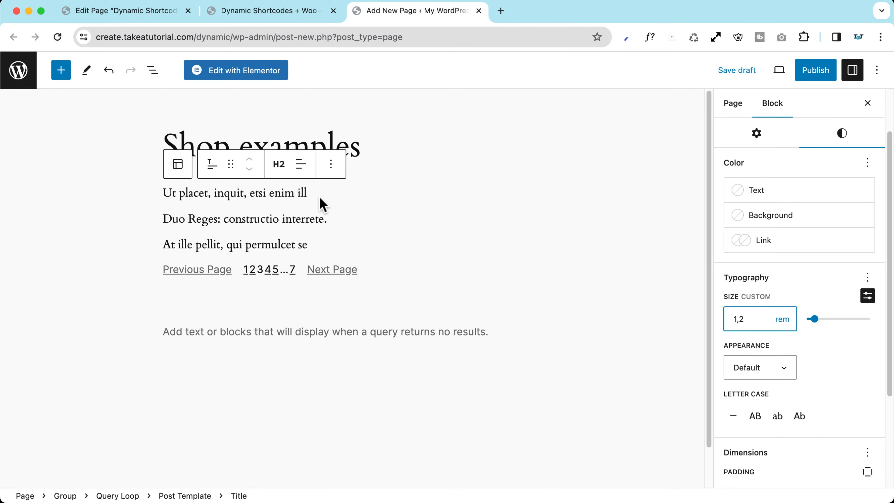
- Lay out the post template as a grid and set the Query Loop's post type to Product, without inheriting the template query
left_click(178, 166)
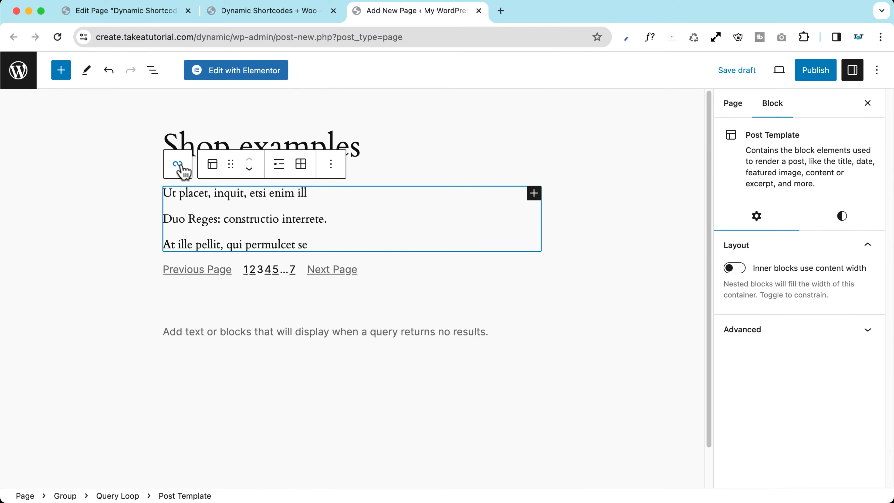
left_click(301, 163)
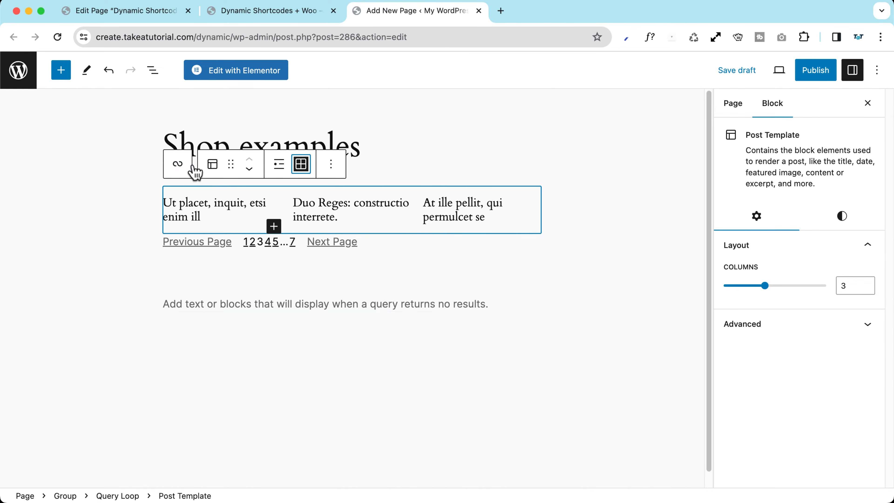
left_click(178, 164)
scroll(812, 285, "down", 5)
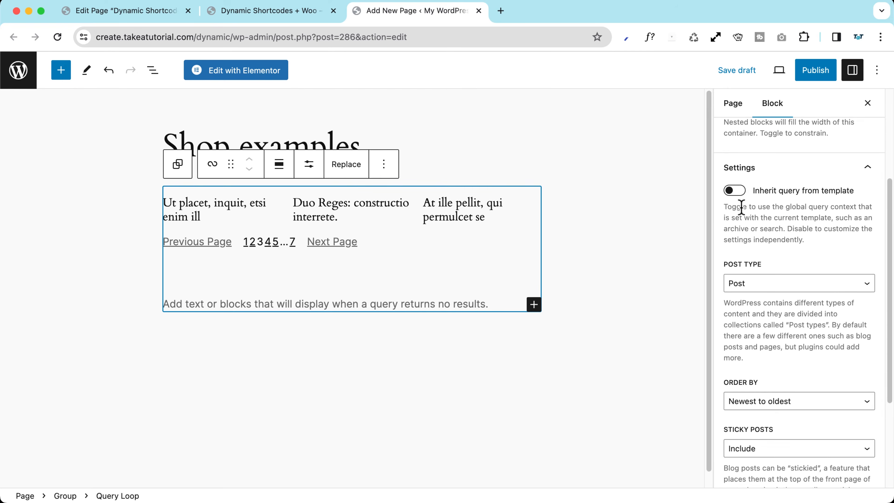
left_click(735, 194)
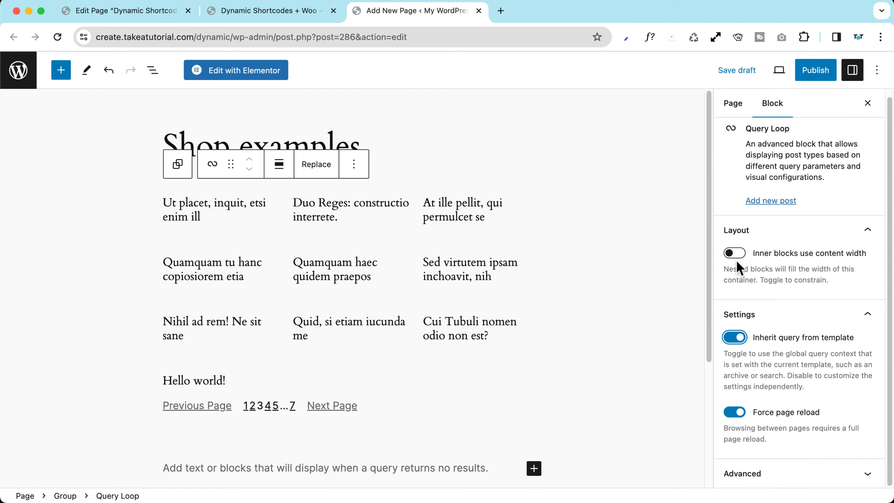
left_click(735, 338)
scroll(753, 310, "down", 3)
left_click(756, 167)
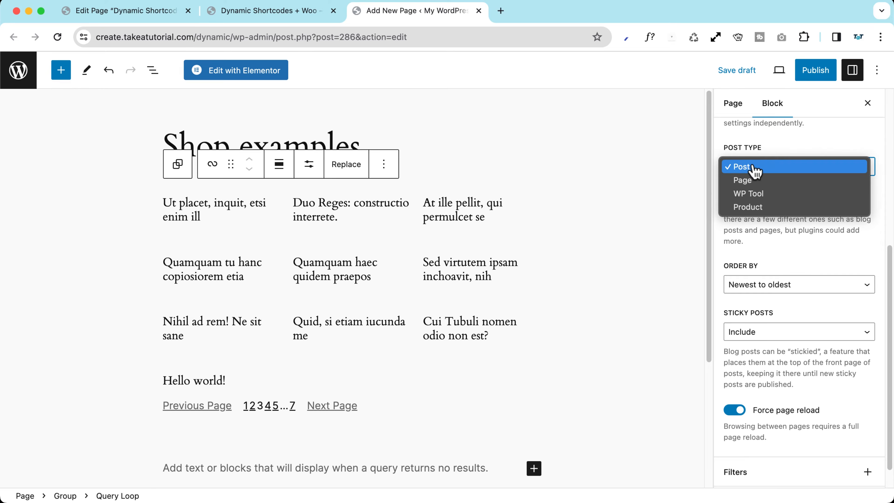
left_click(769, 208)
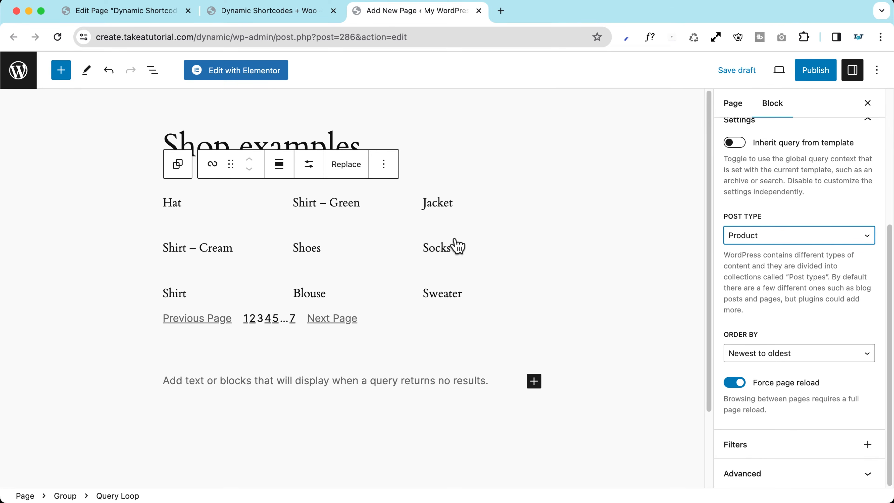
- Limit the product Query Loop to 3 items per page and save the page draft
left_click(309, 165)
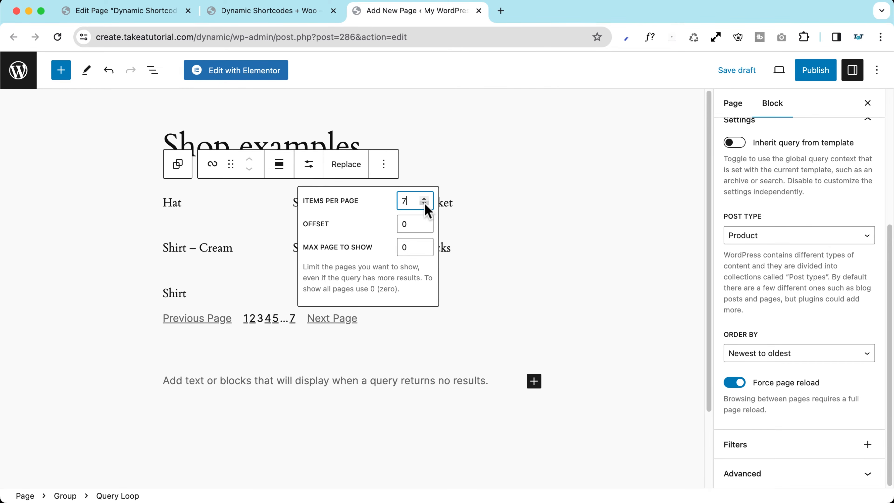
left_click(425, 203)
left_click(424, 203)
left_click(425, 203)
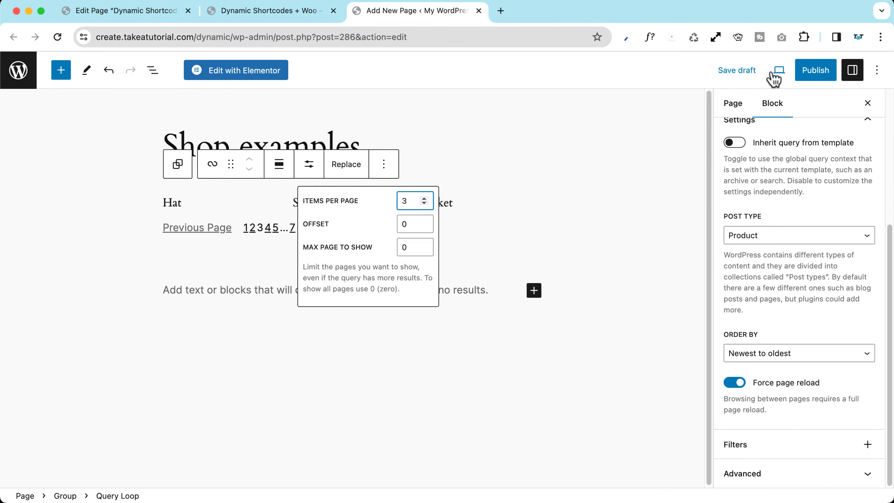
left_click(746, 72)
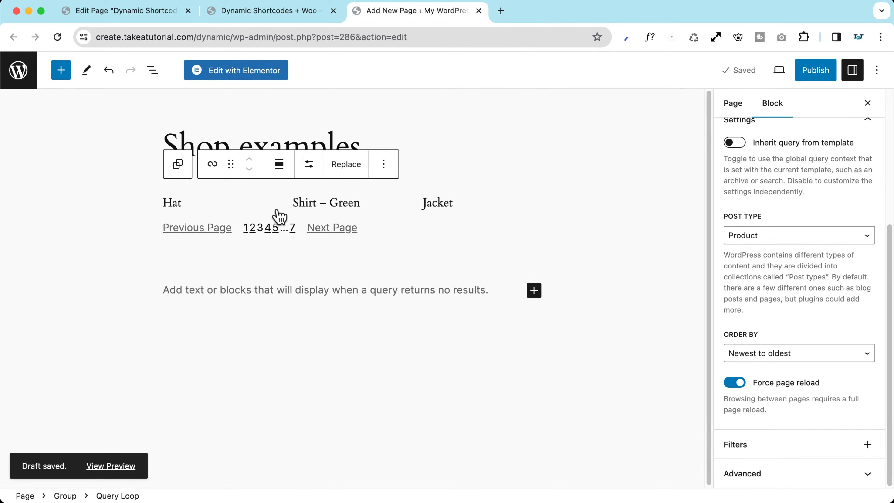
- Insert a Spacer block between the post template and the pagination
left_click(338, 219)
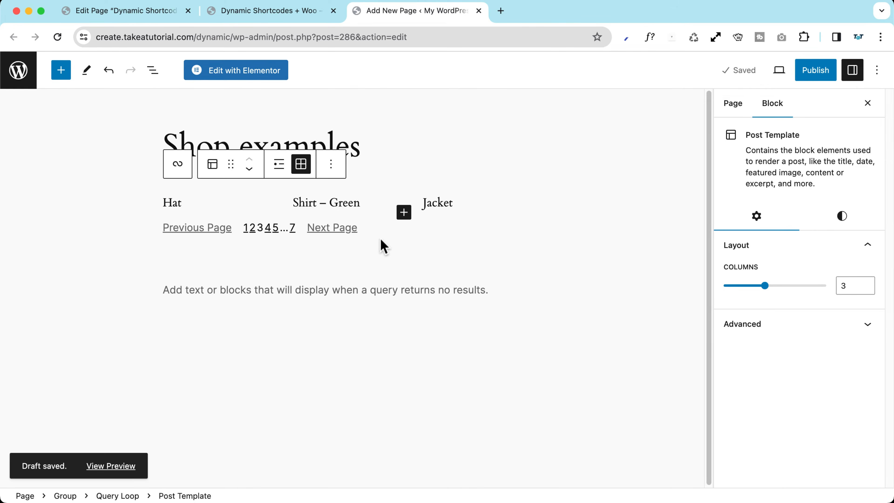
left_click(394, 229)
left_click(322, 198)
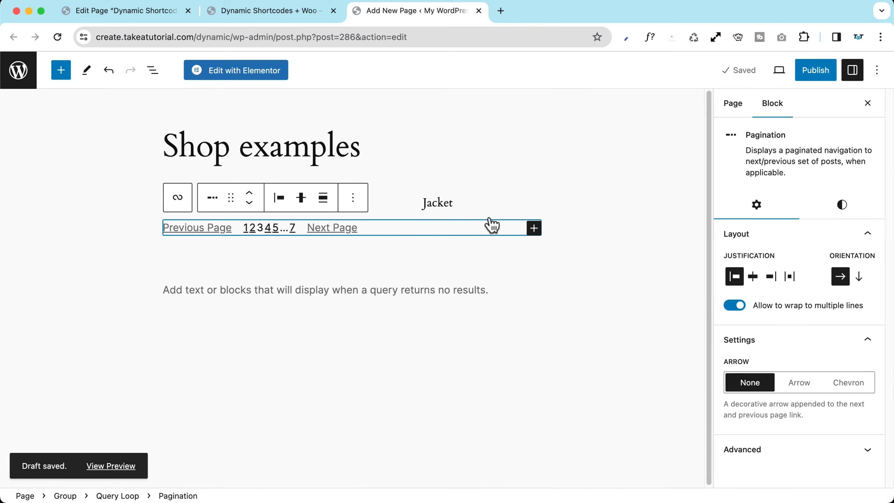
left_click(353, 201)
left_click(386, 306)
type("/spa")
left_click(251, 138)
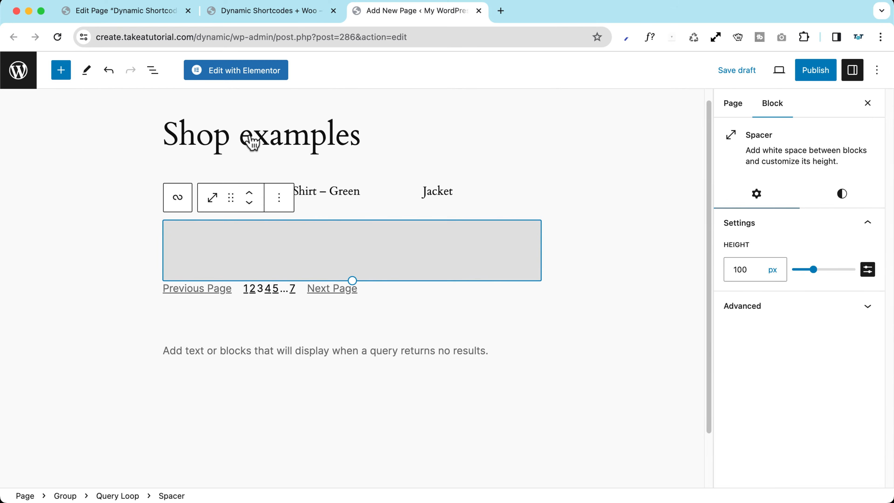
- Set the spacer's height to 20 px and publish the page
double_click(748, 269)
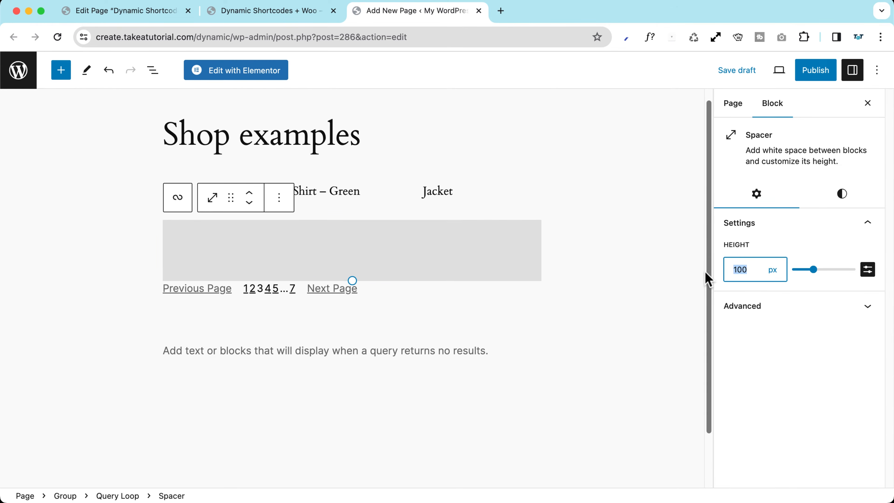
type("20")
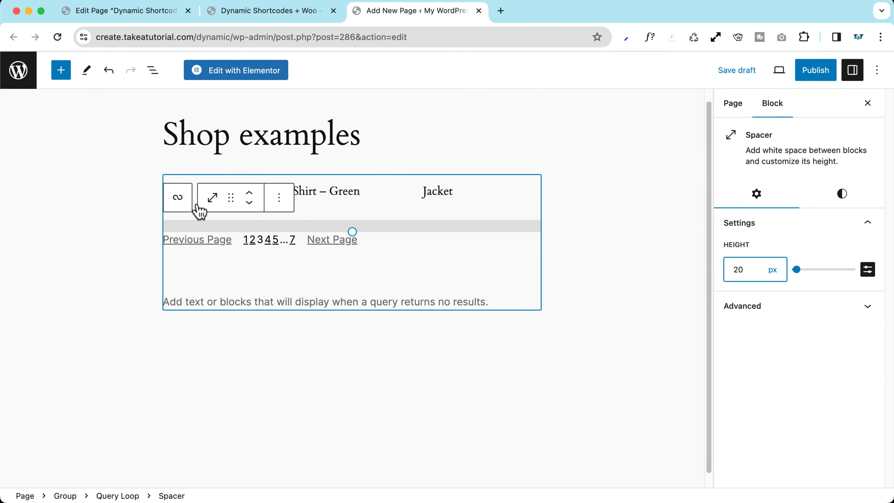
left_click(816, 72)
left_click(766, 75)
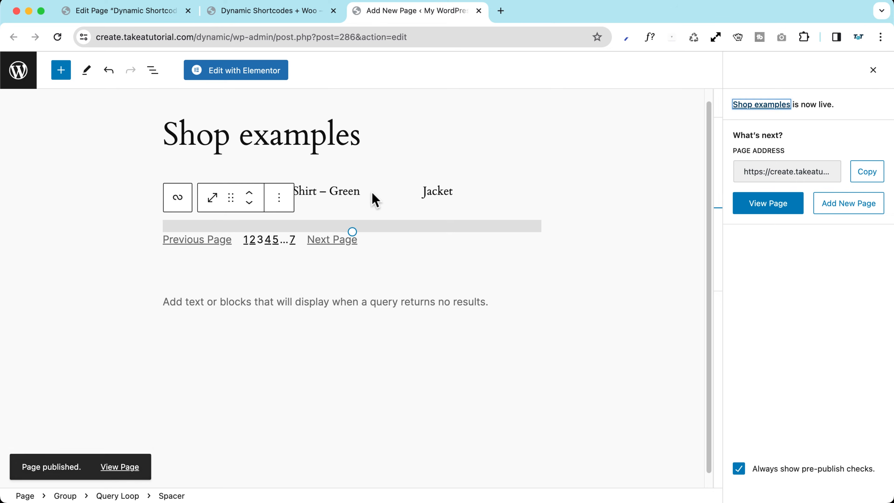
- Wrap the Title block inside the post template in a Group block
left_click(357, 196)
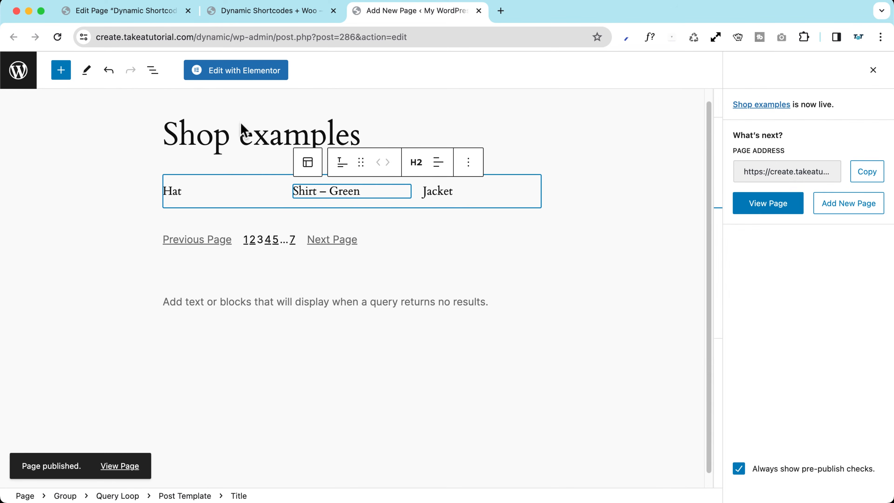
left_click(154, 75)
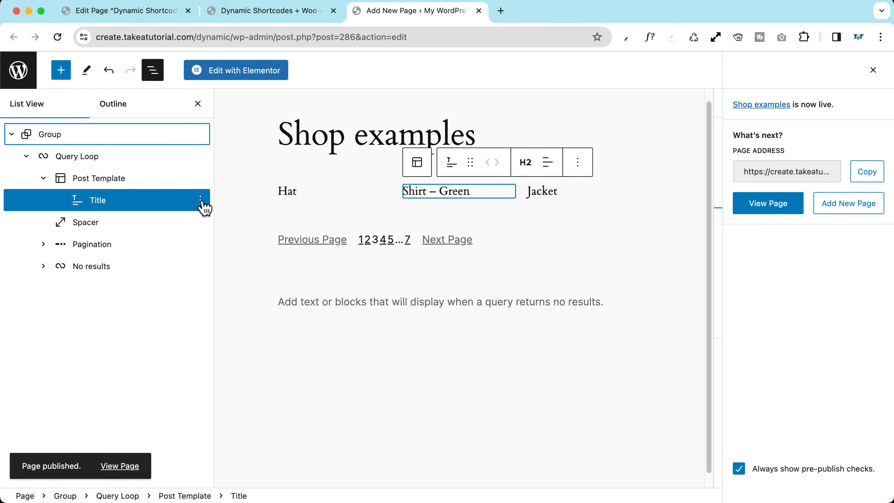
left_click(200, 201)
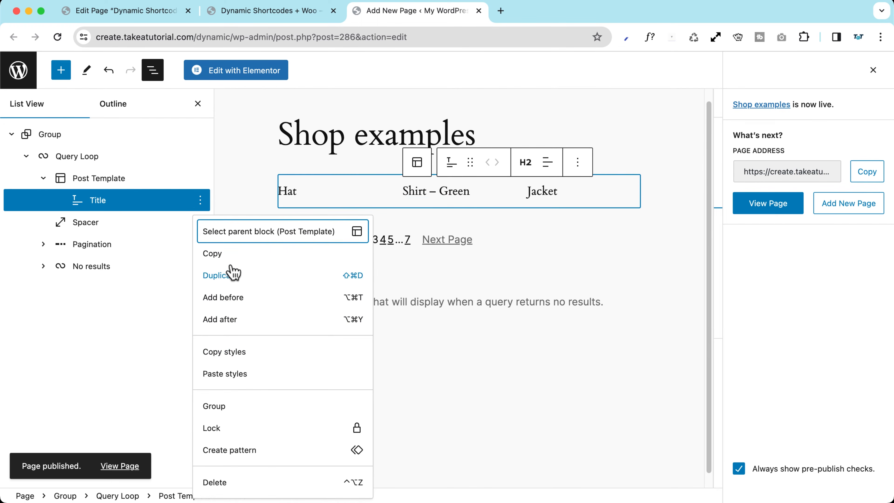
left_click(228, 408)
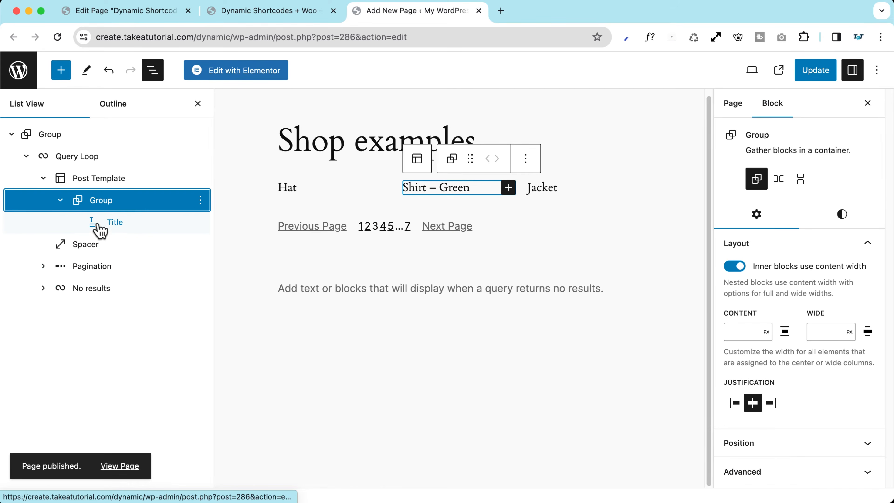
- Add an Image block after the Title in the inner group and open its URL entry for the image source
left_click(116, 224)
left_click(201, 222)
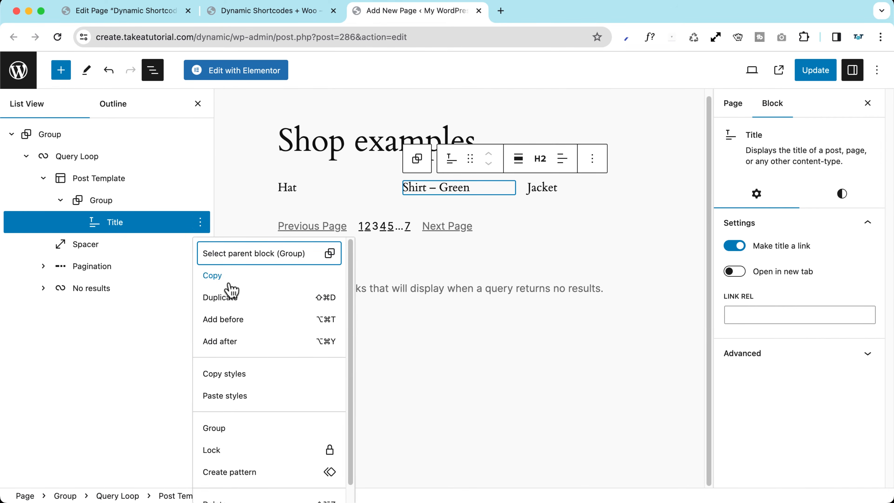
left_click(239, 342)
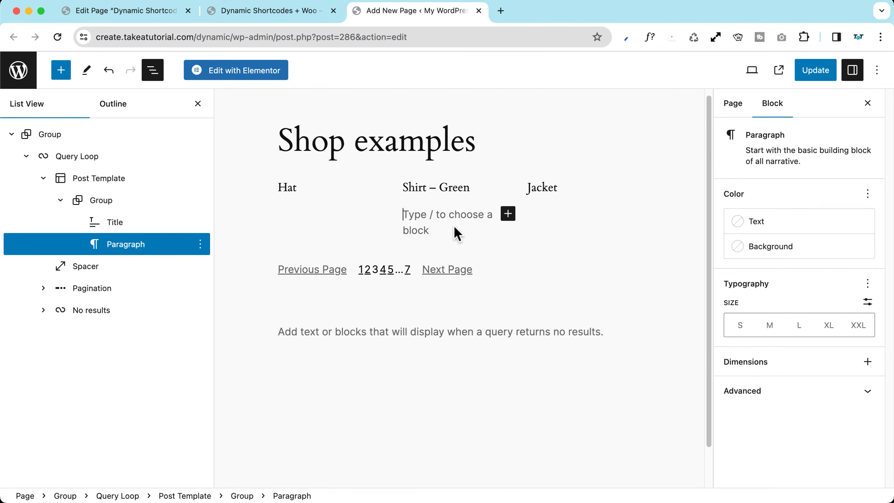
type("/ima")
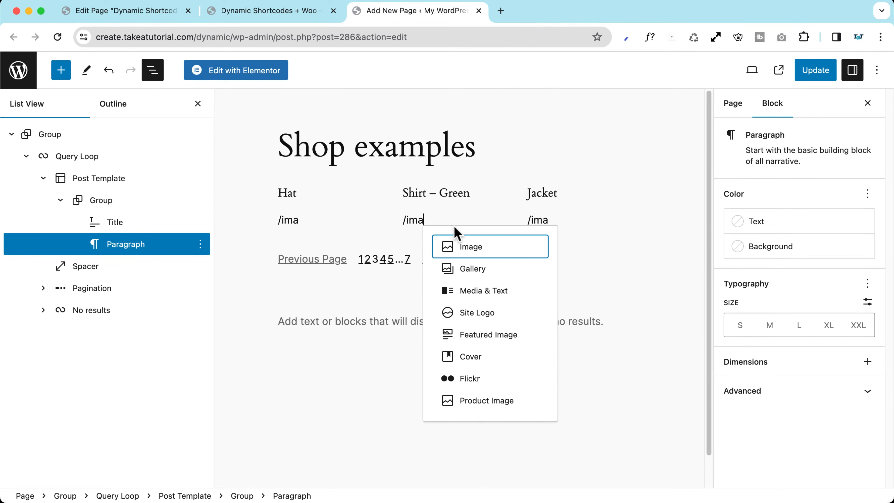
left_click(472, 247)
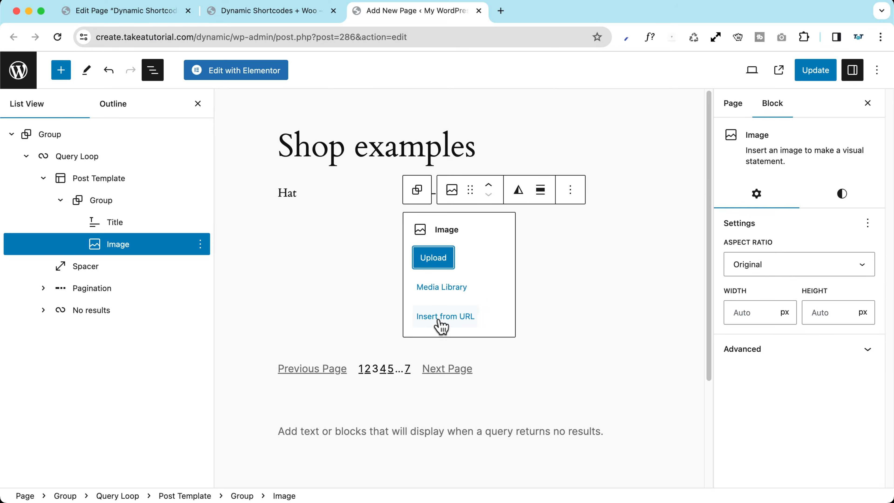
left_click(454, 317)
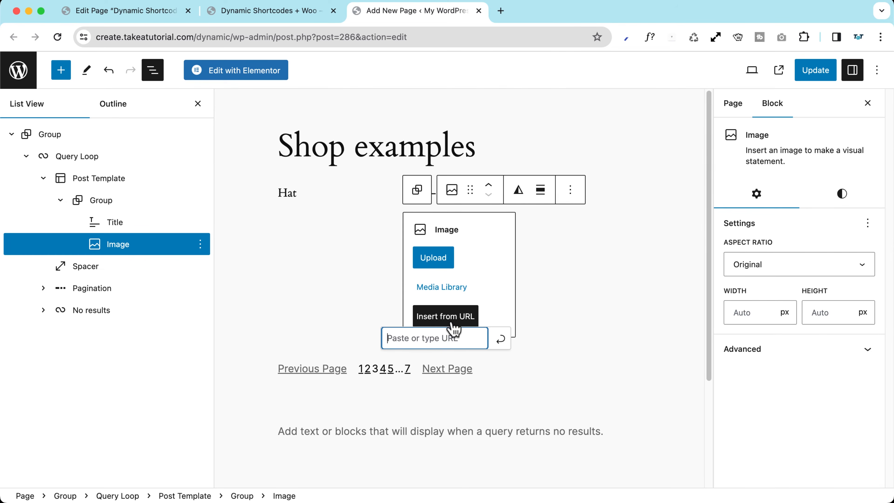
- Open the Demo Shortcodes page, preview the Shoes product and browse its list of woo shortcodes
left_click(262, 11)
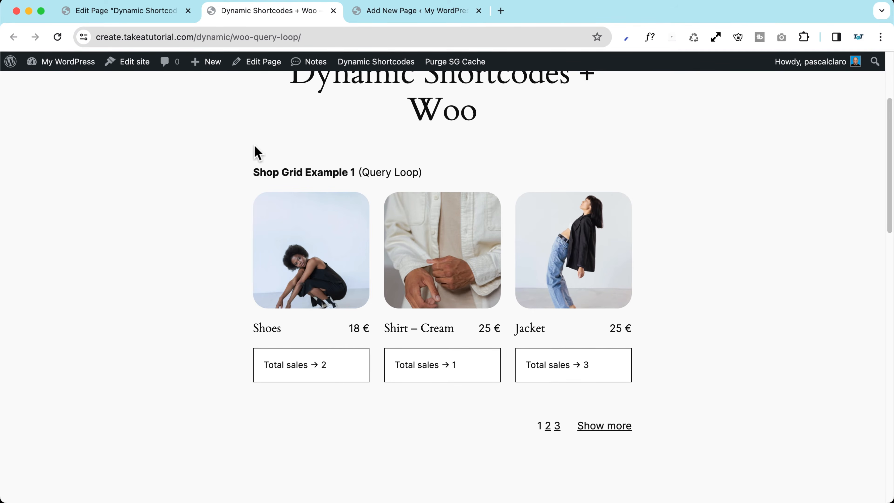
mouse_move(360, 60)
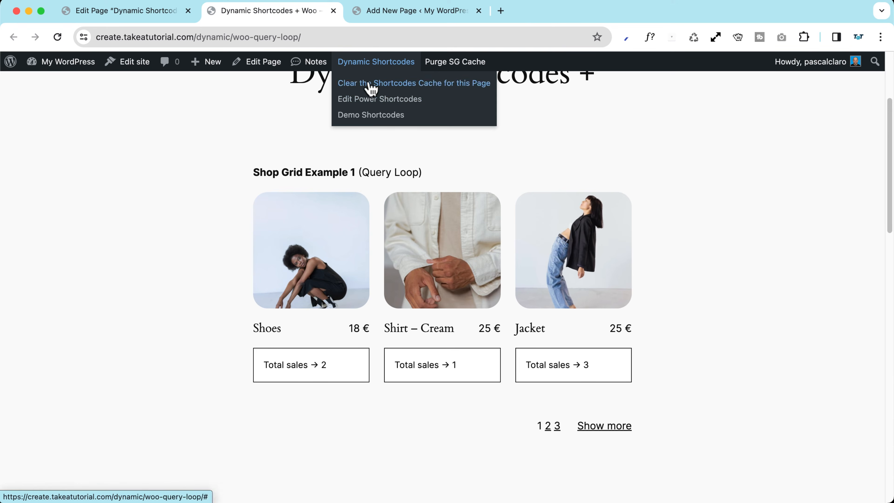
left_click(365, 120)
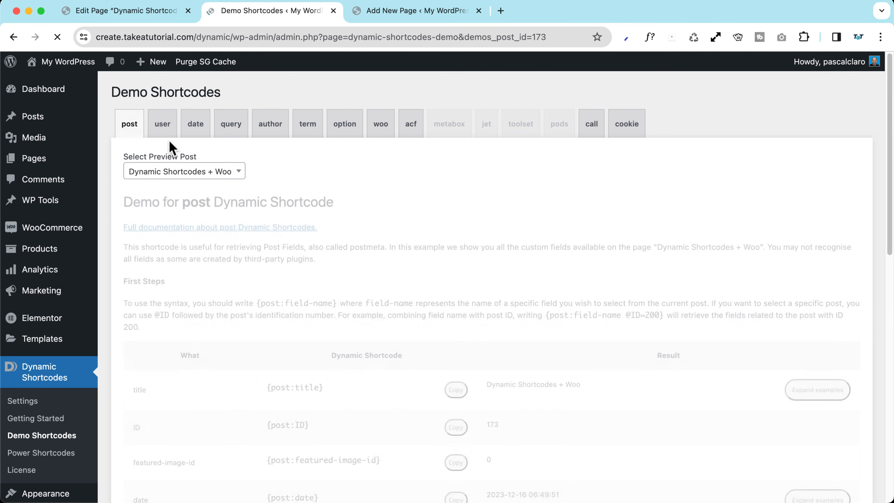
left_click(157, 172)
type("shoes")
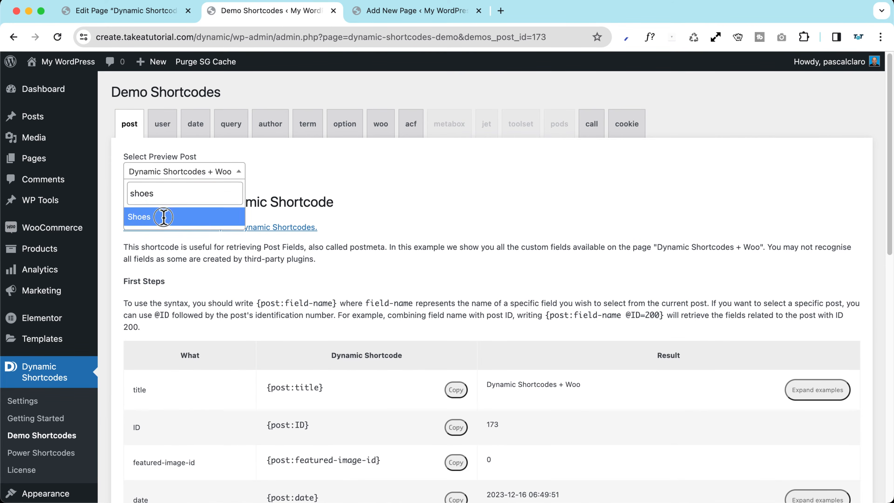
left_click(165, 216)
left_click(382, 125)
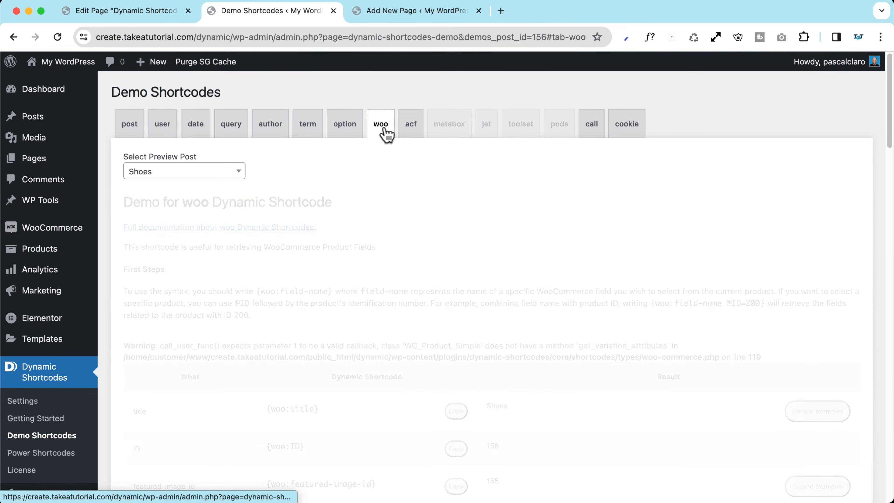
scroll(325, 219, "down", 8)
scroll(327, 274, "down", 15)
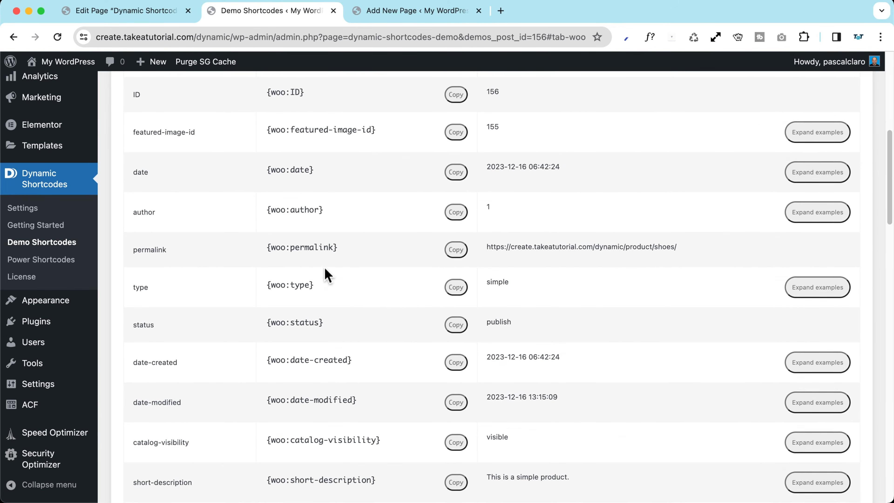
scroll(326, 275, "down", 15)
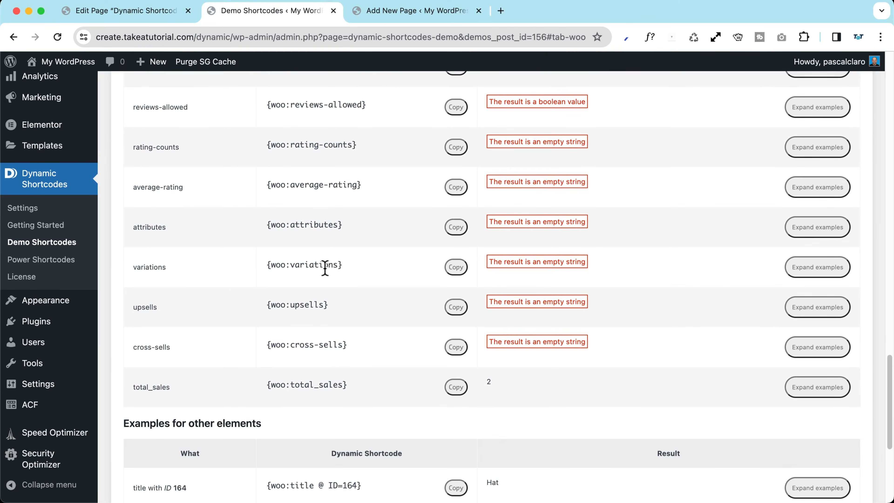
- Find the featured-image-id entry among the woo shortcodes, expand its Media ID examples and copy the URL shortcode
key("super+f")
type("imag")
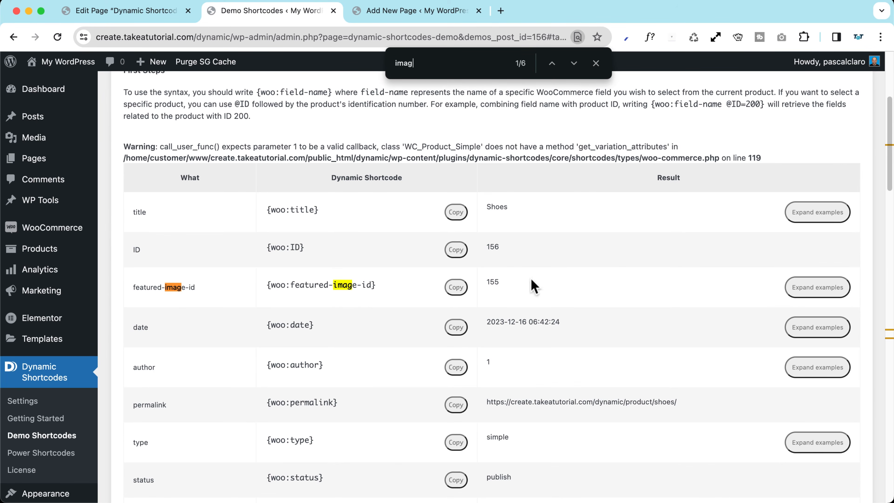
left_click(823, 289)
left_click(274, 285)
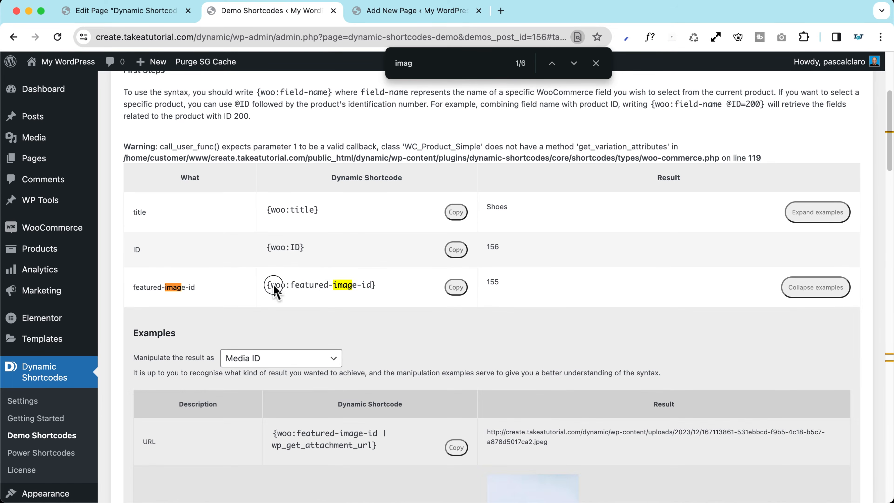
scroll(387, 254, "down", 5)
left_click(292, 174)
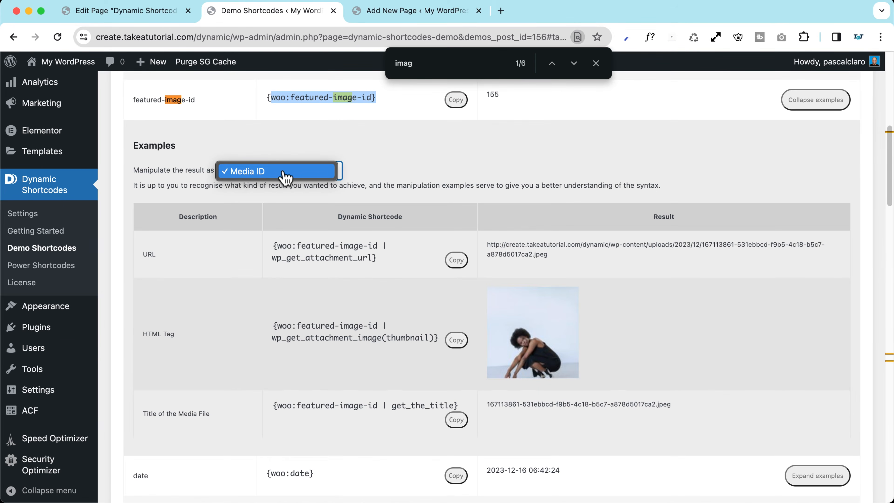
left_click(251, 171)
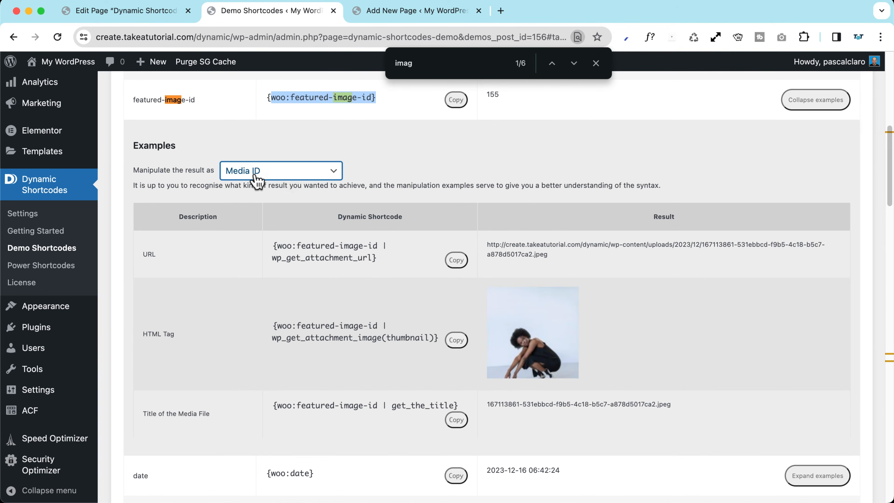
left_click(457, 260)
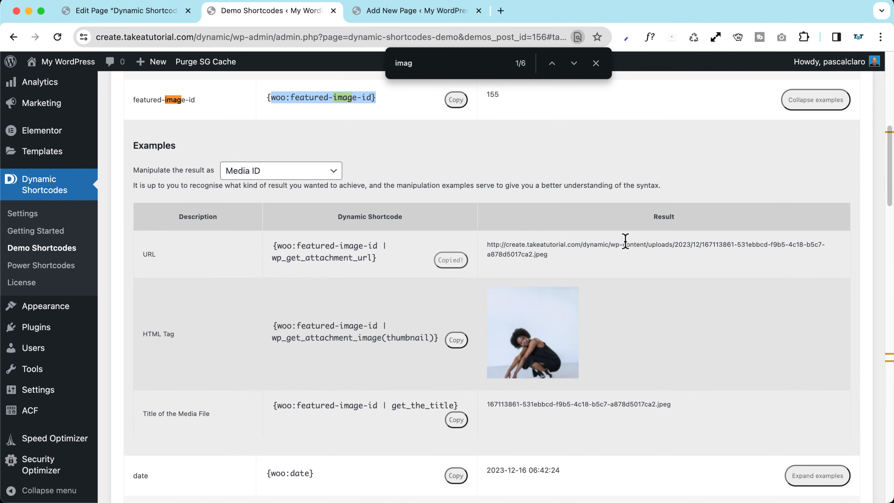
- Back in the page editor, insert {woo:featured-image-id | wp_get_attachment_url} as the Image block's source URL
left_click(408, 16)
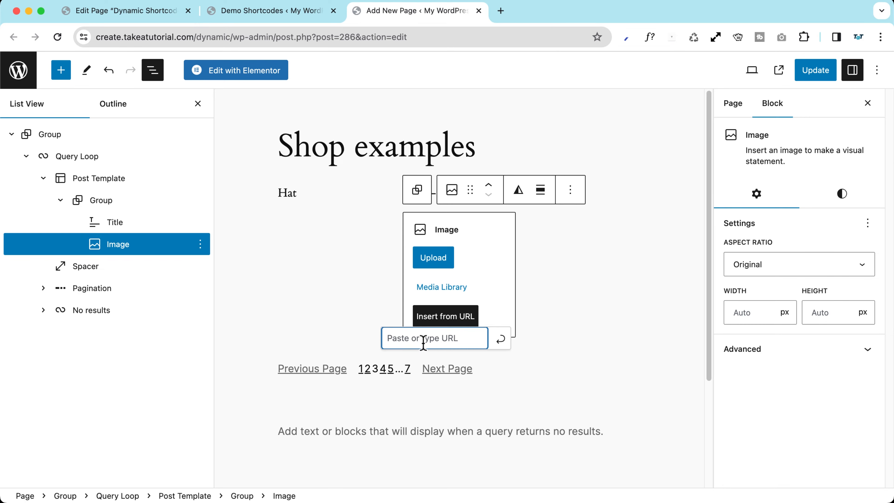
key("super+v")
left_click(500, 339)
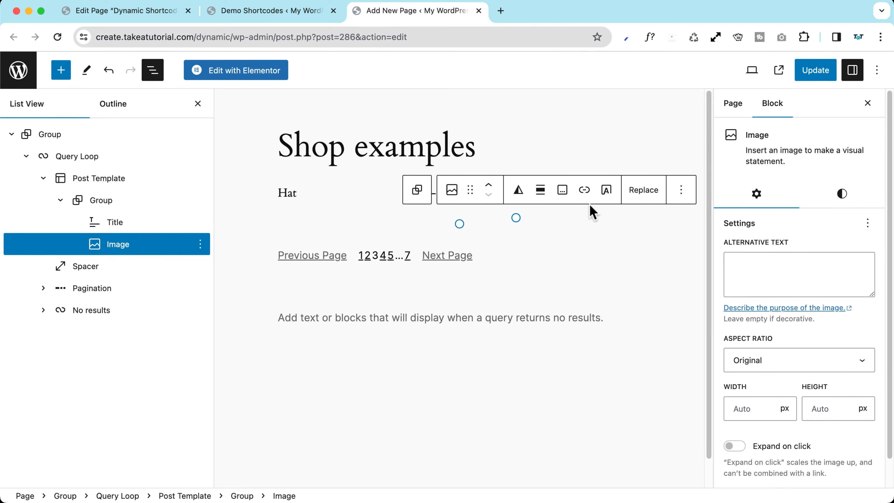
- Link the Image block to the {woo:permalink} shortcode copied from the Demo Shortcodes page, and update the page
left_click(562, 191)
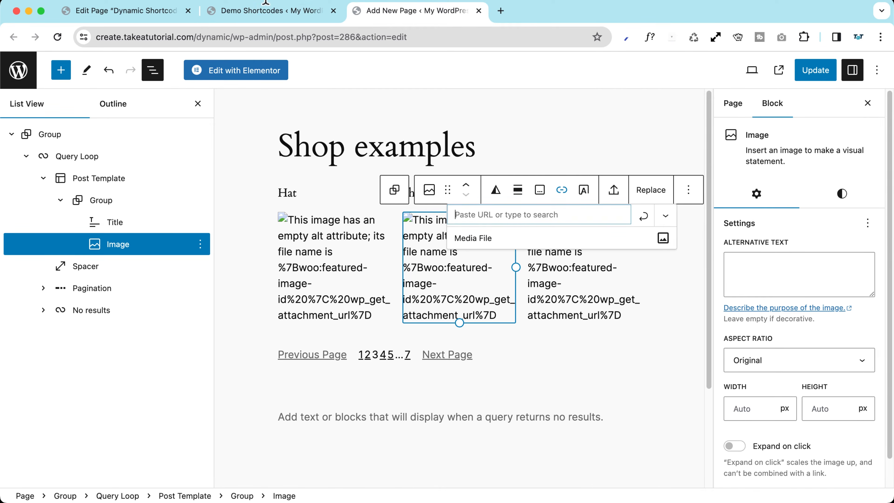
key("super+alt+Left")
scroll(366, 282, "up", 6)
scroll(366, 282, "down", 10)
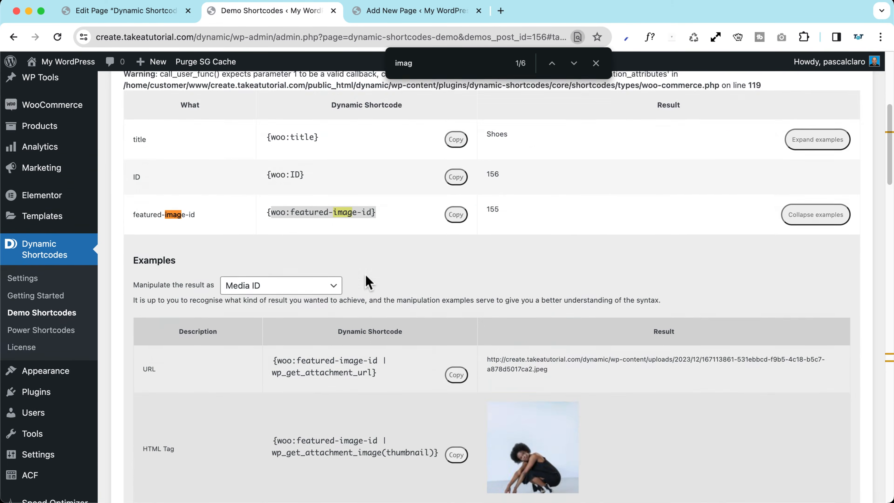
scroll(353, 278, "down", 5)
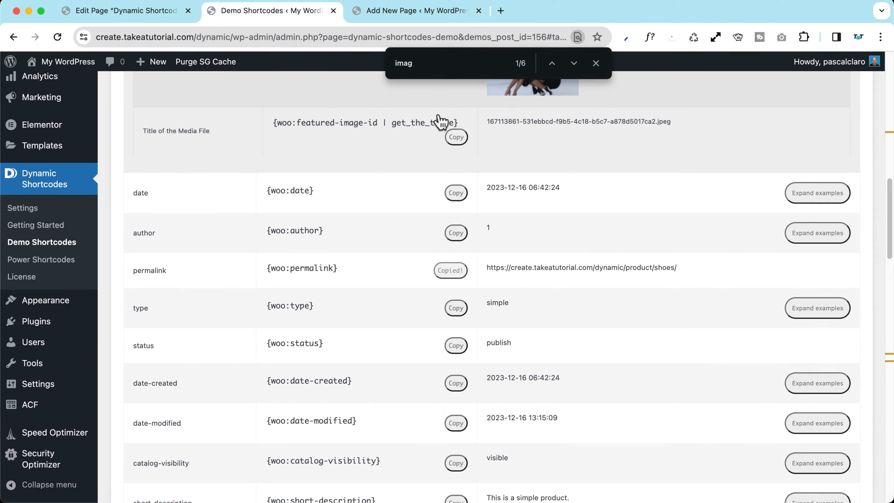
left_click(397, 12)
key("super+v")
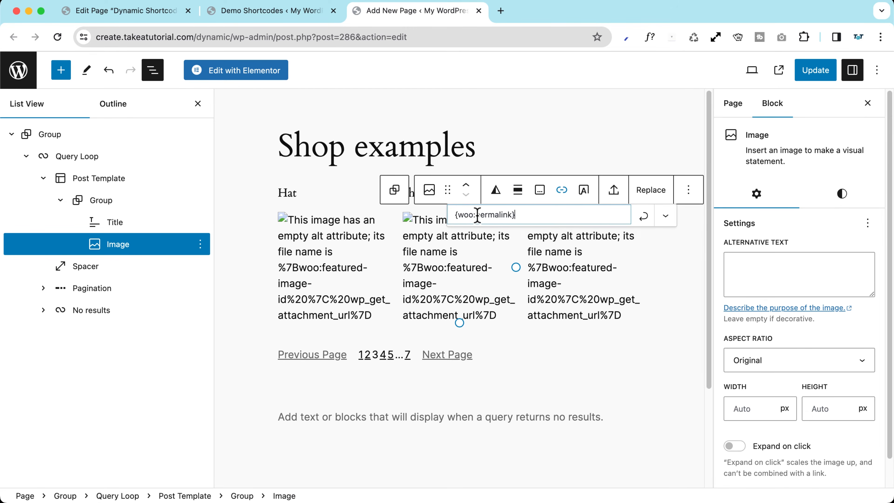
left_click(644, 215)
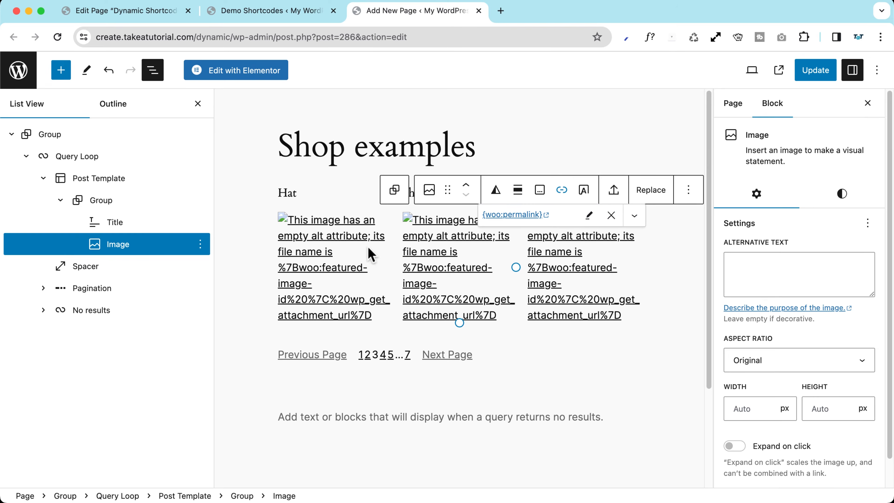
left_click(815, 73)
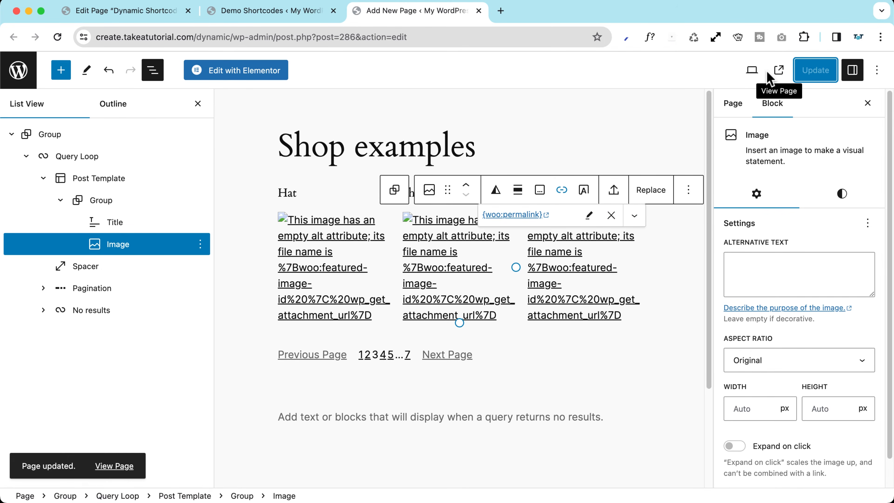
- View the live Shop examples page and test the product links on the Shoes title and image
left_click(777, 71)
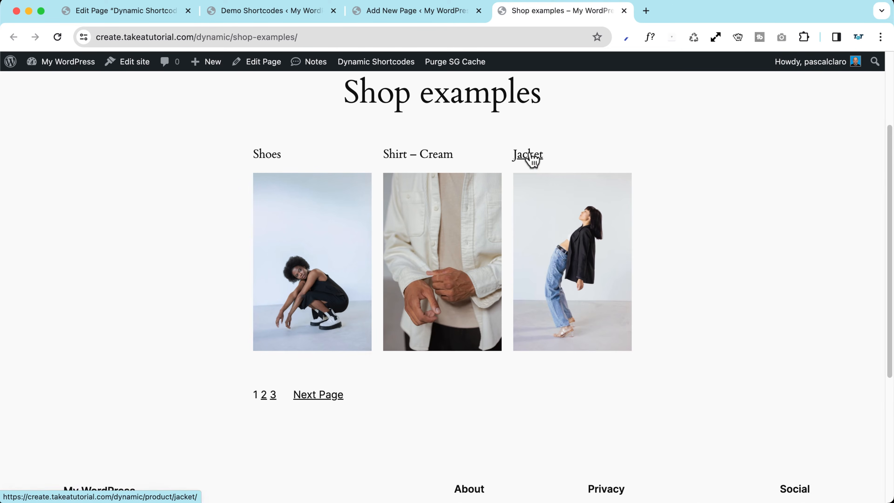
left_click(265, 158)
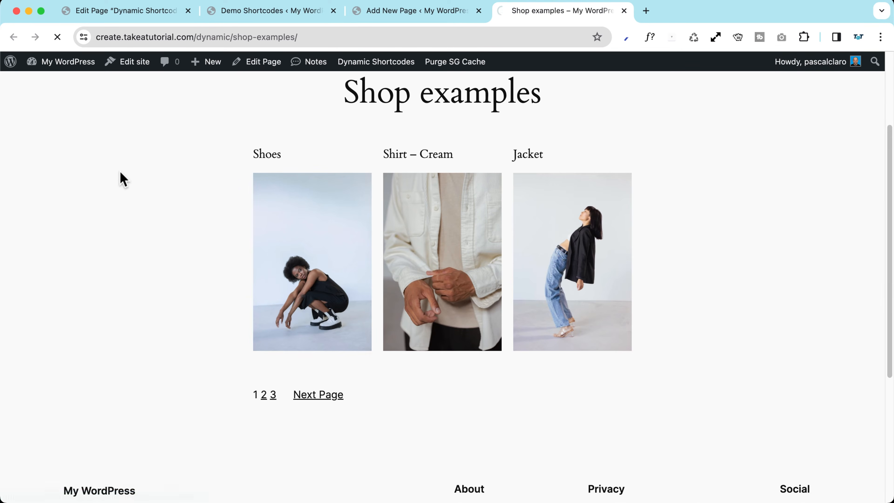
scroll(352, 233, "down", 5)
scroll(352, 232, "up", 5)
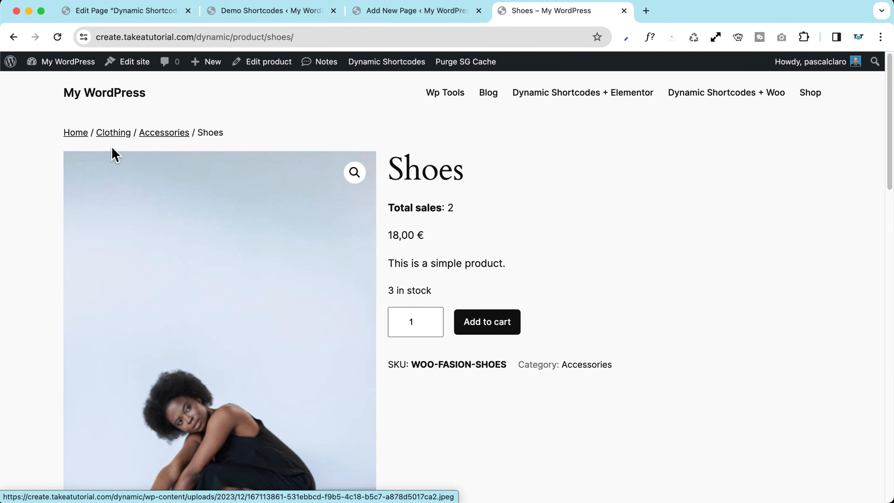
left_click(14, 37)
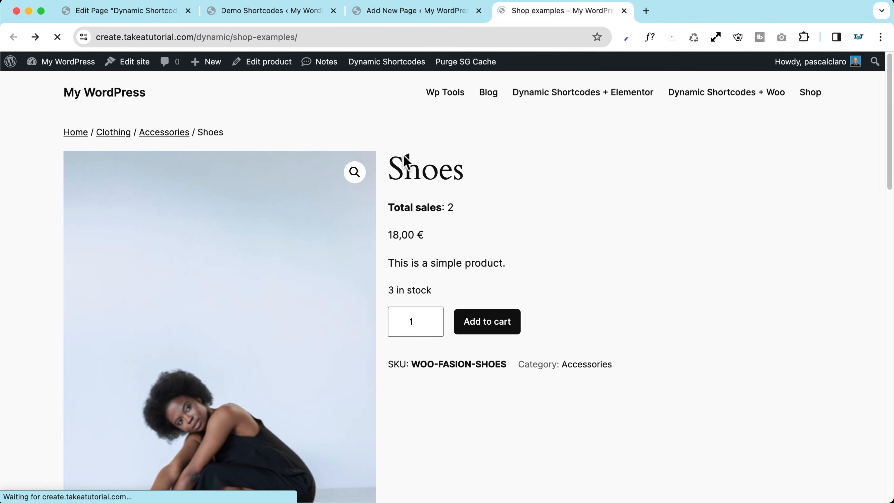
left_click(312, 261)
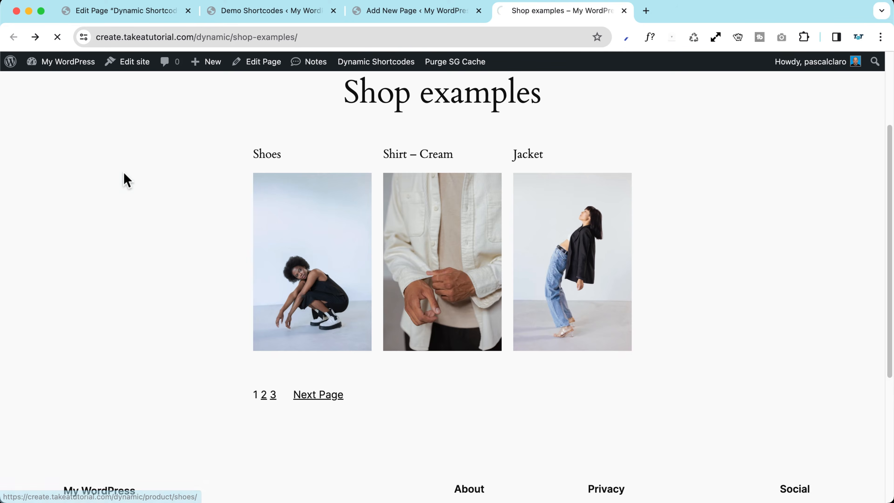
left_click(13, 36)
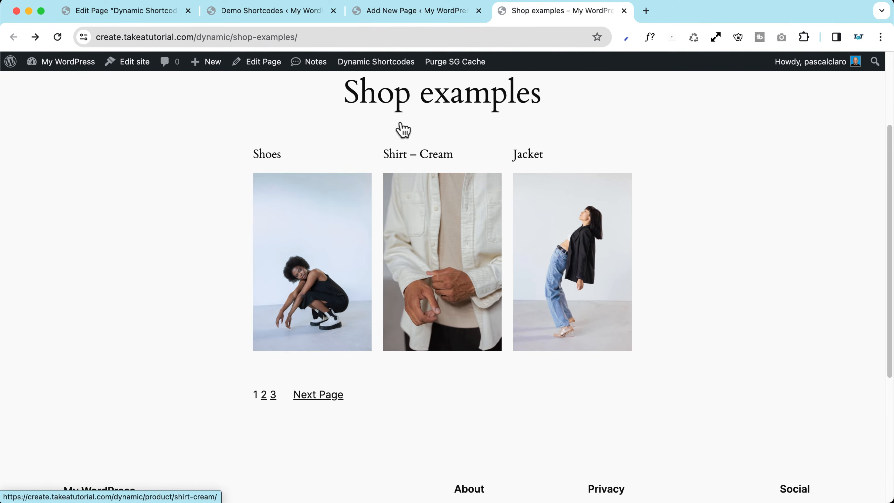
- Give the inner Group in the post template a white Base / Two background and padding of 2 vertically and horizontally
left_click(407, 10)
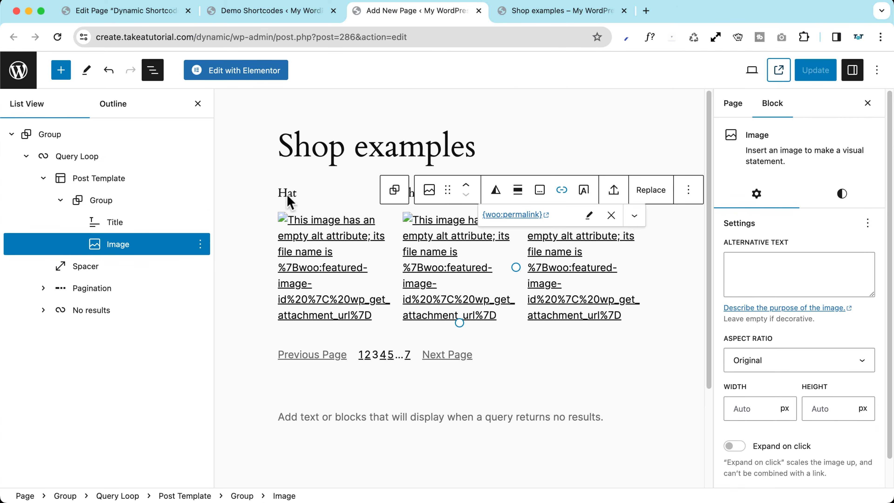
left_click(102, 201)
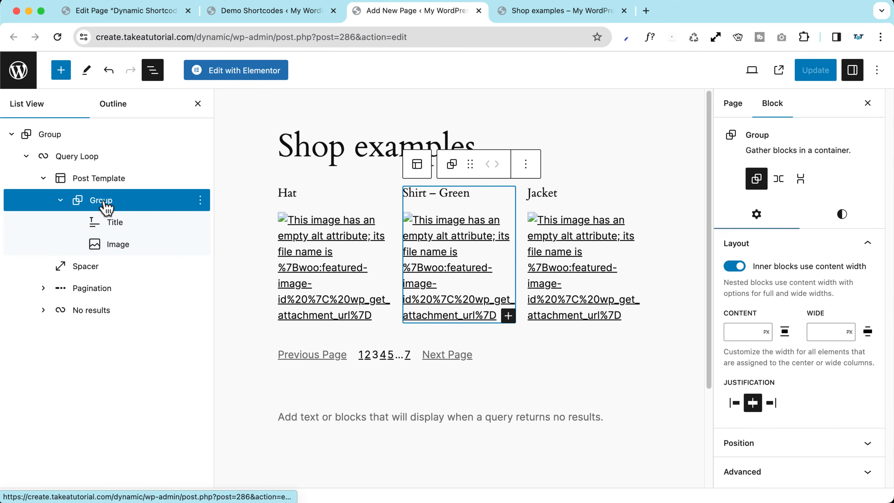
left_click(842, 216)
left_click(747, 299)
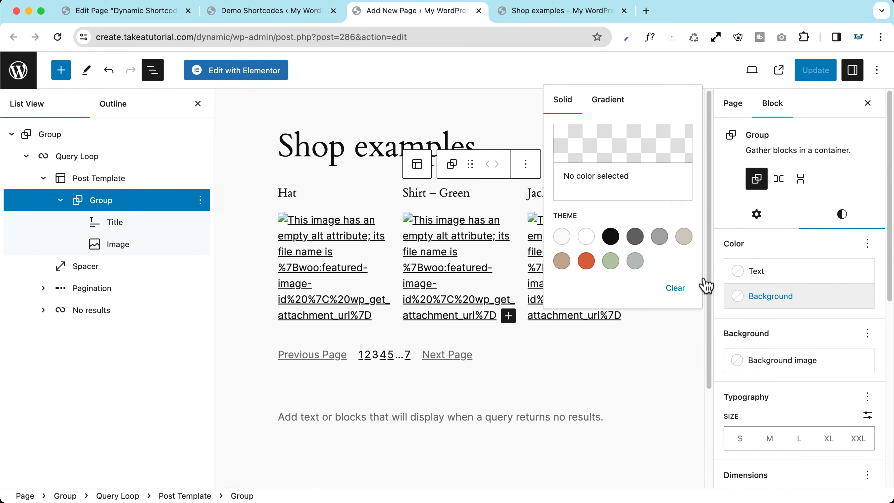
left_click(583, 242)
scroll(757, 335, "down", 5)
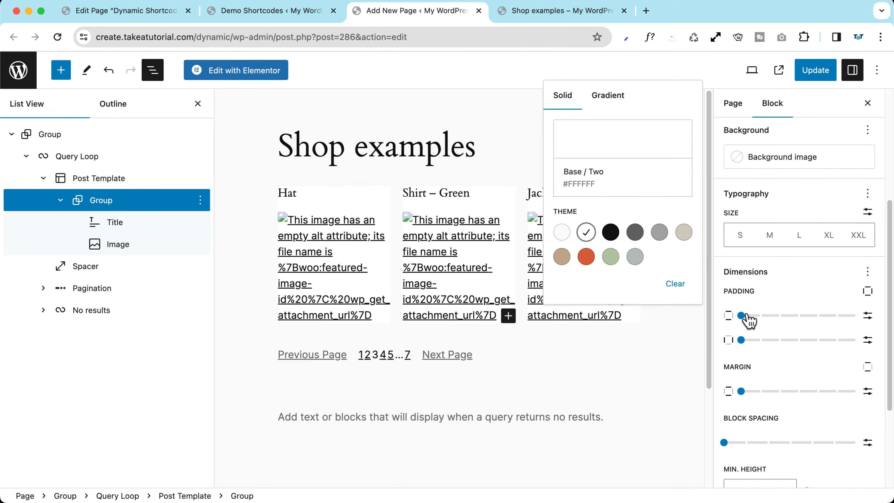
left_click_drag(746, 314, 778, 315)
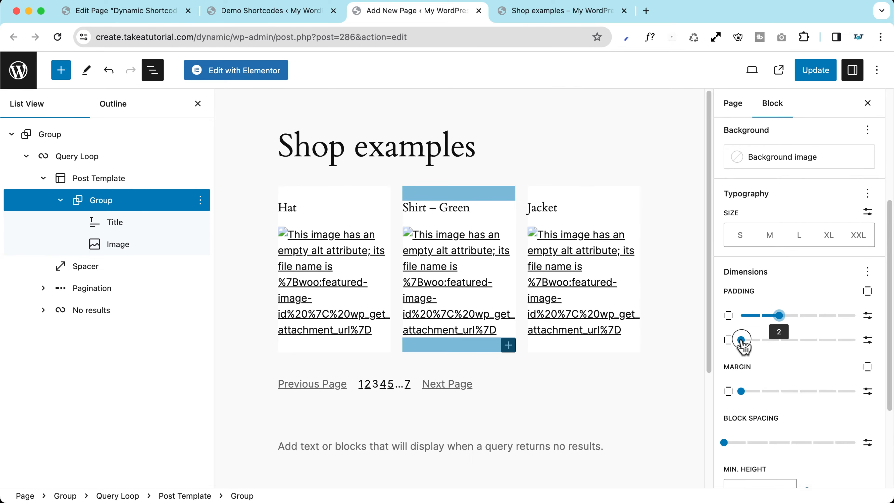
left_click_drag(742, 340, 778, 340)
- Set the inner group's border width to 1, update the page and reload the live Shop examples page
scroll(756, 352, "down", 5)
left_click(762, 415)
type("1")
left_click(815, 70)
left_click(552, 12)
left_click(59, 38)
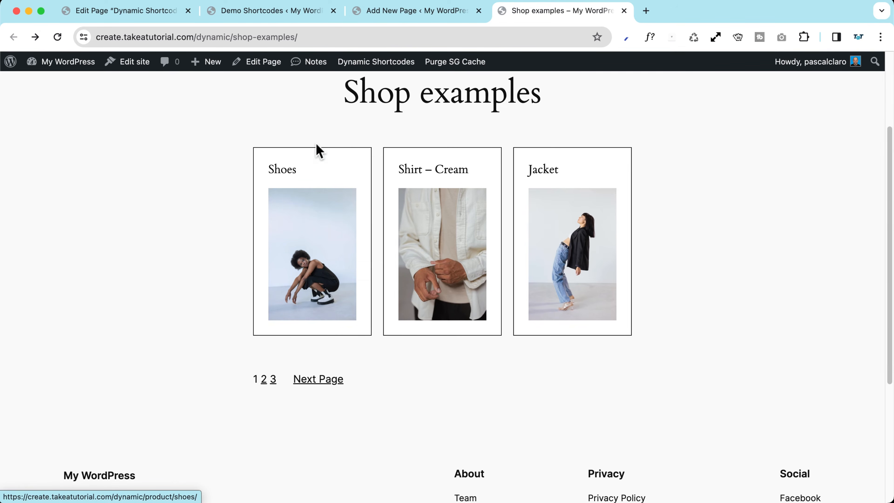
- Center the text of the Title block in the product cards
left_click(395, 10)
left_click(336, 204)
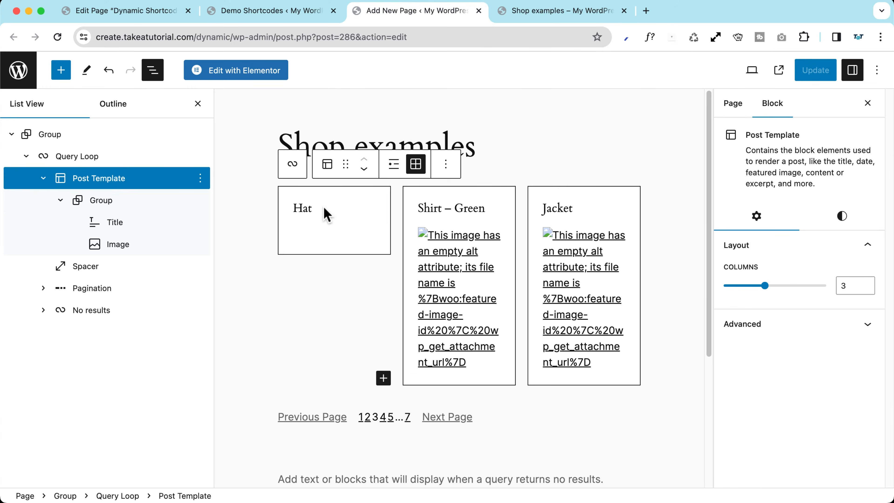
left_click(315, 213)
left_click(453, 179)
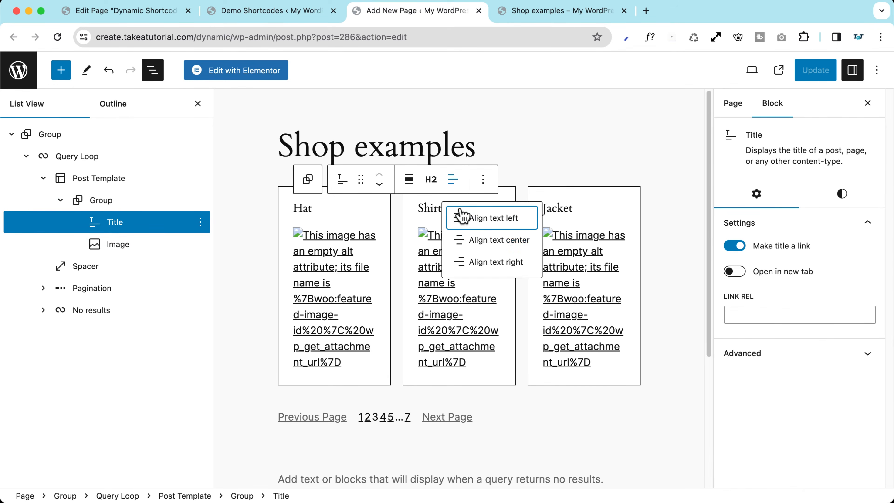
left_click(473, 241)
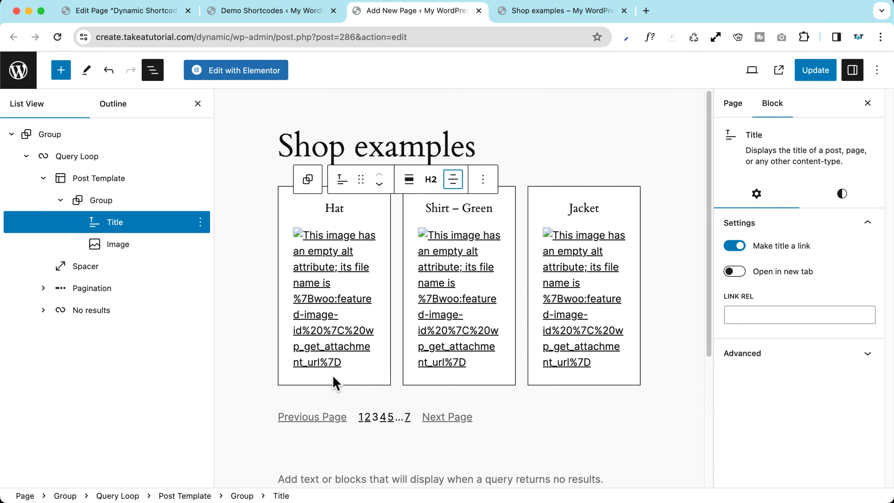
- Try to shrink the card's Image block to 135 px wide, and undo the resize
left_click(355, 371)
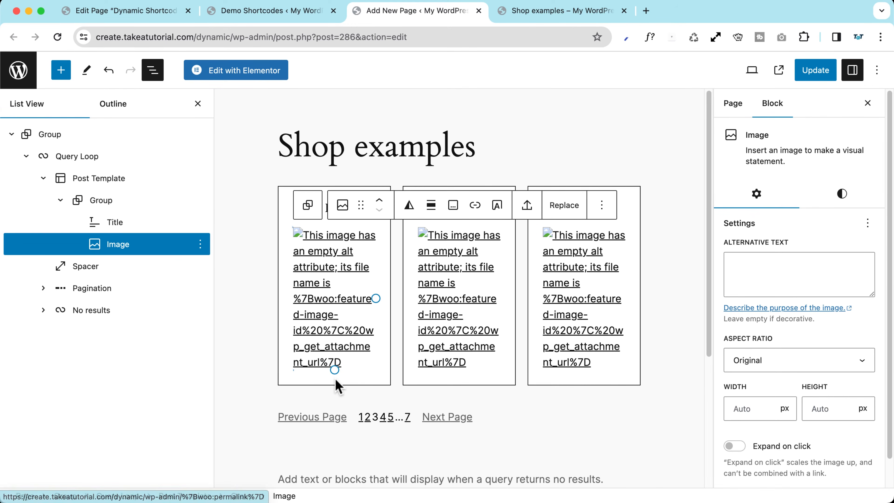
left_click_drag(334, 370, 334, 310)
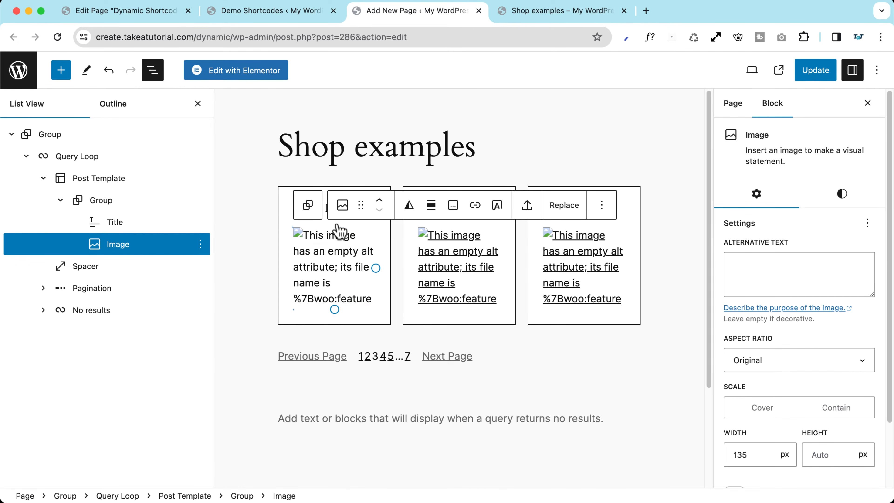
left_click(200, 244)
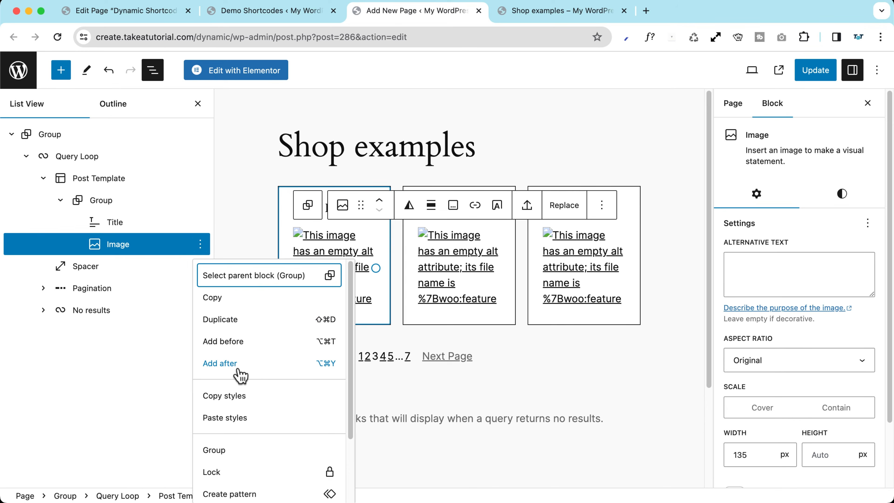
left_click(109, 71)
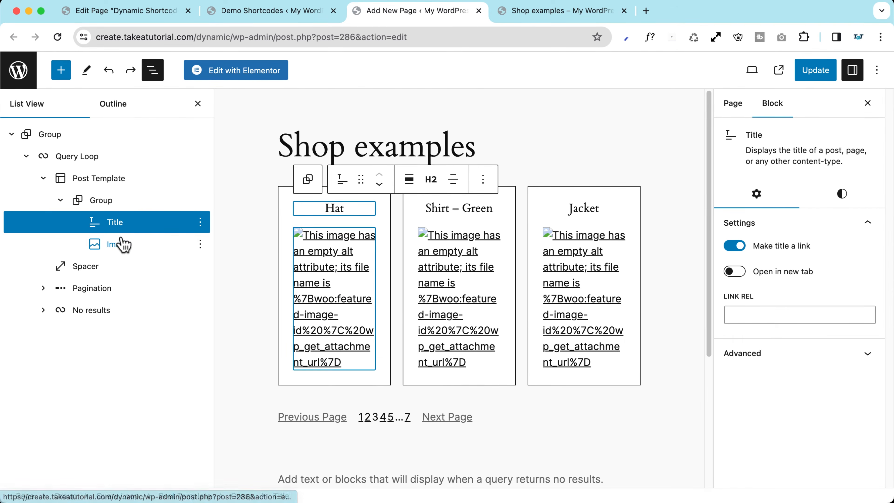
- Add an empty Paragraph block after the Image block in the inner group
left_click(182, 248)
left_click(200, 244)
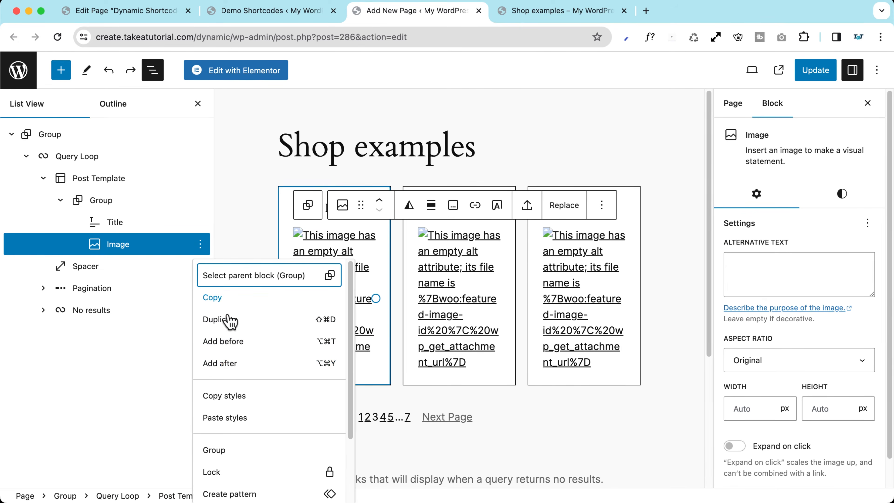
left_click(230, 367)
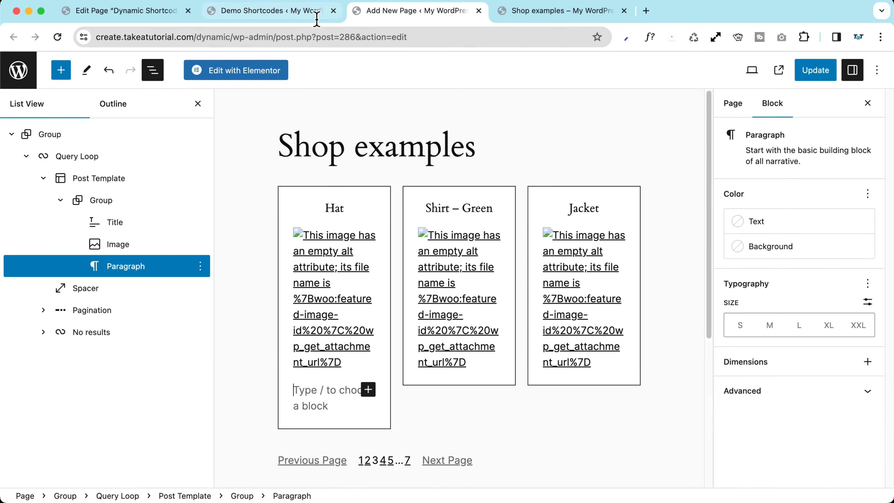
- Find the price-html entry in the woo demo shortcodes for the Shoes product and copy its {woo:price-html} shortcode
left_click(522, 18)
left_click(265, 6)
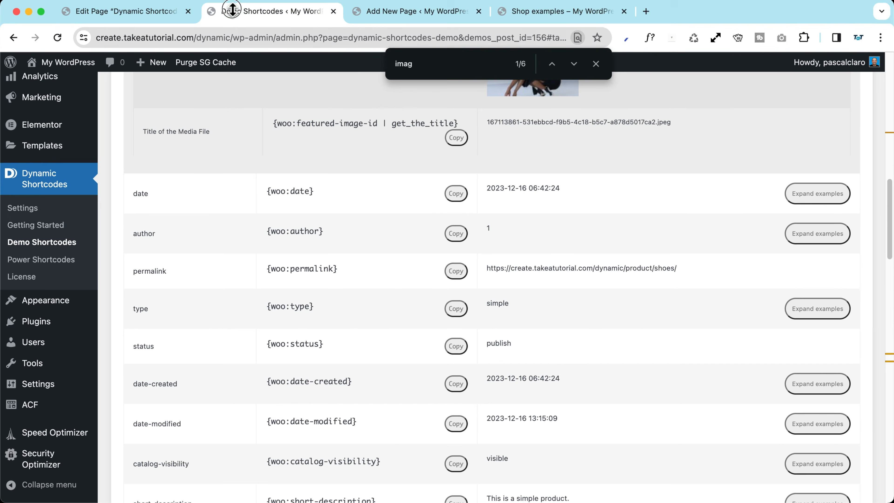
scroll(327, 259, "down", 10)
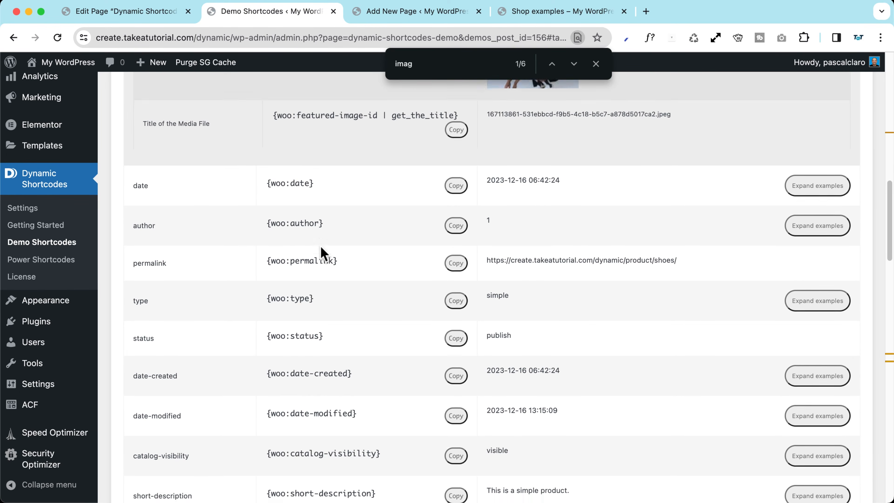
left_click(336, 262)
scroll(331, 259, "down", 12)
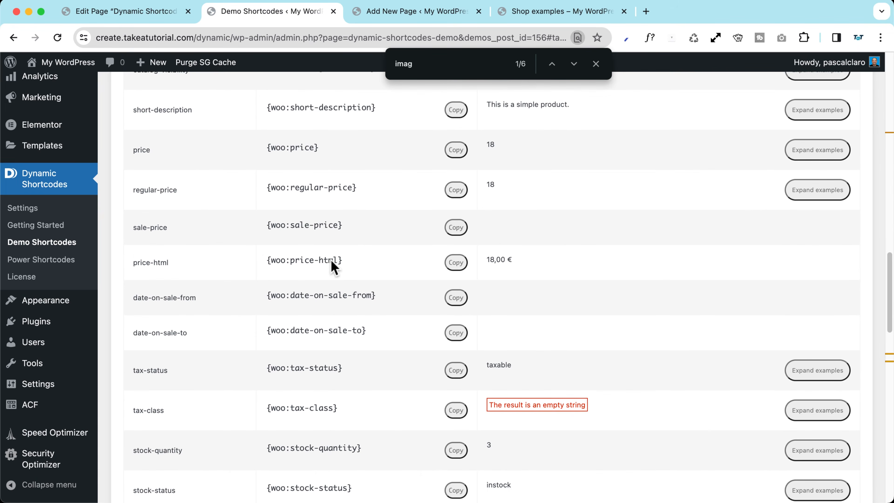
scroll(321, 258, "down", 15)
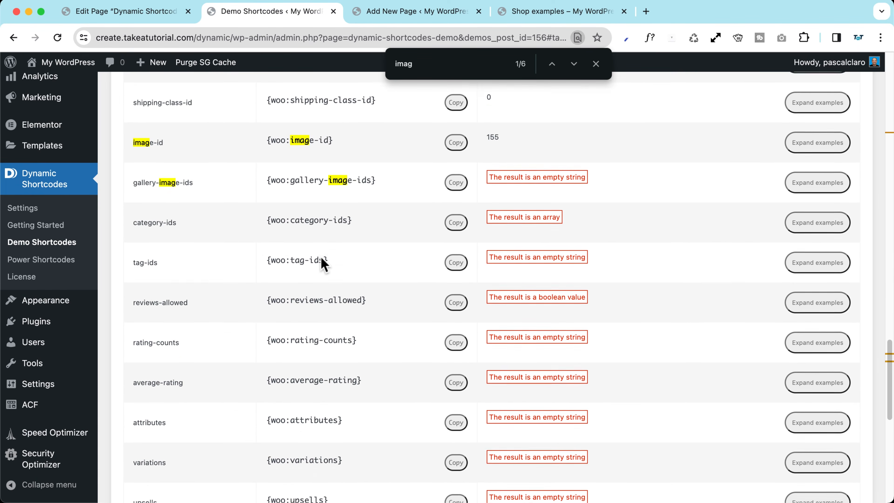
scroll(321, 258, "up", 15)
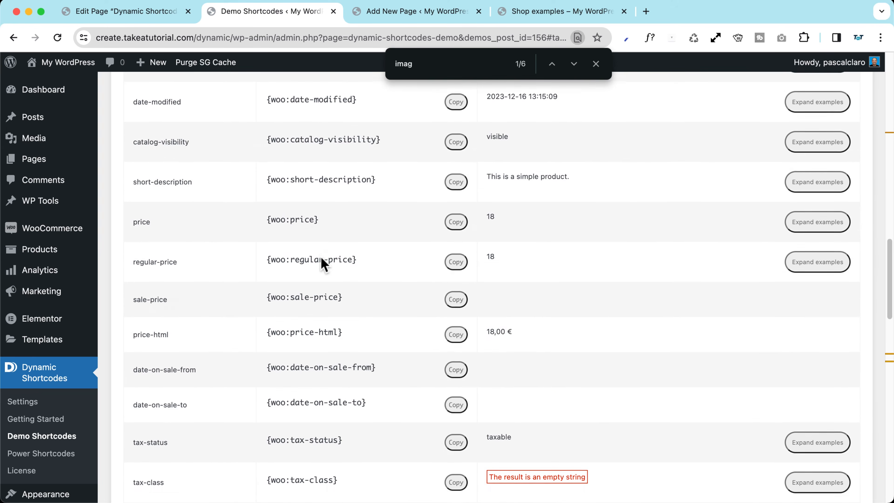
scroll(321, 258, "down", 2)
left_click_drag(269, 249, 336, 251)
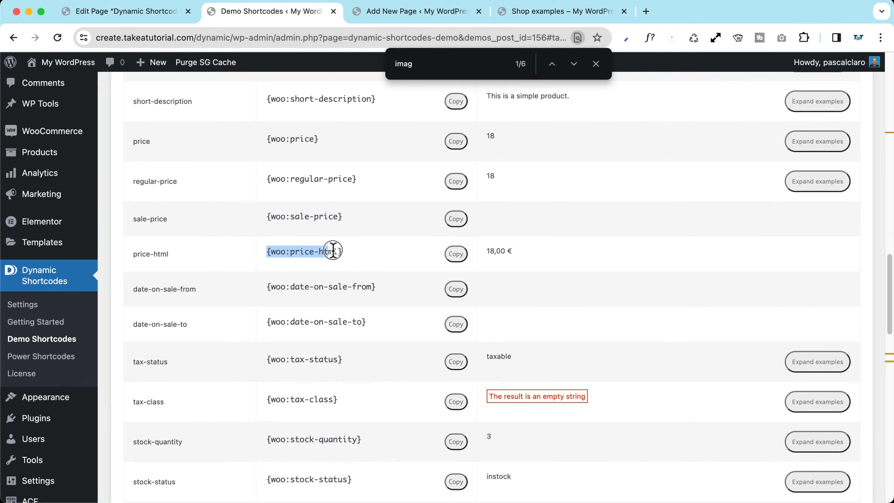
left_click_drag(485, 251, 516, 251)
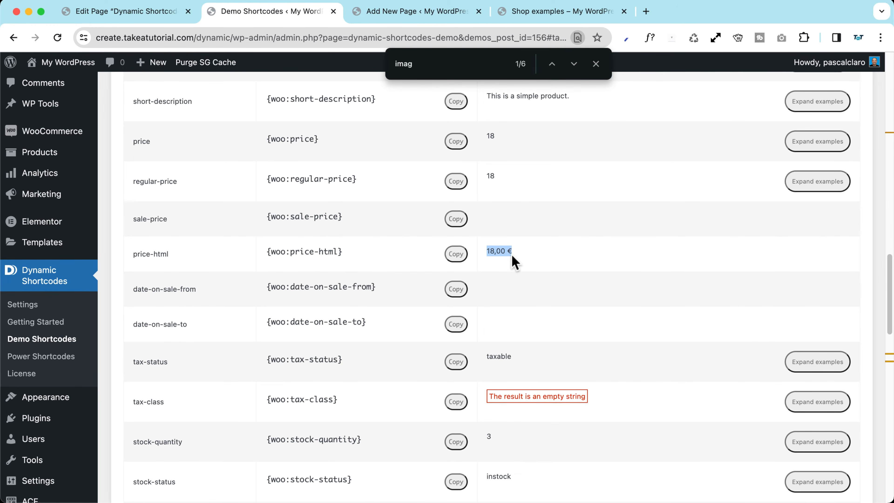
left_click(458, 255)
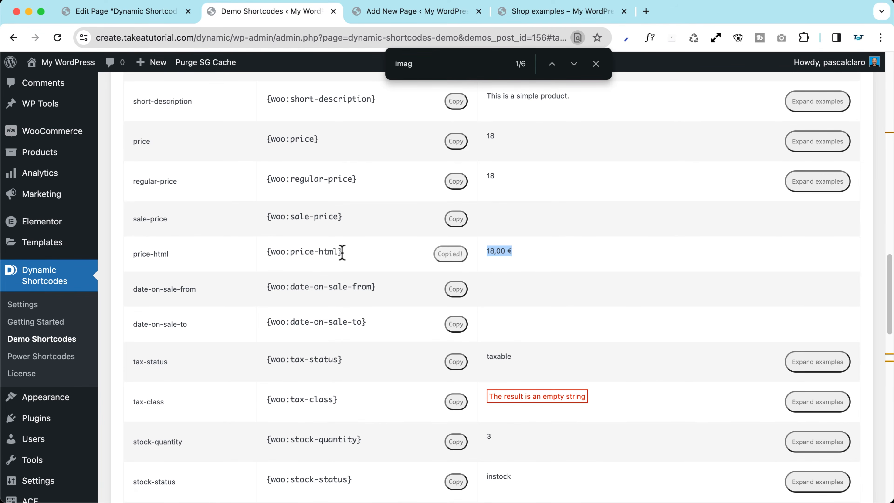
- Paste {woo:price-html} into the empty Paragraph block under the card image on the Shop examples page and center it
left_click(414, 20)
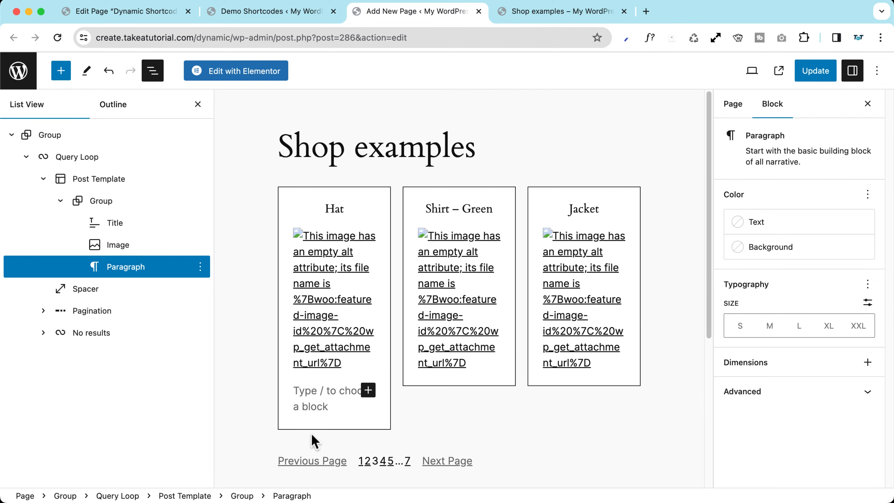
key("super+v")
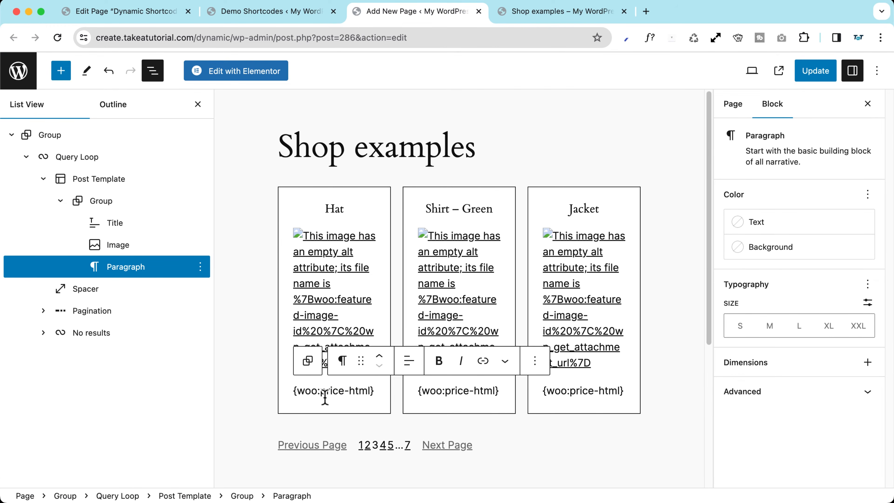
left_click(409, 360)
left_click(436, 420)
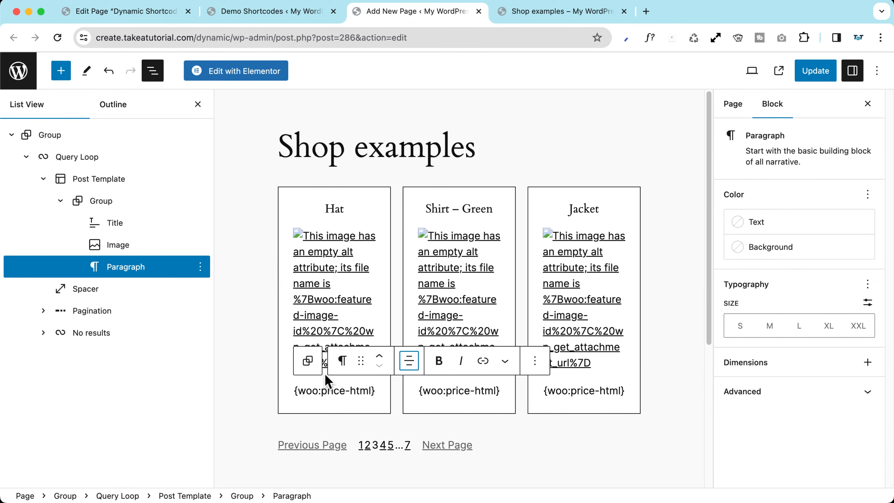
- Make the price shortcode text bold, enlarge it to the Large preset, and switch its font size to a custom rem value
triple_click(326, 391)
key("super+b")
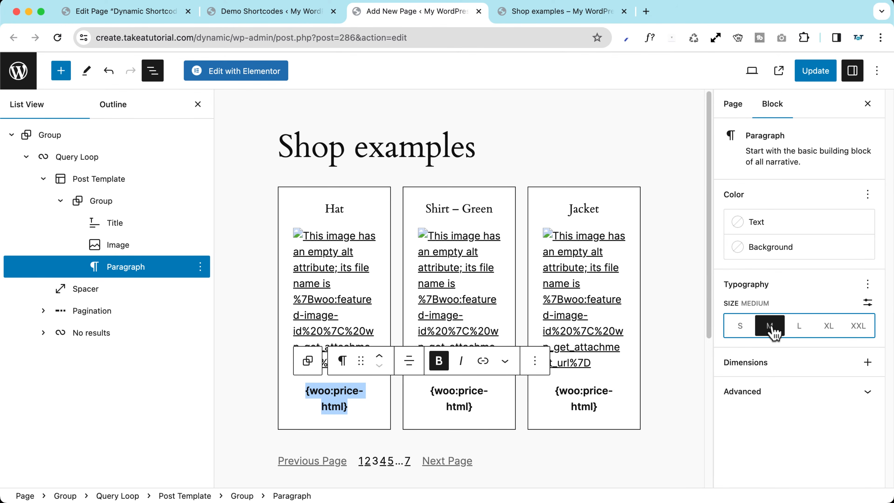
left_click(799, 330)
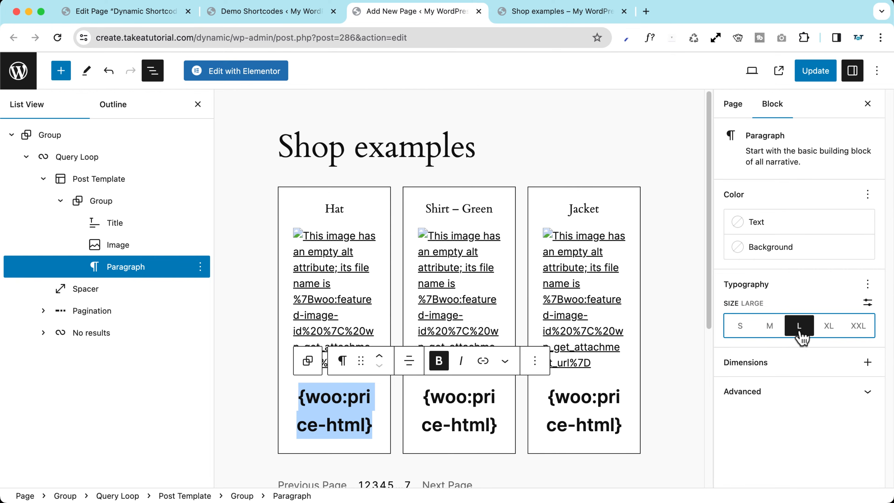
left_click(868, 302)
left_click(750, 324)
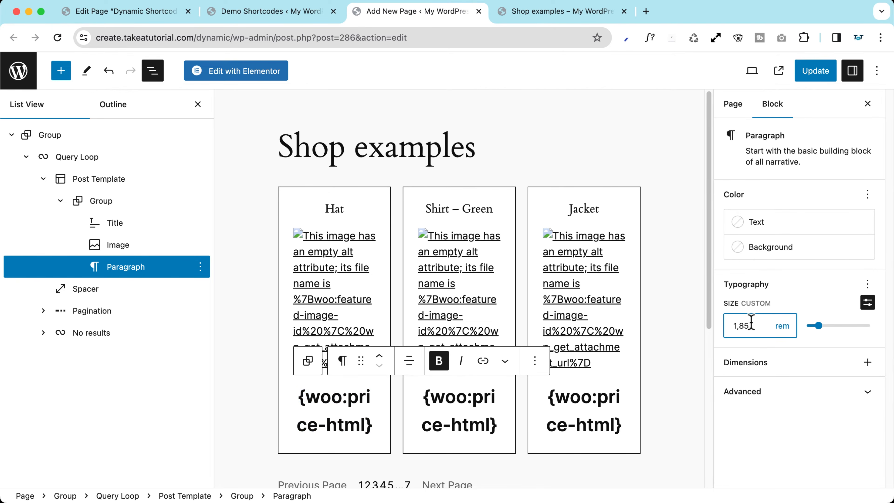
- Update the Shop examples page and reload its live version to check the prices in the product cards
left_click(815, 70)
left_click(528, 13)
left_click(57, 37)
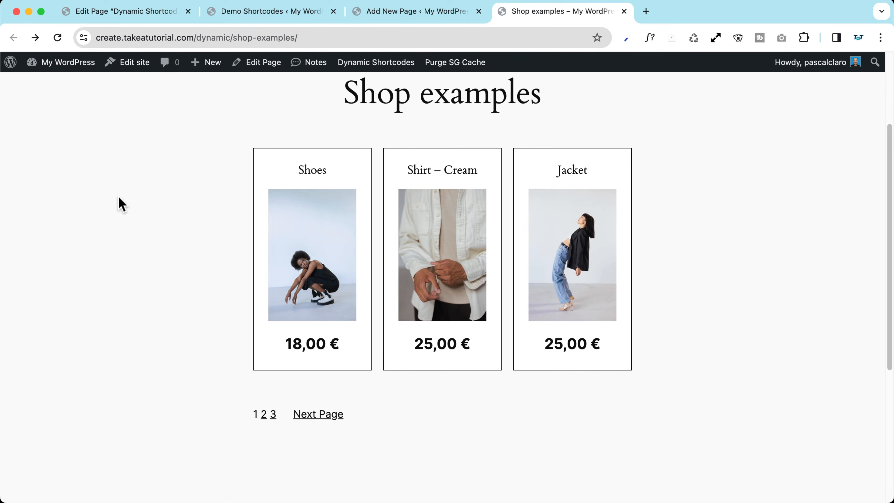
- Open the Shoes product page and examine the Total sales line under its title
left_click(308, 258)
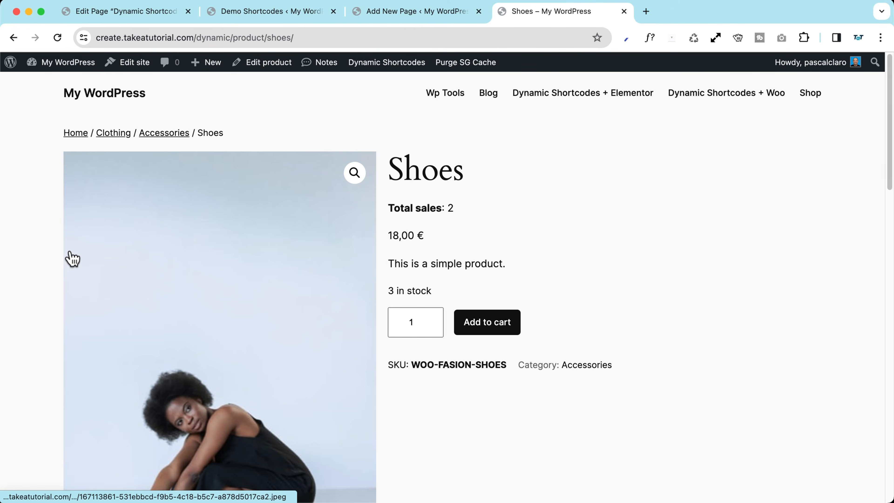
left_click_drag(392, 212, 473, 211)
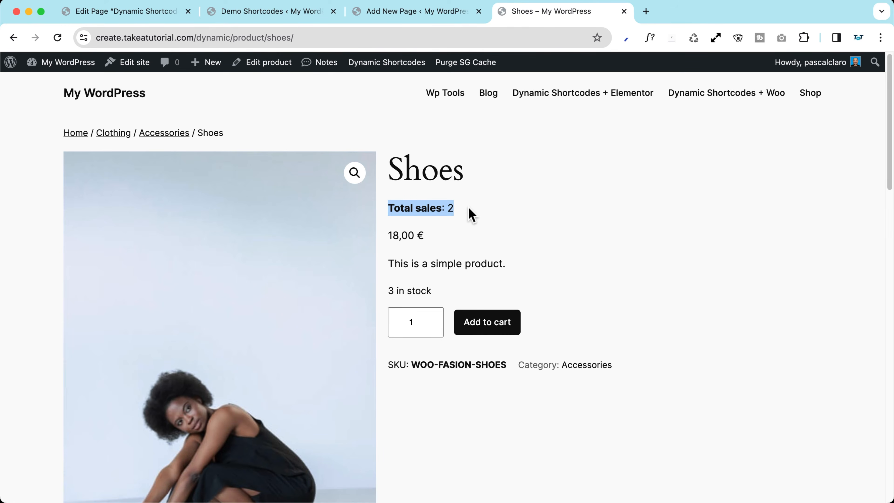
left_click(472, 214)
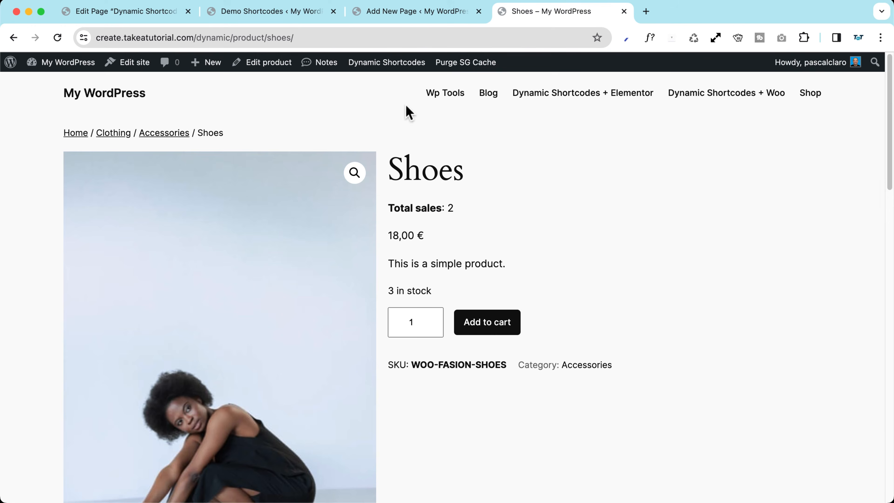
- Open the Dynamic Shortcodes + Woo page and examine the total sales boxes under the Shop Grid Example 1 products
left_click(701, 94)
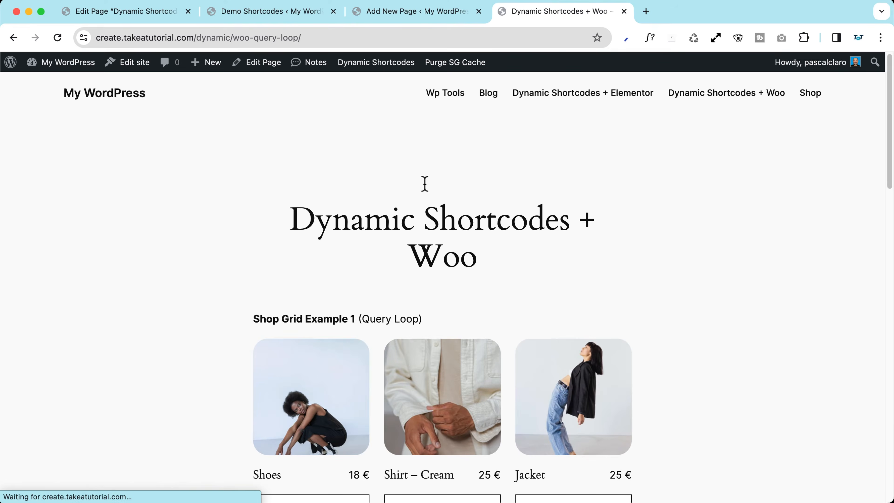
scroll(232, 264, "down", 3)
scroll(268, 370, "down", 2)
left_click_drag(261, 337, 336, 335)
left_click(422, 338)
left_click_drag(421, 337, 466, 336)
left_click_drag(521, 338, 570, 335)
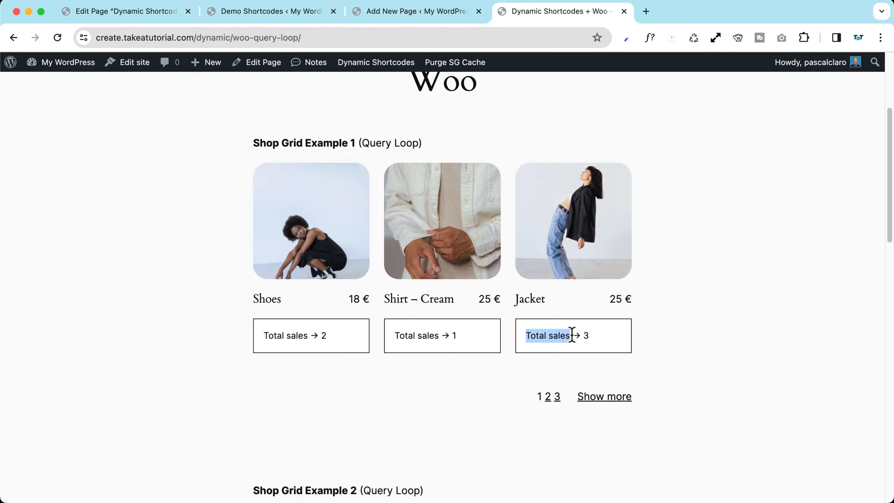
- Open the Jacket product page and examine the Total sales line under its title
left_click(576, 243)
left_click_drag(475, 212, 386, 207)
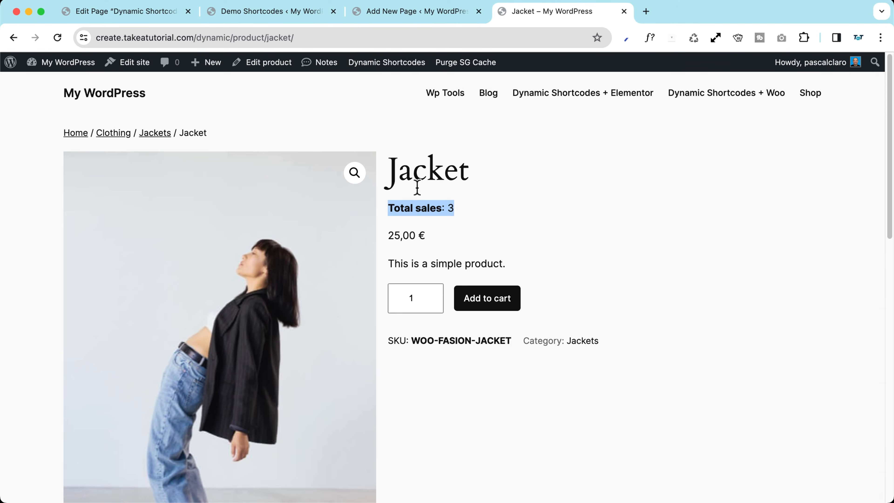
left_click(459, 208)
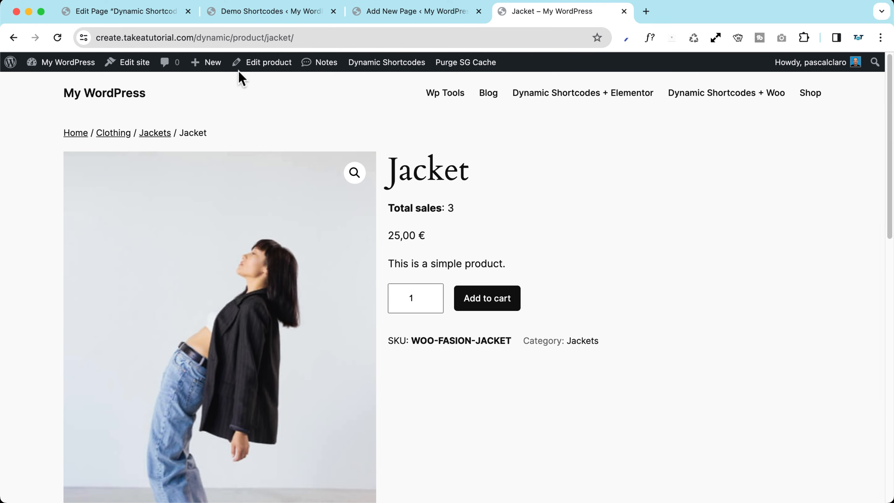
- Open the Single Product template in the site editor and inspect the Total sales paragraph's shortcode
left_click(129, 63)
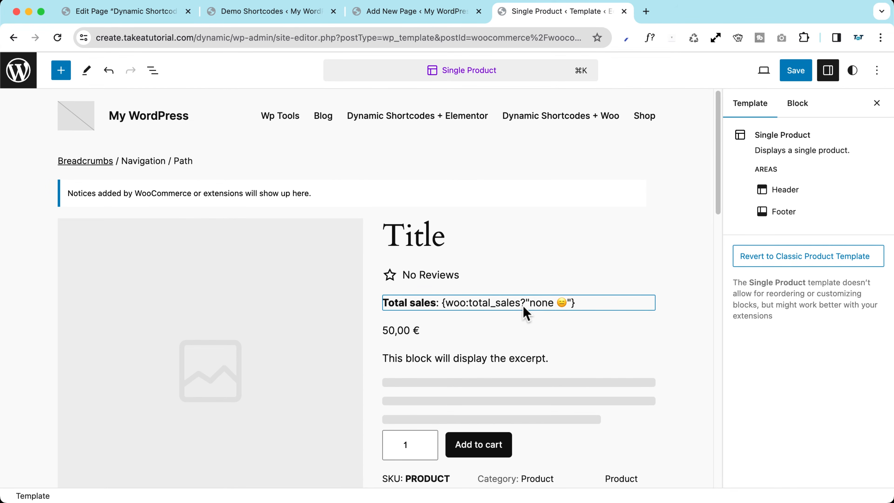
scroll(547, 304, "up", 5)
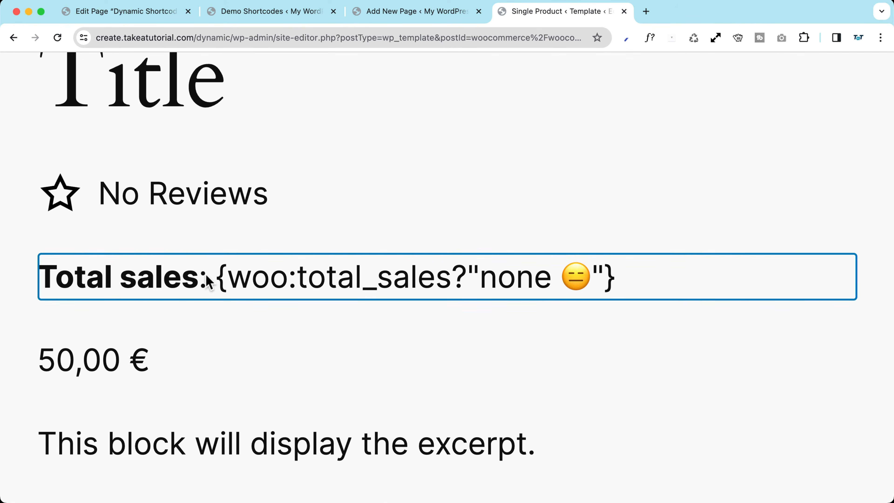
- Locate the total_sales entry in the woo demo shortcodes and copy the {woo:total_sales} shortcode
key("super+2")
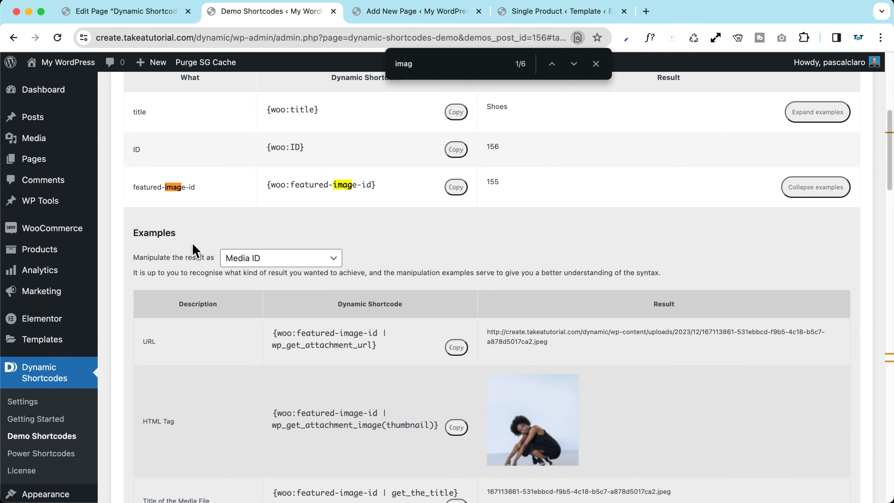
scroll(140, 148, "up", 10)
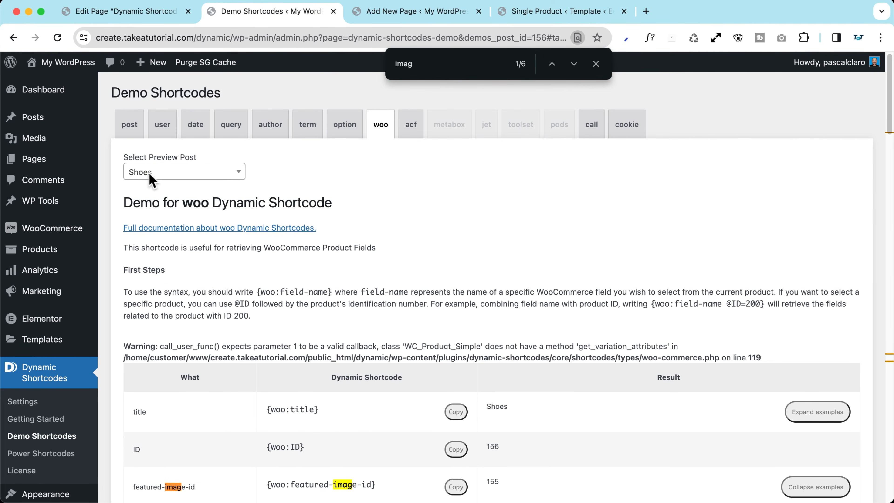
left_click(156, 172)
left_click(373, 173)
scroll(319, 250, "down", 10)
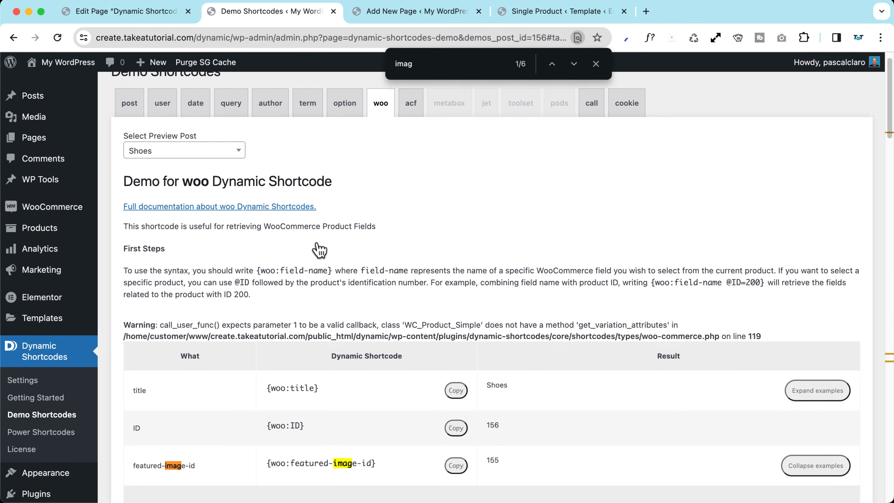
scroll(320, 248, "down", 15)
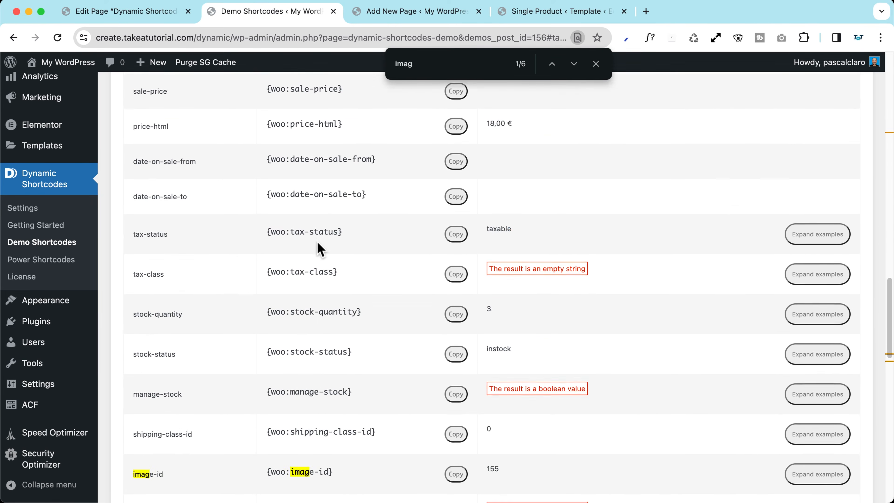
scroll(319, 249, "down", 15)
left_click(306, 219)
key("super+c")
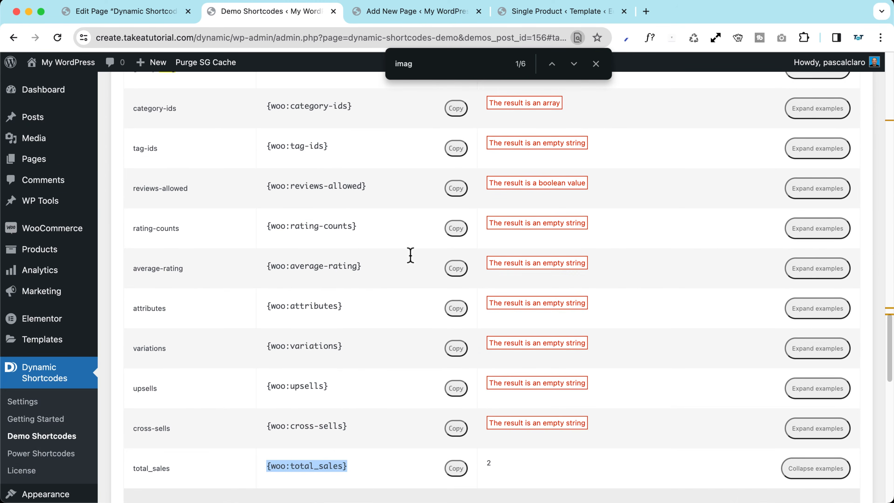
scroll(419, 269, "down", 4)
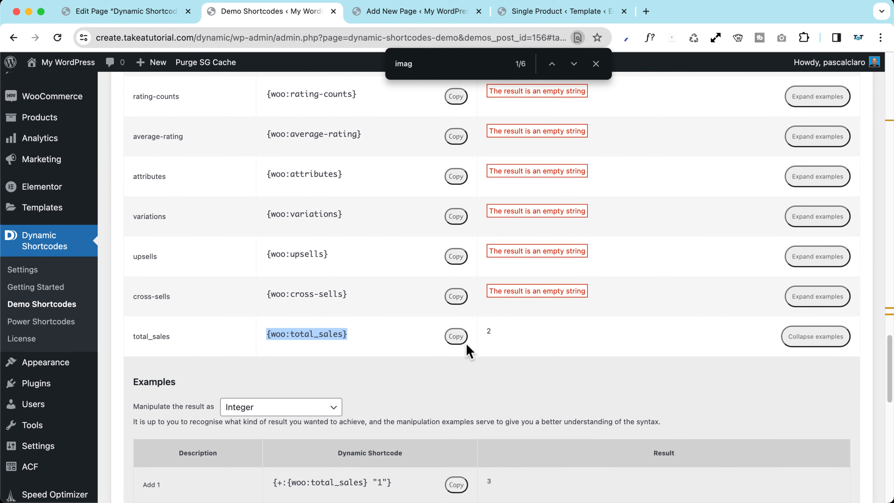
- Return to the Single Product template and delete all text from the Total sales paragraph, leaving the block empty
left_click(412, 11)
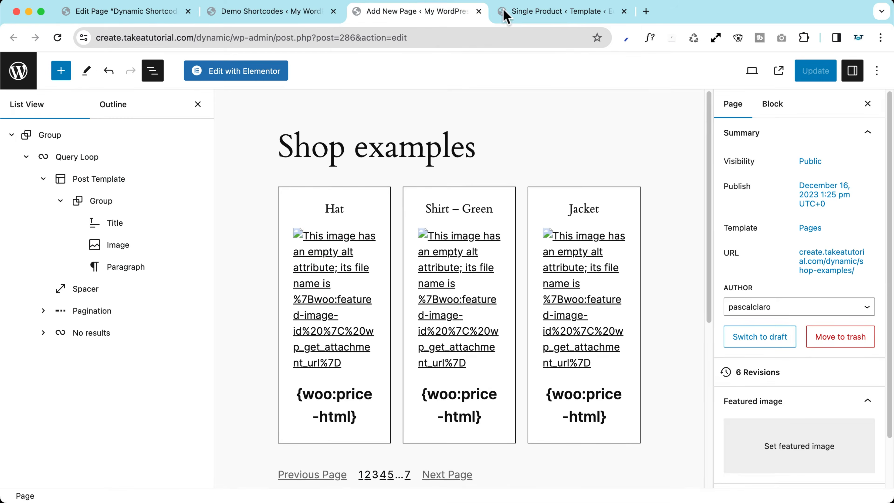
left_click(566, 12)
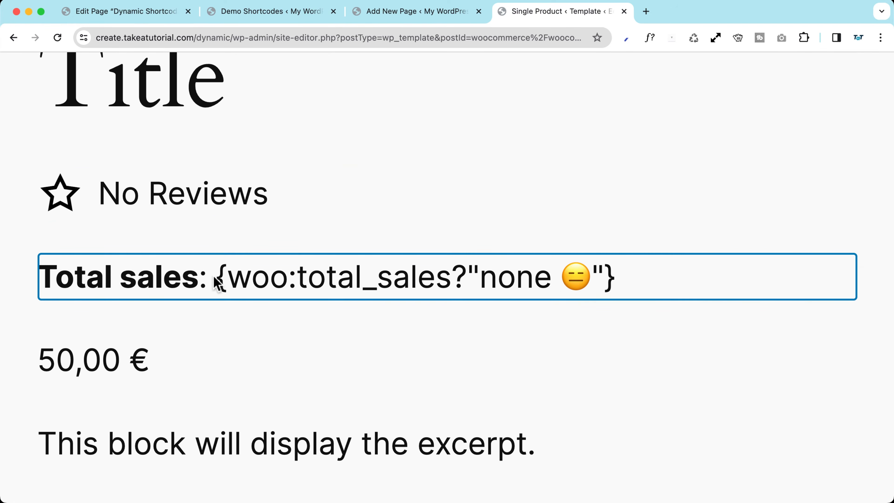
left_click(221, 282)
left_click_drag(218, 278, 621, 281)
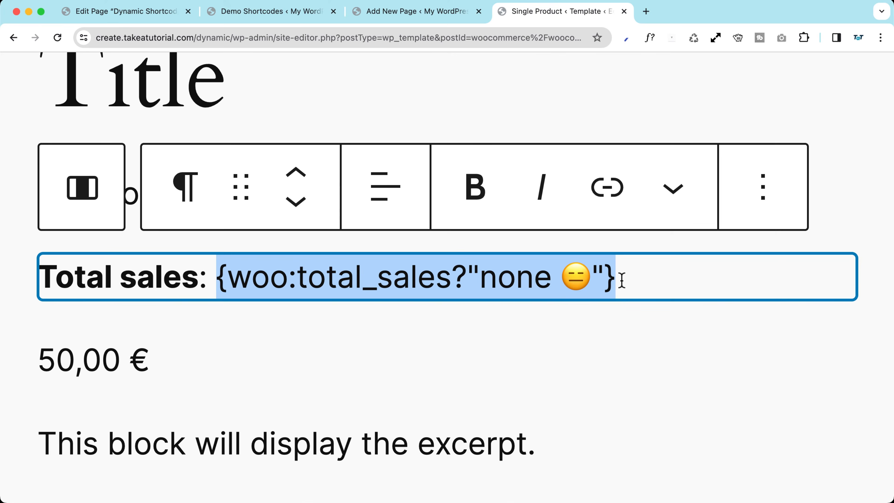
key("BackSpace")
key("BackSpace")
key("BackSpace")
key("BackSpace")
key("BackSpace")
key("BackSpace")
key("BackSpace")
key("BackSpace")
key("BackSpace")
key("BackSpace")
key("BackSpace")
key("BackSpace")
key("BackSpace")
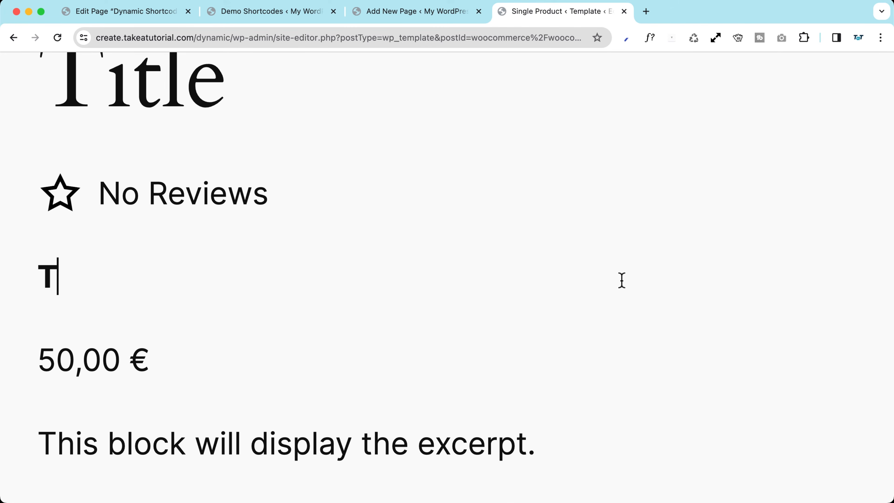
key("BackSpace")
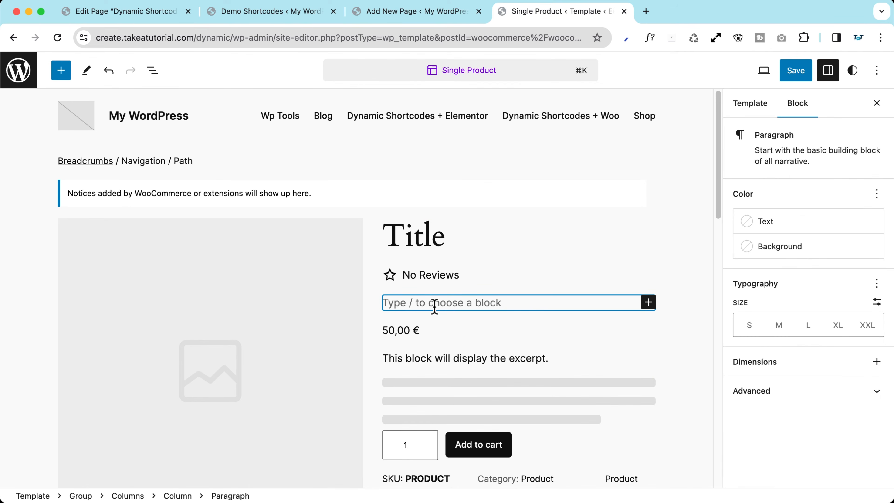
- Fill the empty paragraph with "Total sales for this product:" followed by the copied {woo:total_sales} shortcode
type("Total sales for this product:")
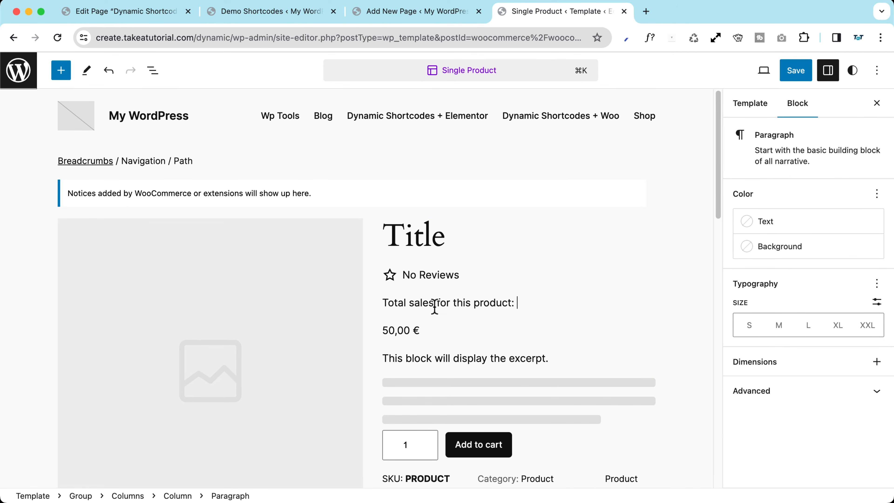
key("super+v")
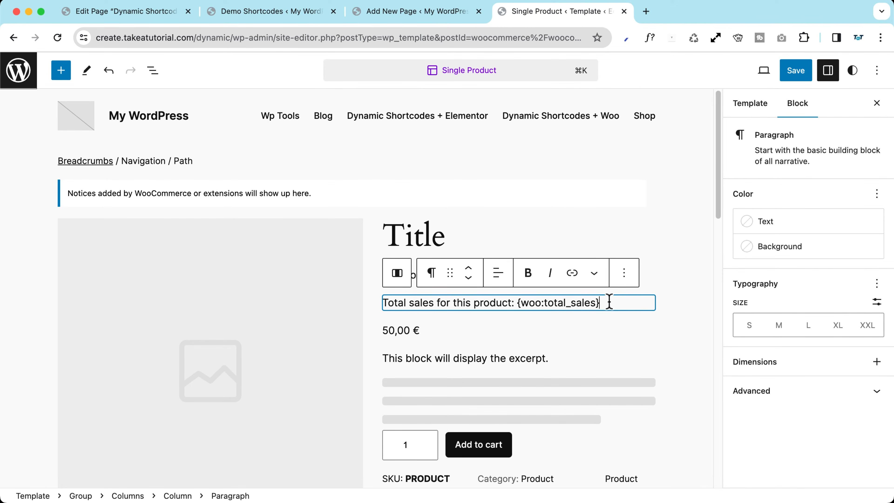
- Add the fallback ?"None 😑, be the first buyer!" inside the total_sales shortcode and save the template
key("Left")
scroll(598, 304, "up", 5)
scroll(659, 279, "right", 4)
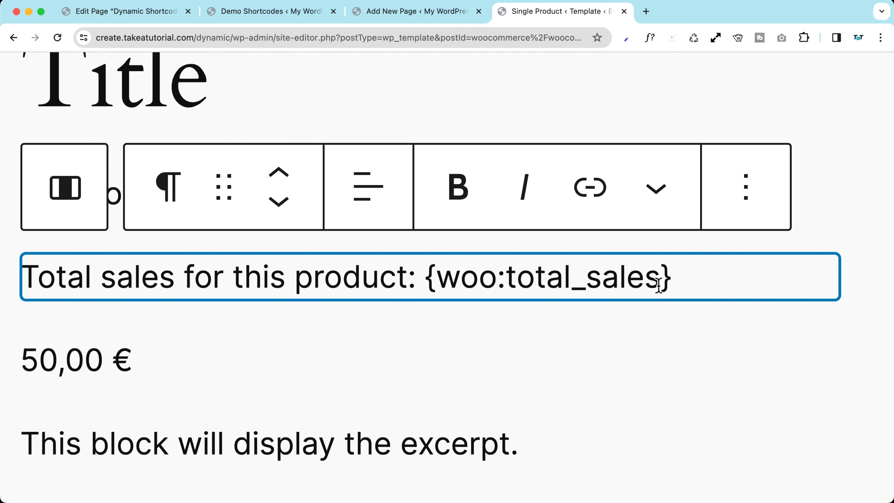
type("?\" \"")
key("Left")
key("Left")
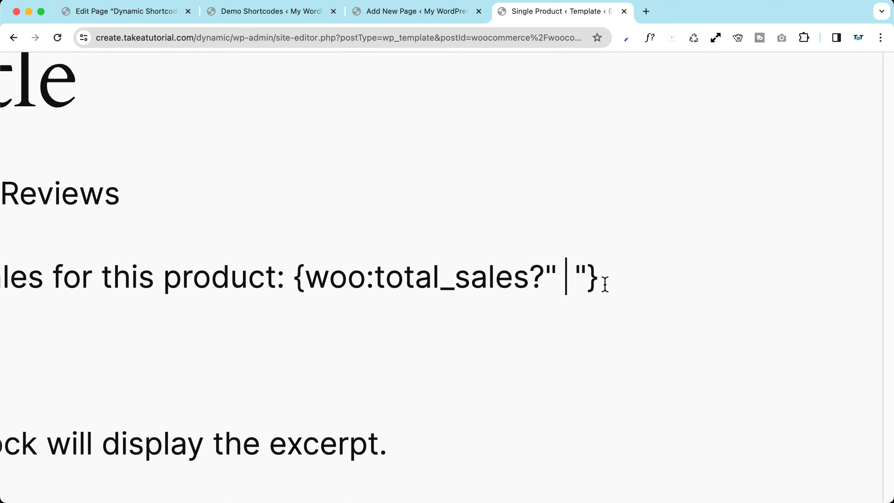
key("BackSpace")
type("None")
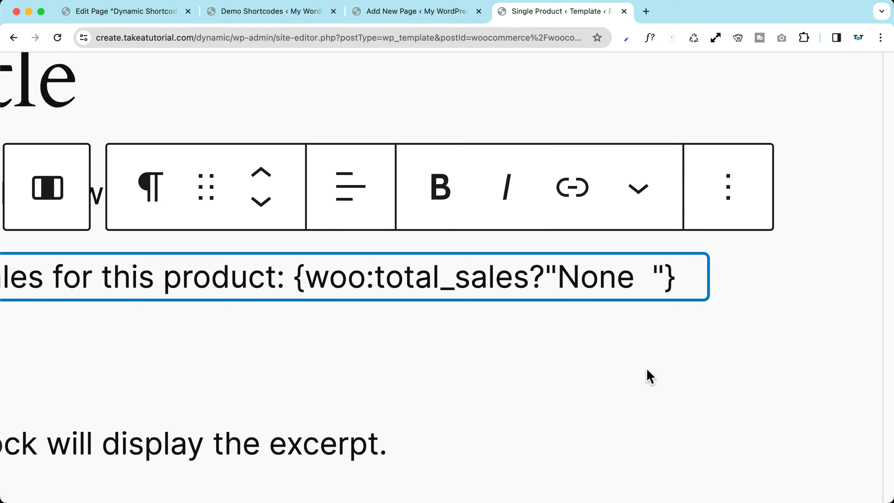
left_click(681, 286)
left_click(683, 273)
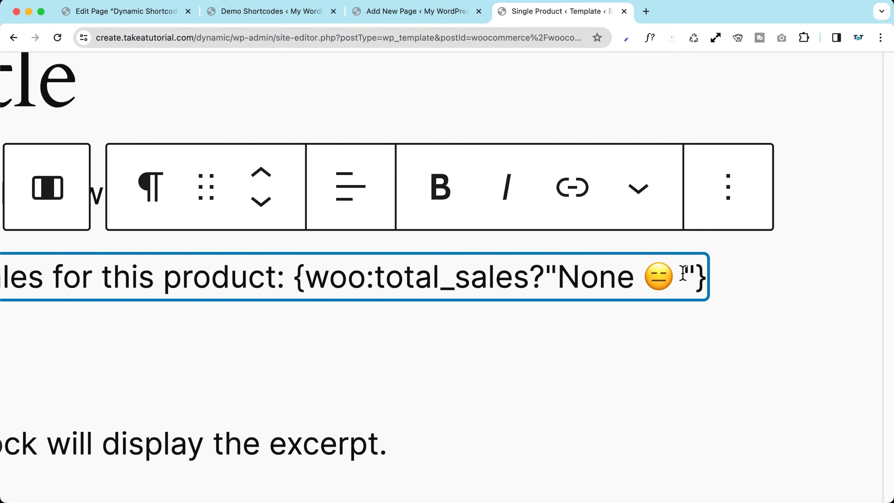
key("BackSpace")
type(", be the first buyer!")
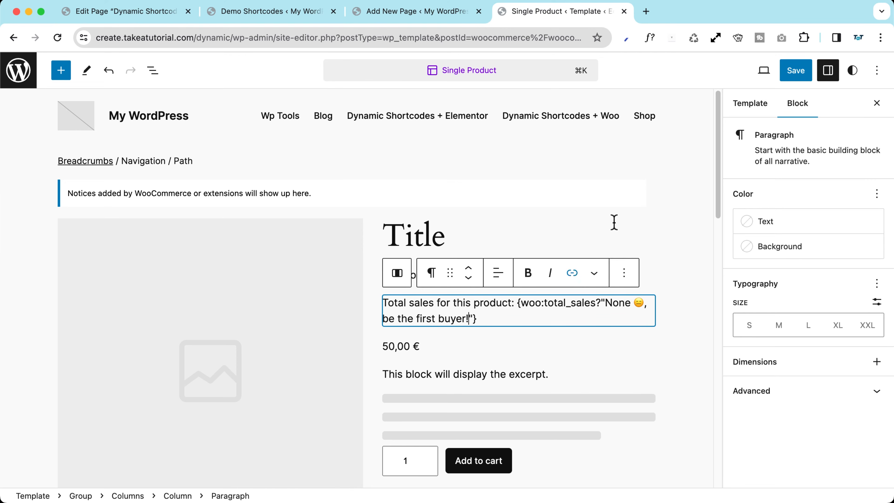
left_click(795, 71)
left_click(796, 77)
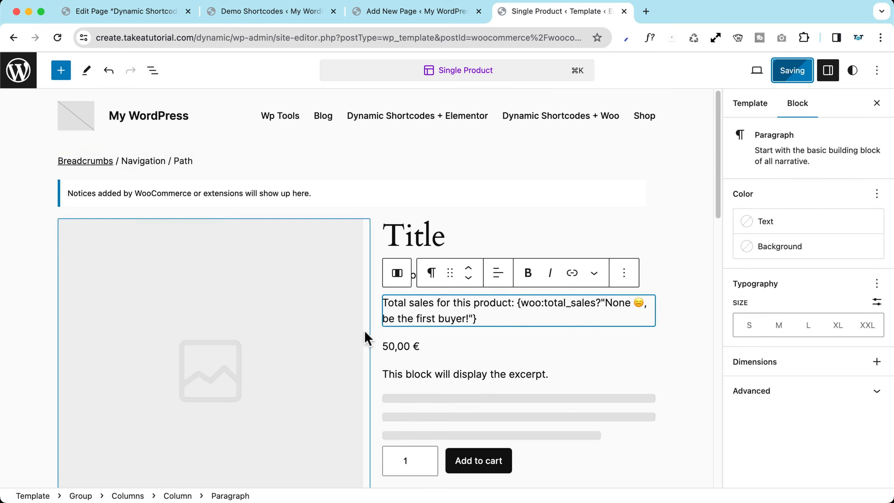
- Make the "Total sales for this product" label bold in the paragraph
left_click_drag(384, 303, 511, 302)
key("super+b")
left_click(482, 318)
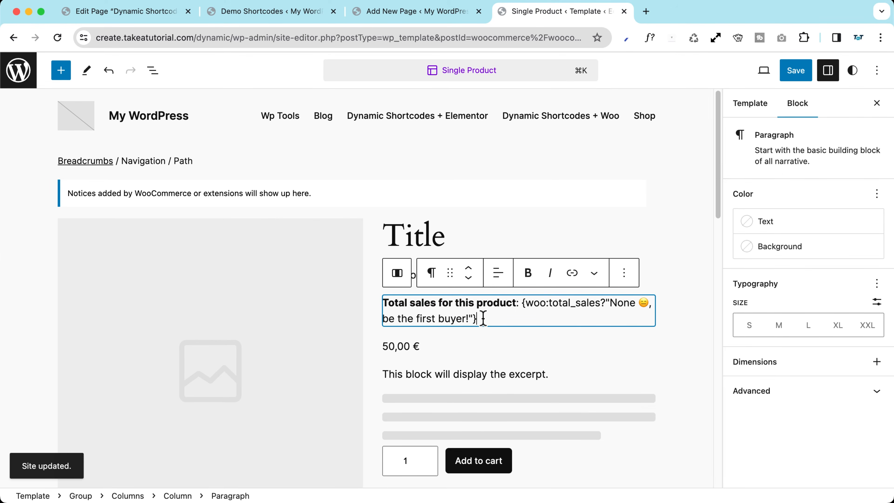
- View the template on the live site and check the total sales line on the Hat and Socks product pages
left_click(763, 70)
left_click(649, 182)
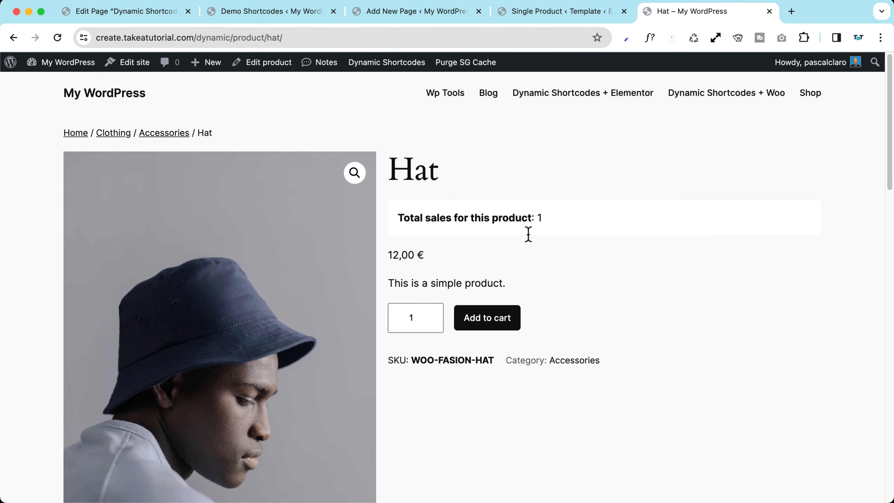
scroll(502, 240, "down", 2)
scroll(501, 240, "down", 15)
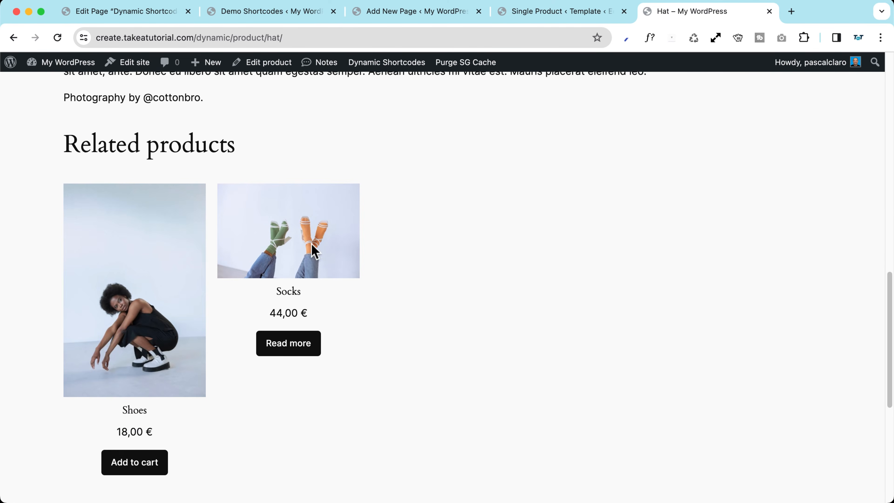
left_click(340, 256)
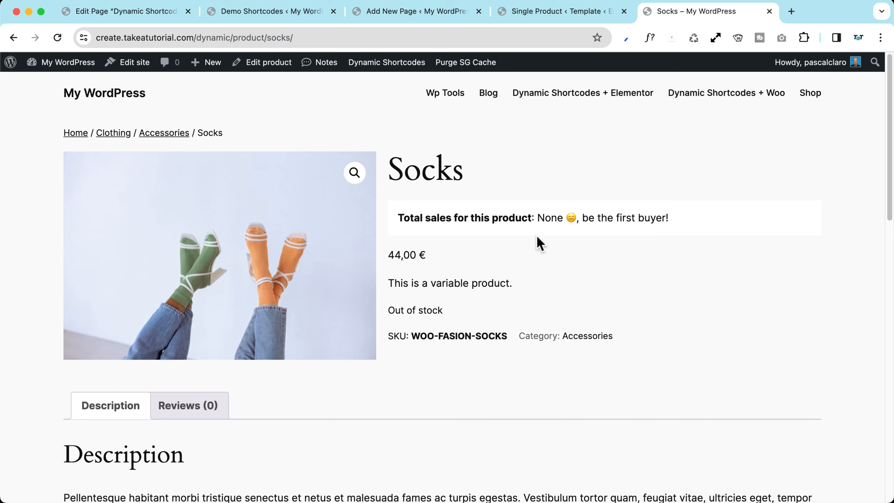
scroll(536, 237, "down", 3)
scroll(521, 232, "up", 3)
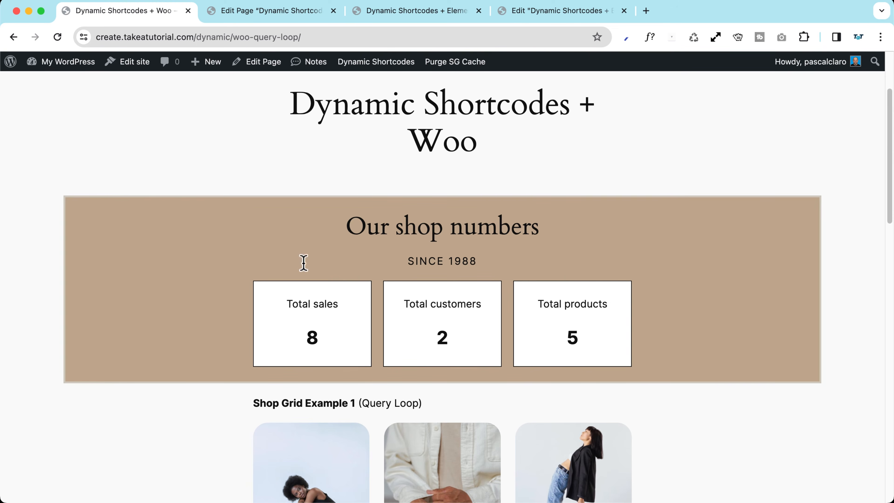
- Review the shop numbers in the Woo page editor and on the Elementor page, then inspect the Products counter's ending number shortcode in Elementor
left_click(287, 14)
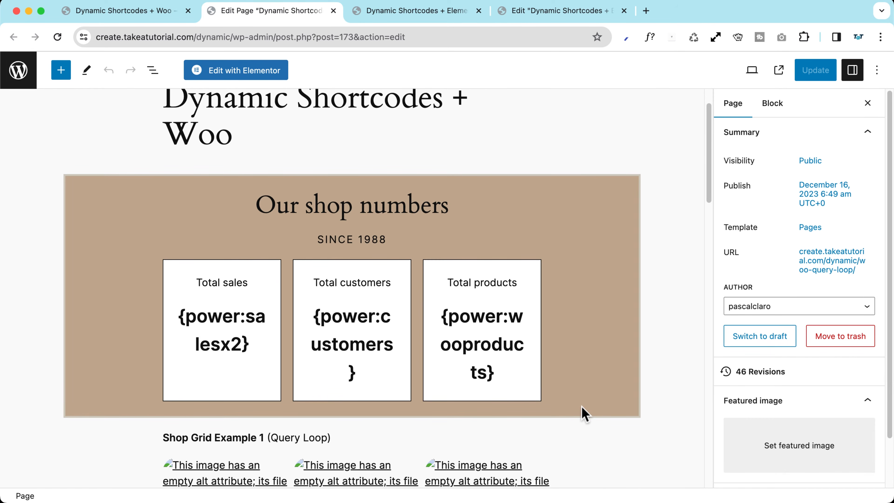
left_click(434, 18)
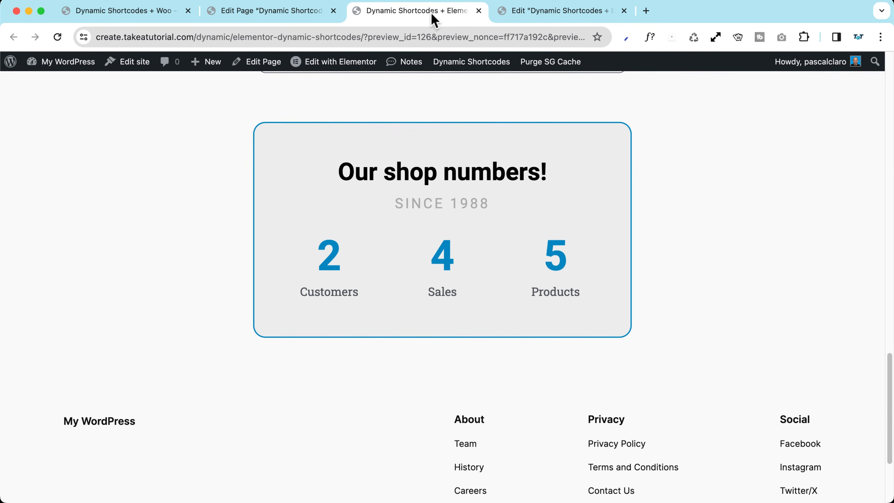
left_click(58, 37)
left_click(584, 15)
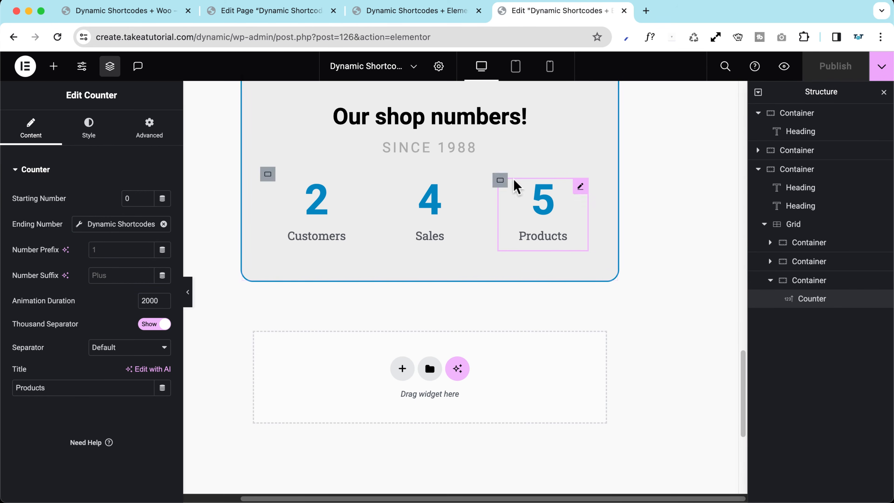
left_click(79, 225)
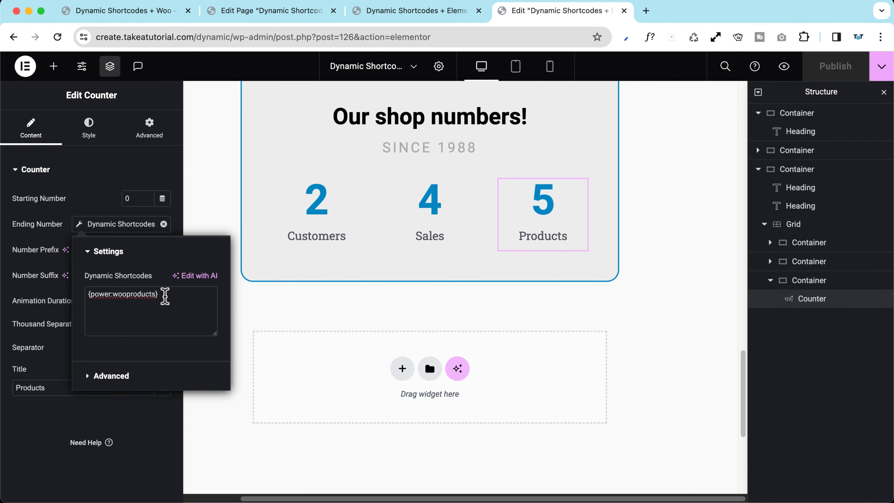
- Open Demo Shortcodes in a new tab from the Elementor page preview and show the query demos
left_click(428, 11)
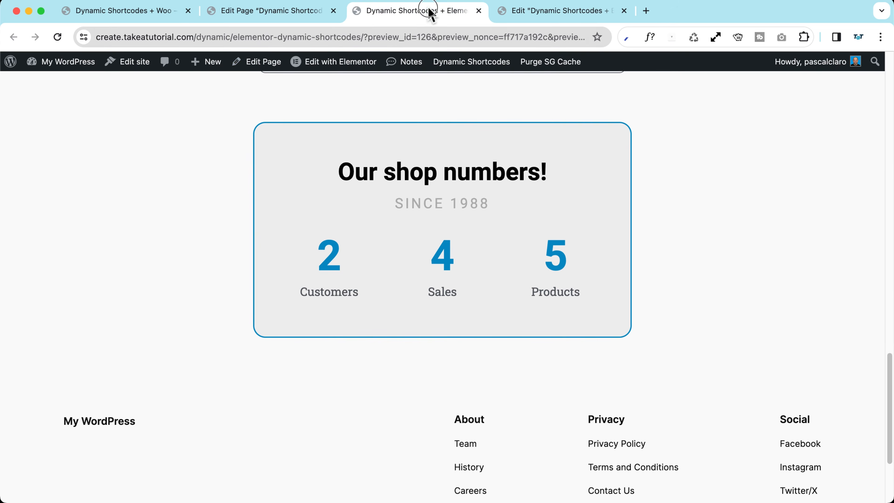
mouse_move(449, 66)
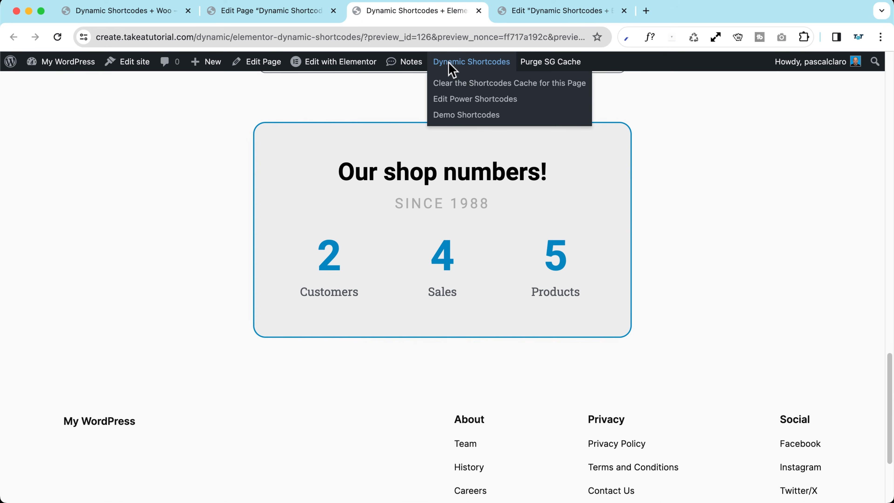
right_click(460, 115)
left_click(494, 122)
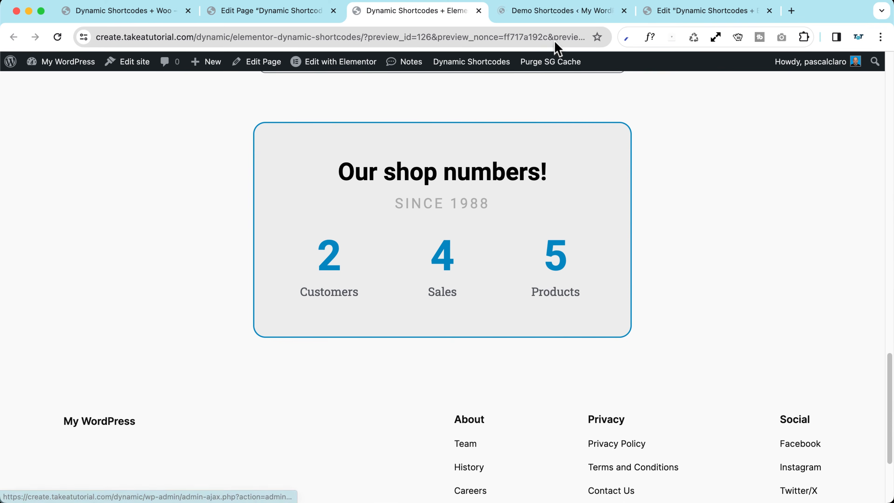
left_click(540, 14)
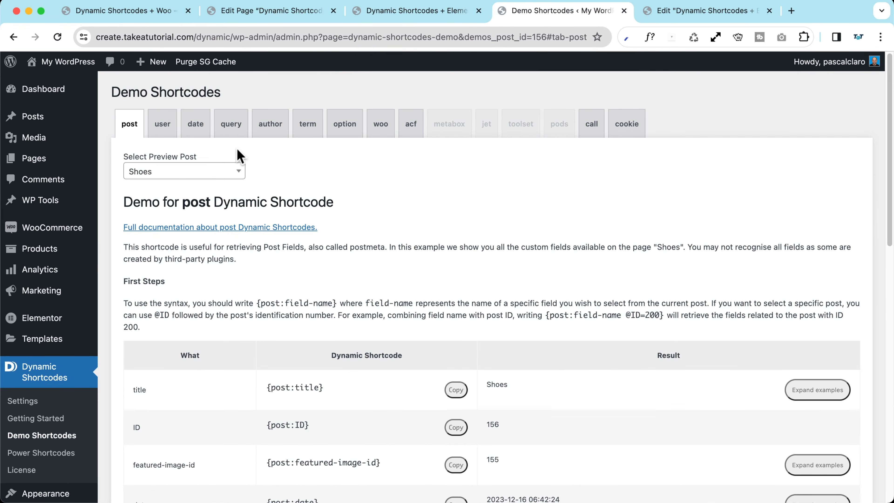
left_click(235, 133)
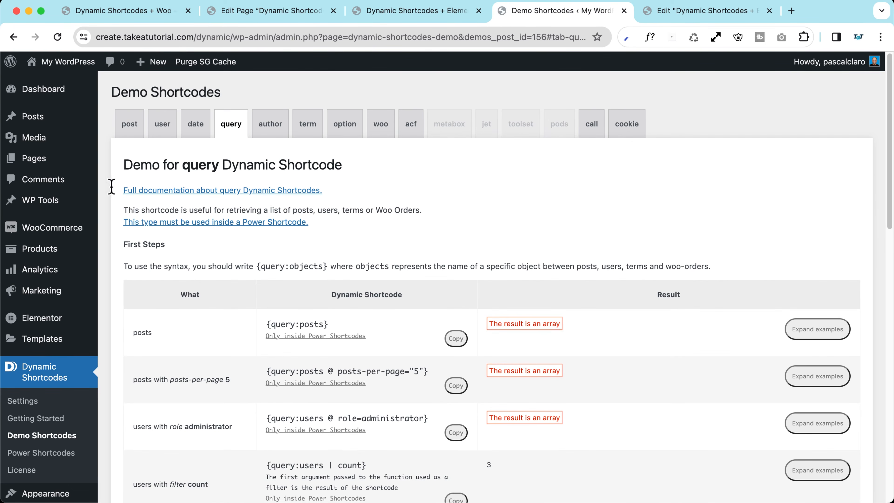
- Open the full query documentation article and find the WooCommerce orders example under "Counting Posts with the Query Dynamic Shortcode"
left_click(179, 192)
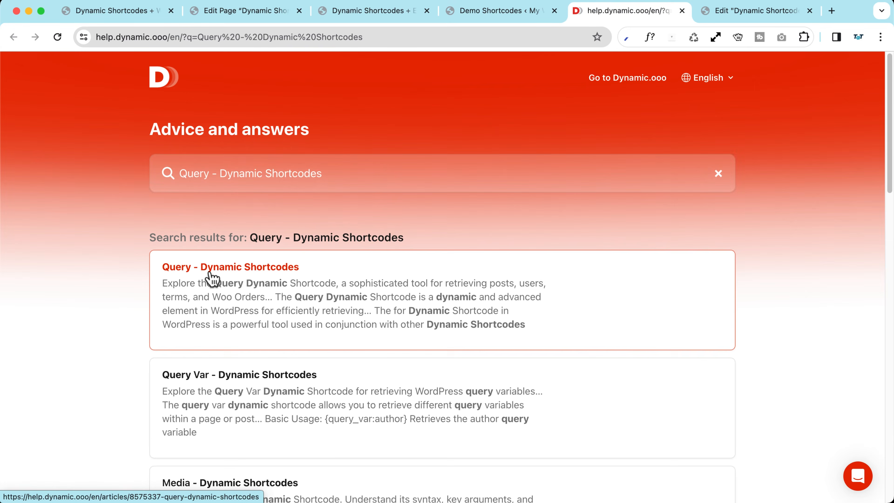
left_click(211, 278)
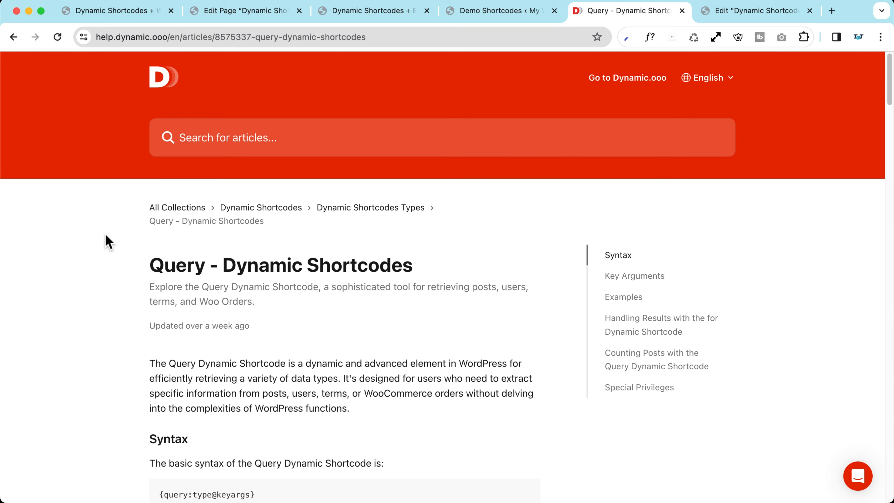
scroll(108, 242, "down", 7)
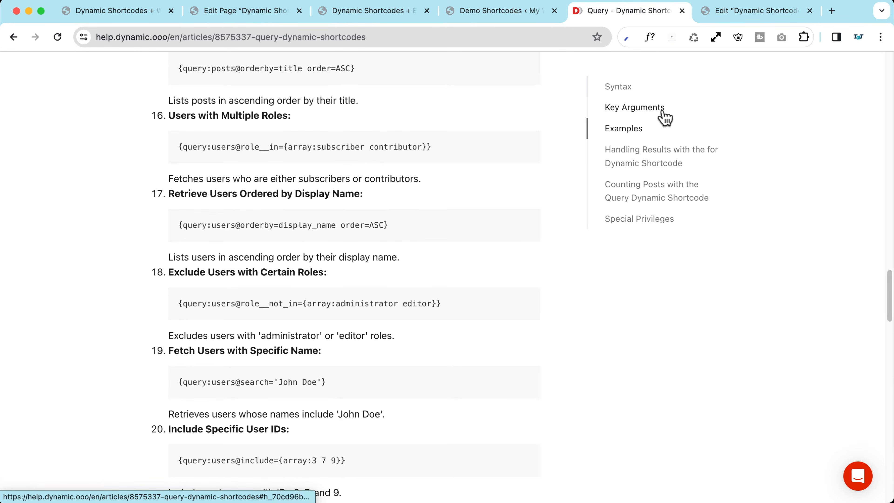
left_click(660, 198)
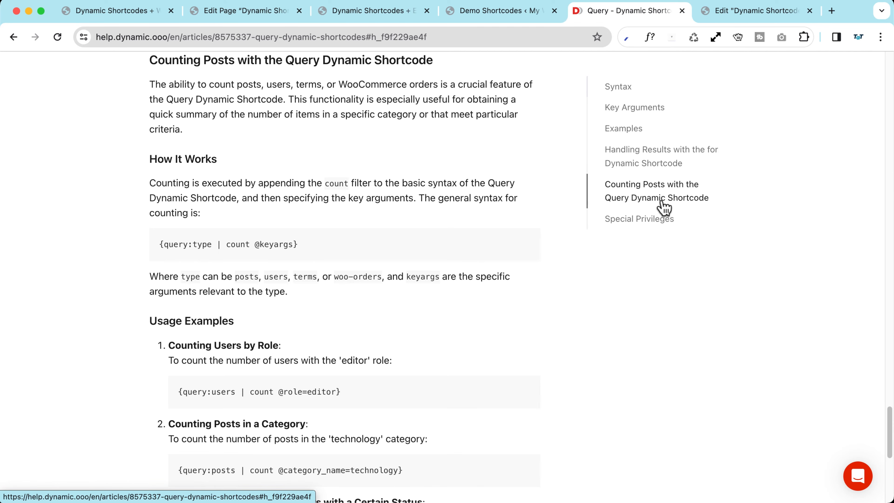
scroll(123, 260, "down", 10)
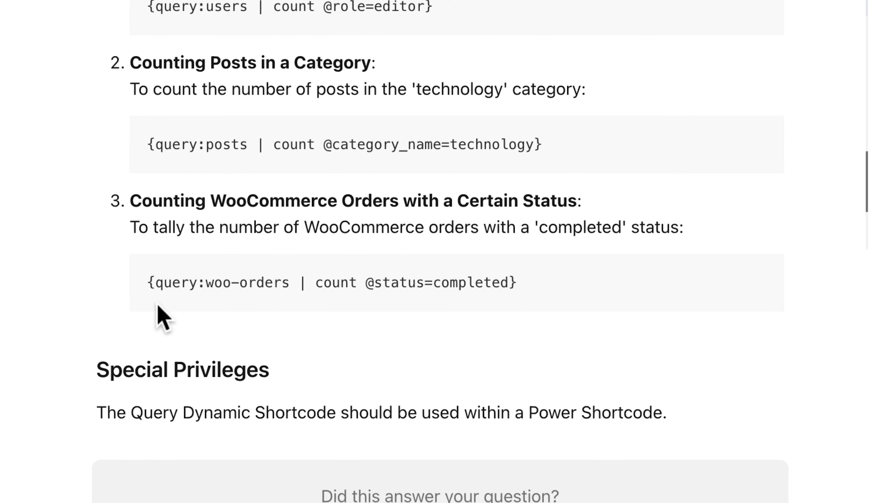
left_click_drag(147, 282, 309, 308)
left_click_drag(524, 284, 125, 274)
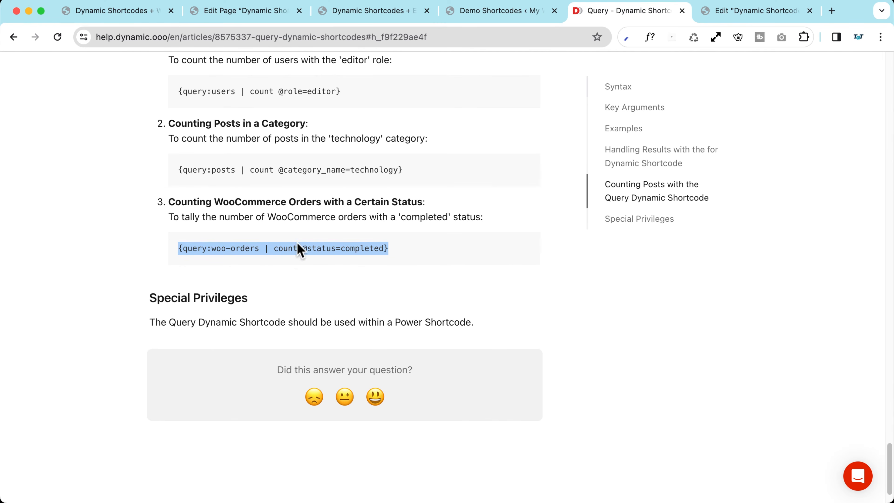
right_click(251, 248)
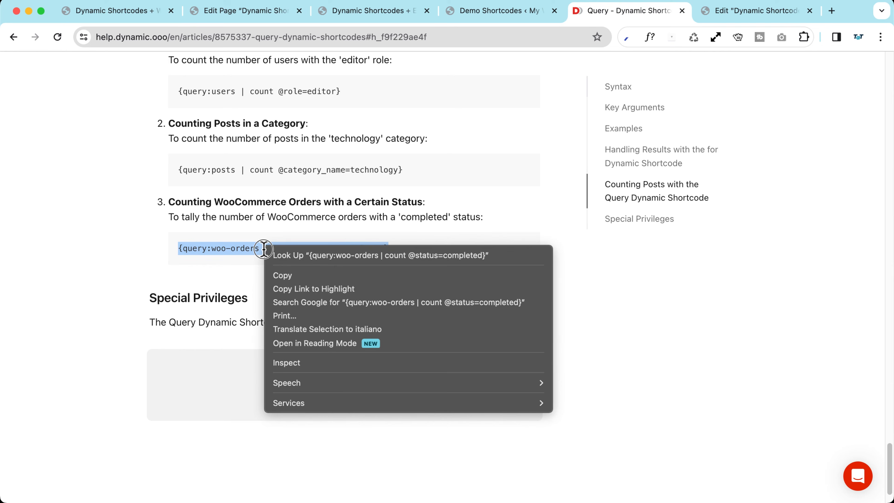
left_click(298, 275)
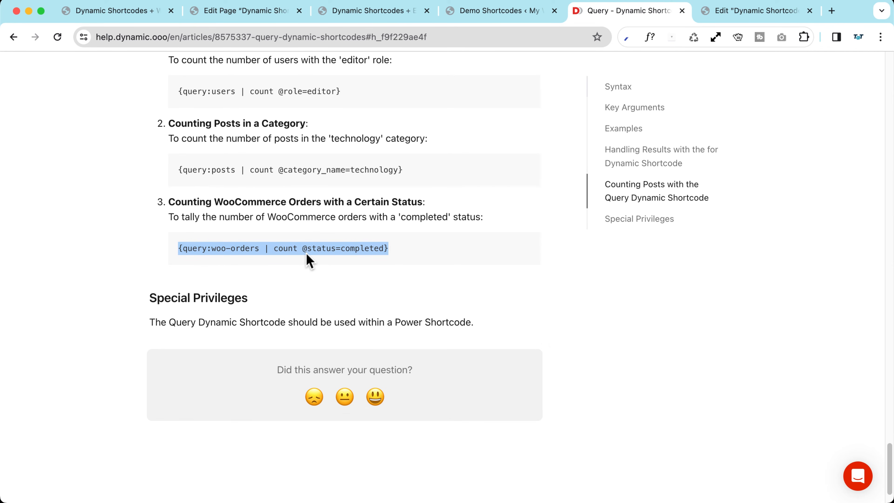
left_click(486, 15)
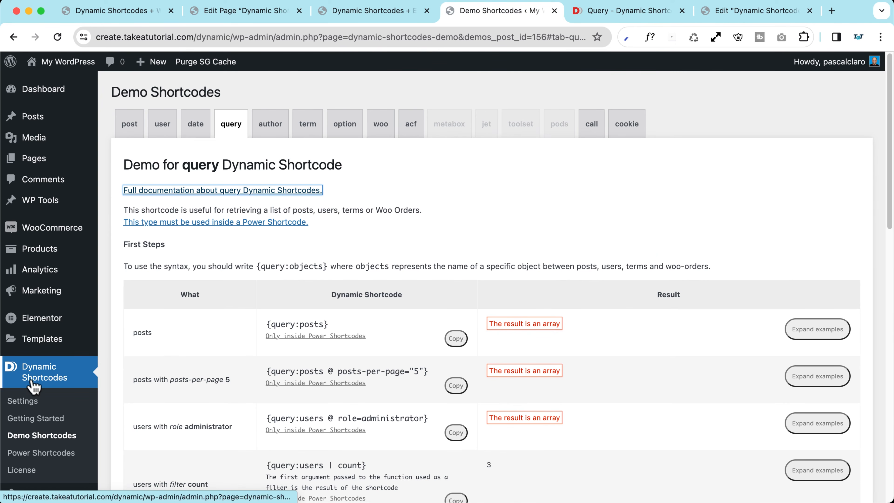
left_click(34, 455)
scroll(369, 234, "down", 10)
left_click(349, 214)
key("cmd+v")
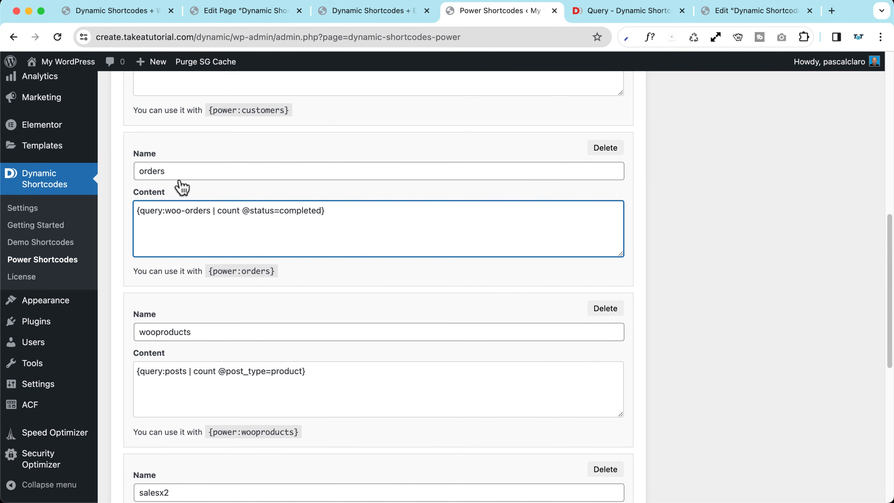
left_click_drag(178, 174, 138, 174)
left_click_drag(138, 213, 325, 212)
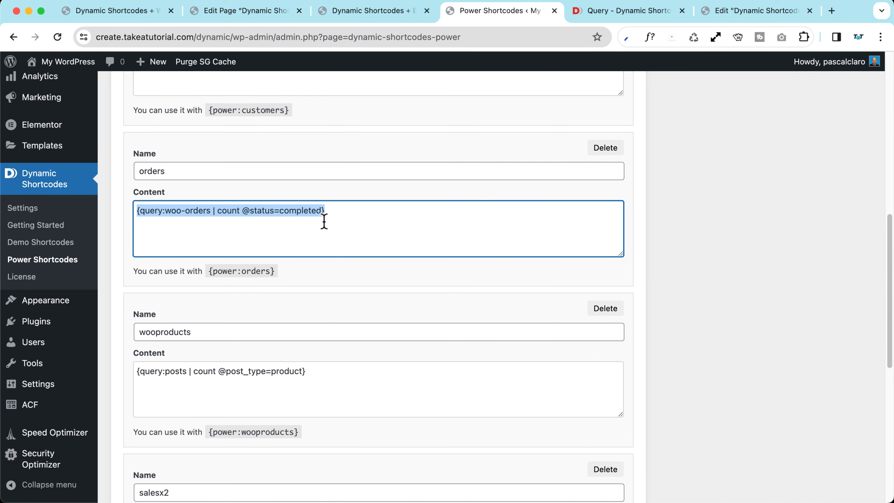
- Copy the {power:orders} shortcode and save the power shortcode changes
scroll(162, 234, "down", 3)
left_click(210, 171)
left_click_drag(210, 171, 278, 170)
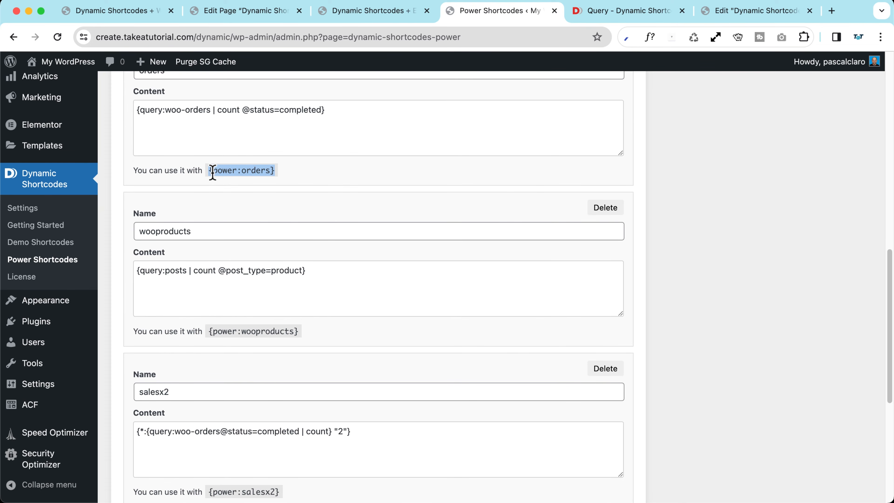
right_click(238, 173)
left_click(264, 200)
scroll(130, 365, "down", 8)
left_click(156, 453)
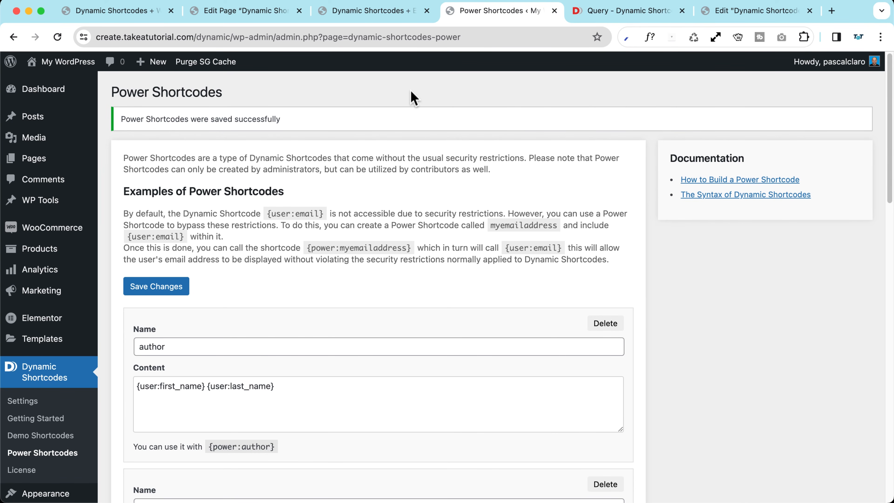
- Edit the Dynamic Shortcodes + Elementor page with Elementor and select the Sales counter under "Our shop numbers!" for editing
left_click(376, 14)
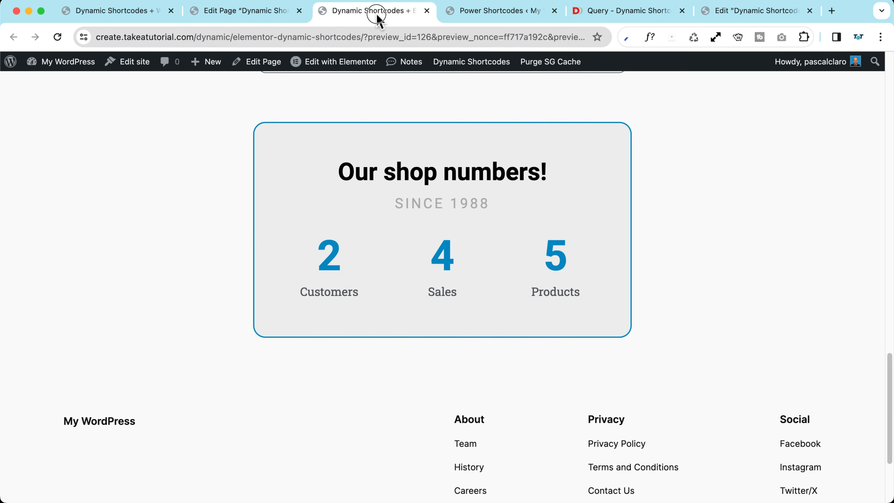
left_click(335, 65)
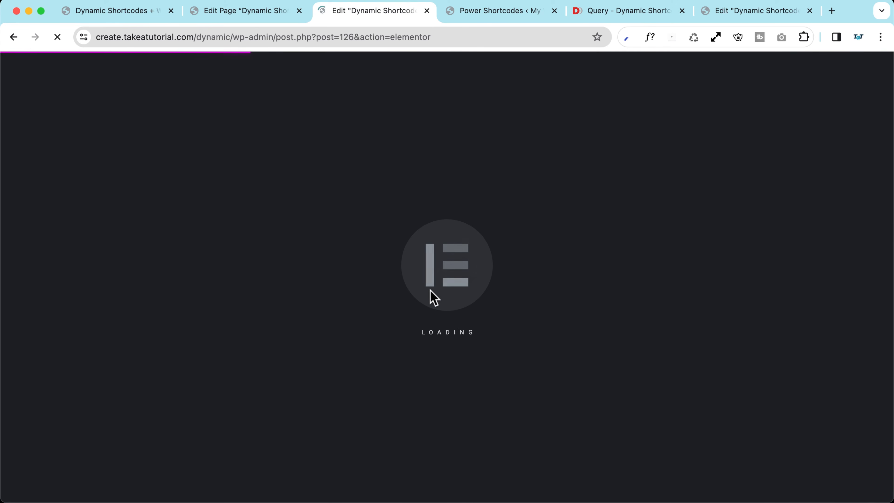
scroll(402, 293, "down", 20)
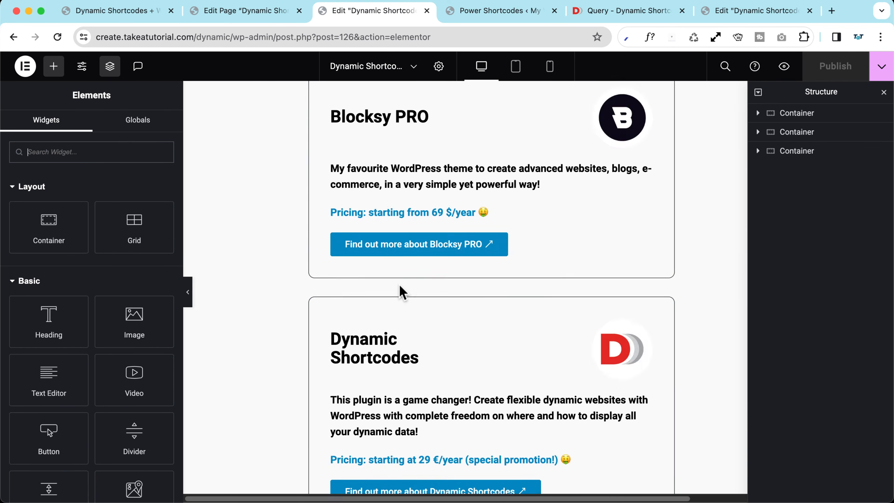
scroll(402, 293, "up", 2)
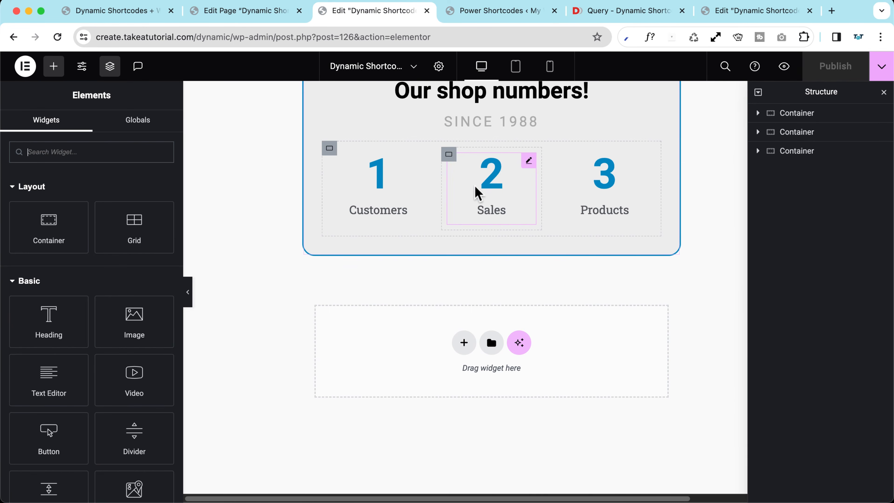
left_click(526, 162)
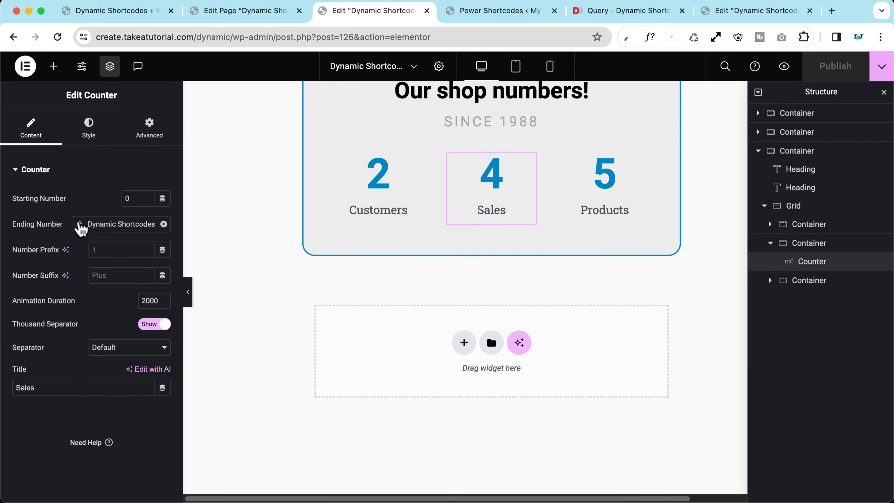
- Replace the Sales counter's ending number with a Dynamic Shortcodes dynamic tag containing {power:orders}
left_click(164, 224)
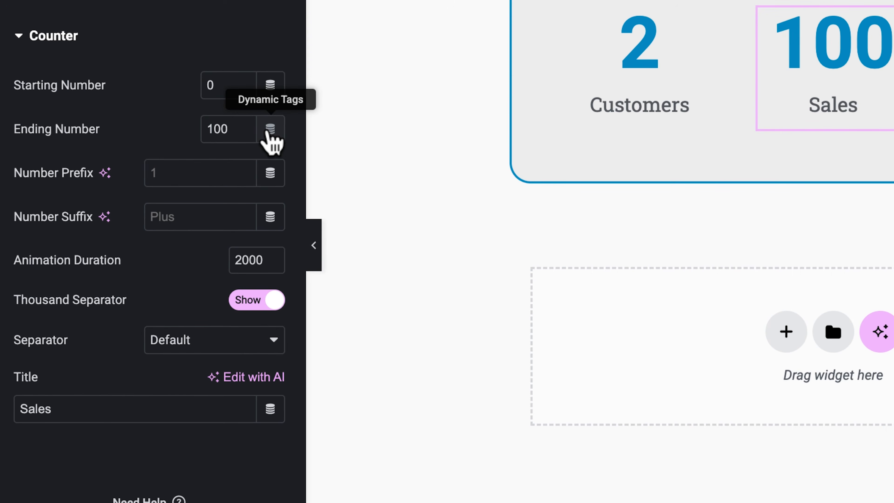
left_click(161, 226)
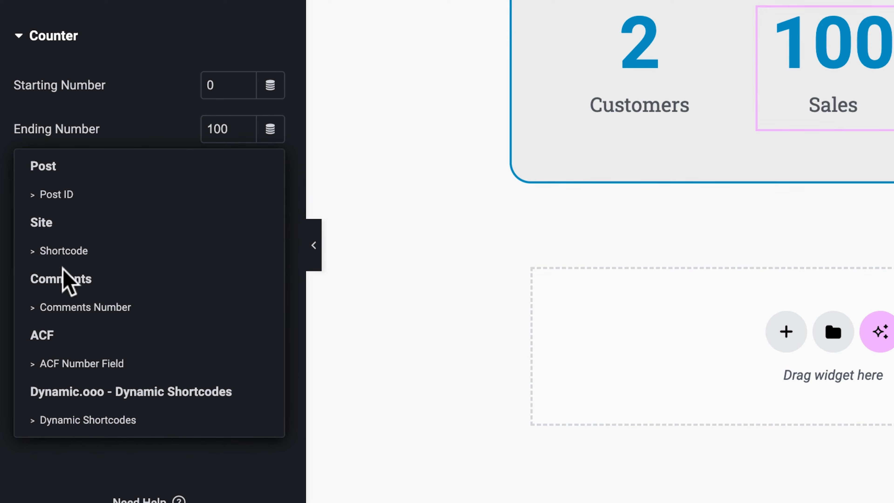
left_click(93, 421)
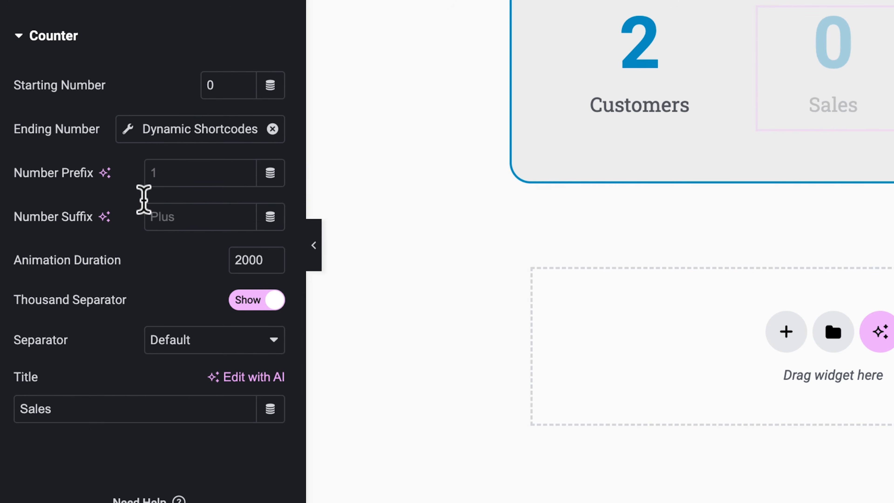
left_click(133, 133)
left_click(166, 244)
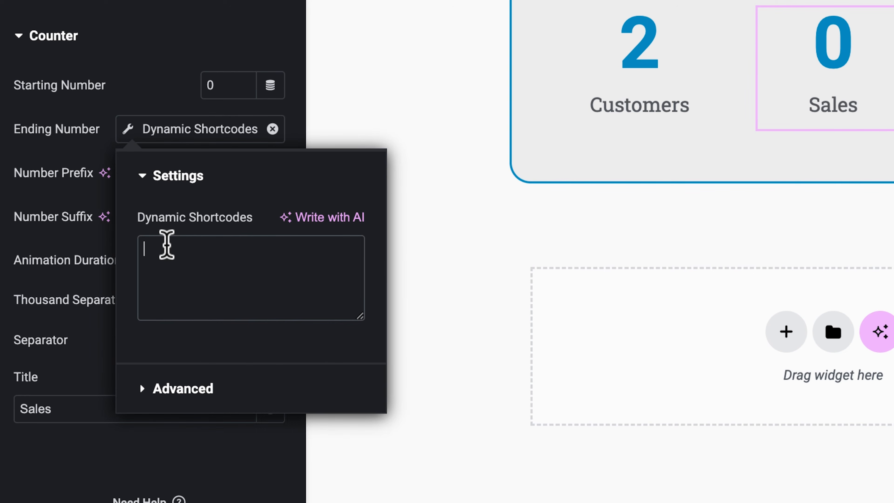
key("ctrl+v")
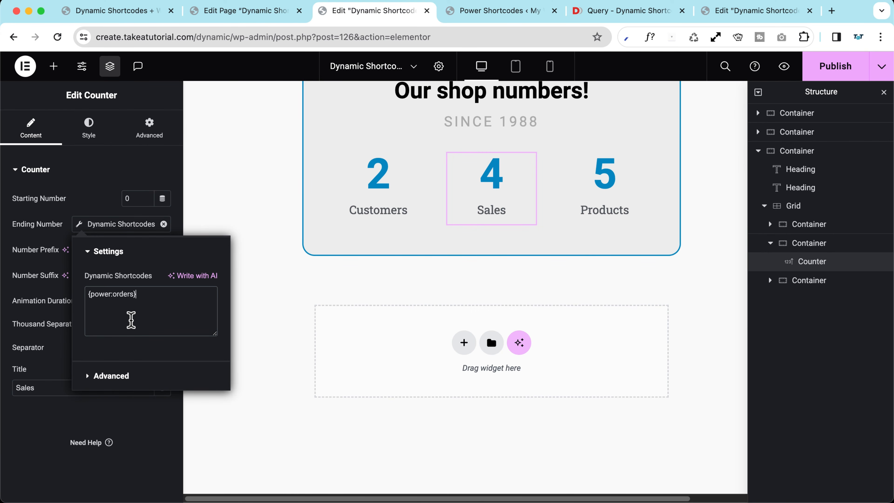
- Show the dynamic tag's Before, After and Fallback options, close its settings and publish the page
left_click(111, 377)
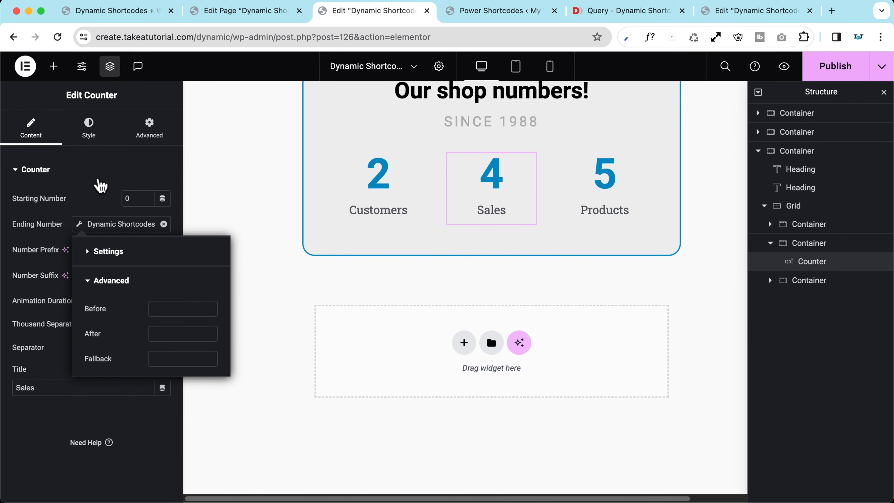
left_click(96, 186)
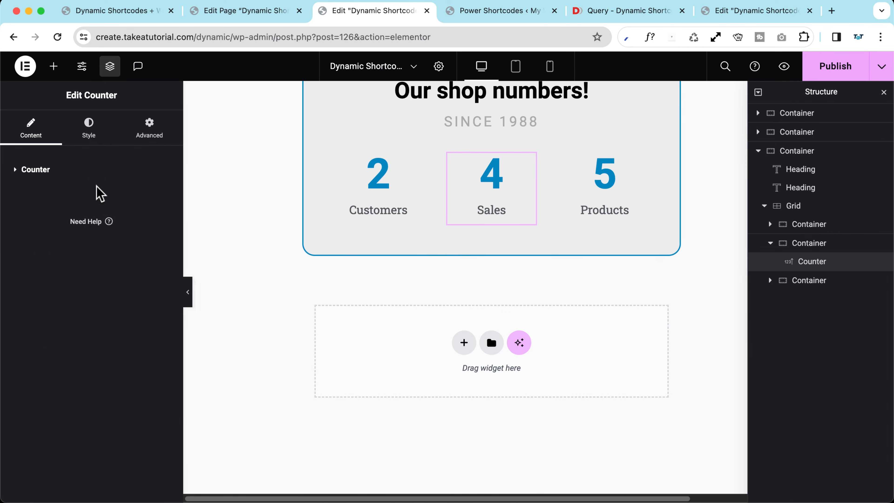
left_click(89, 178)
left_click(851, 66)
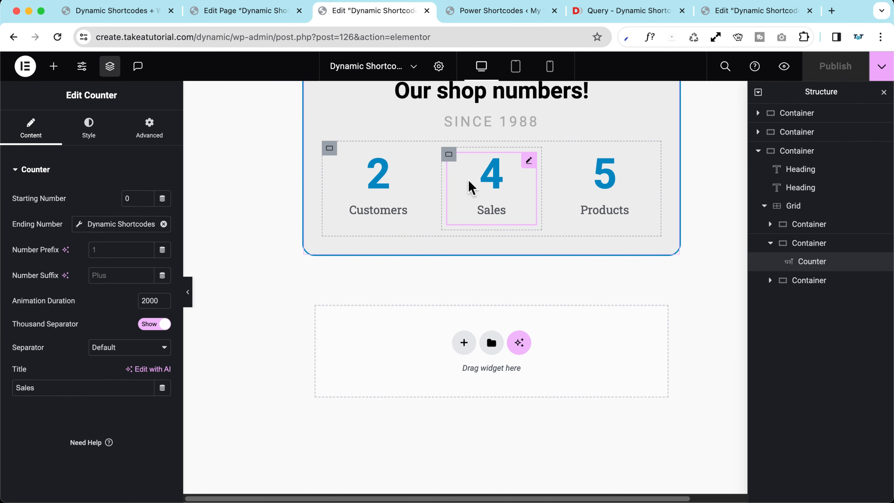
- Preview the page, go to the Dynamic Shortcodes + Woo page and add the Shoes product to the cart
left_click(783, 67)
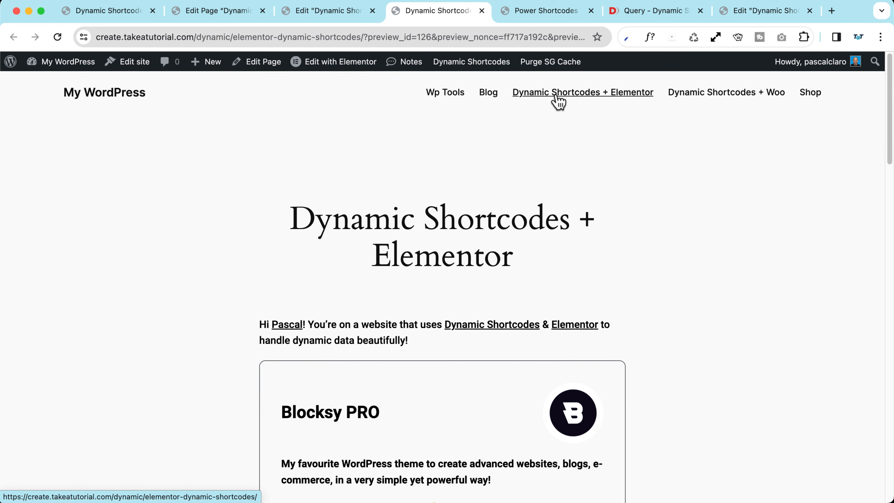
left_click(702, 96)
scroll(338, 200, "down", 2)
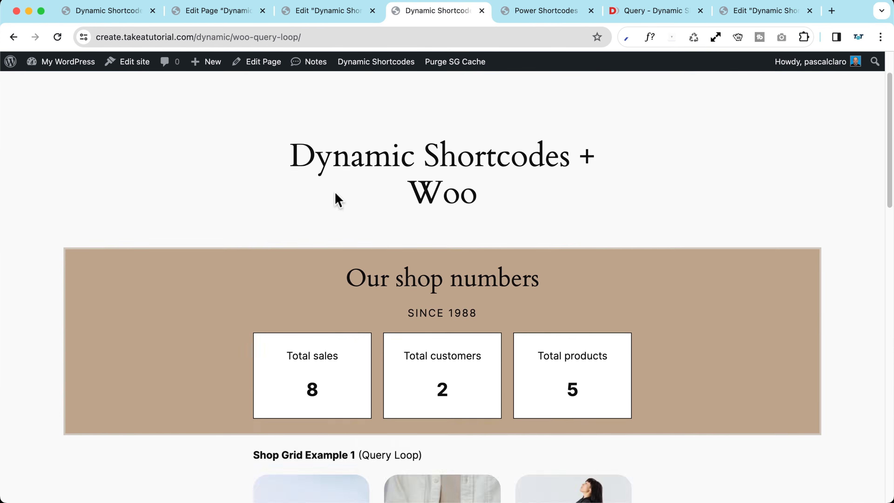
scroll(338, 200, "down", 5)
left_click(277, 262)
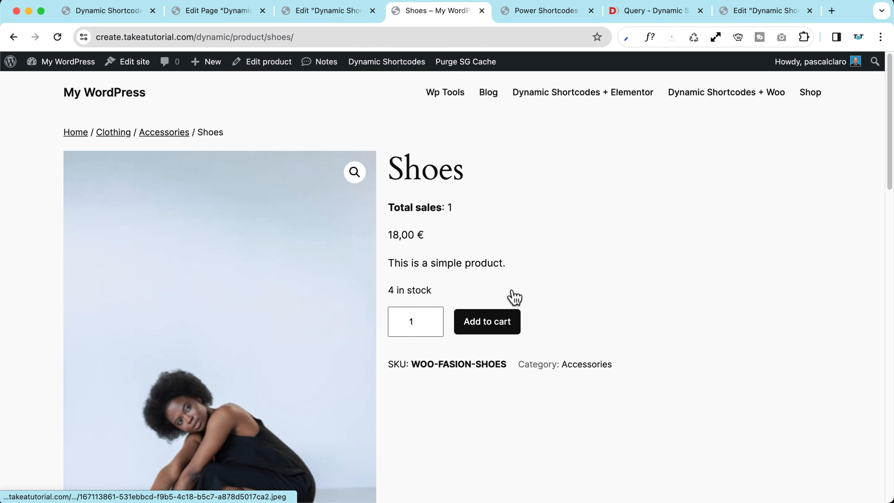
left_click(495, 322)
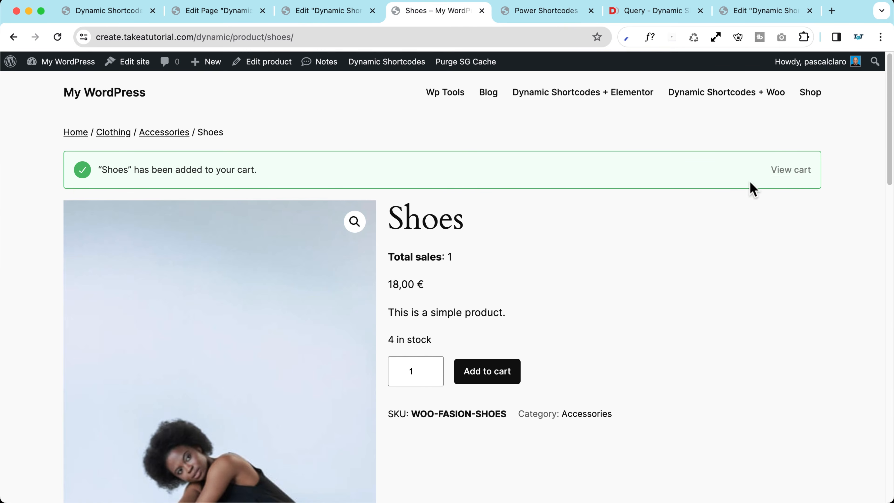
- View the cart, proceed to checkout and place the order for the Shoes with the prefilled billing details
left_click(791, 170)
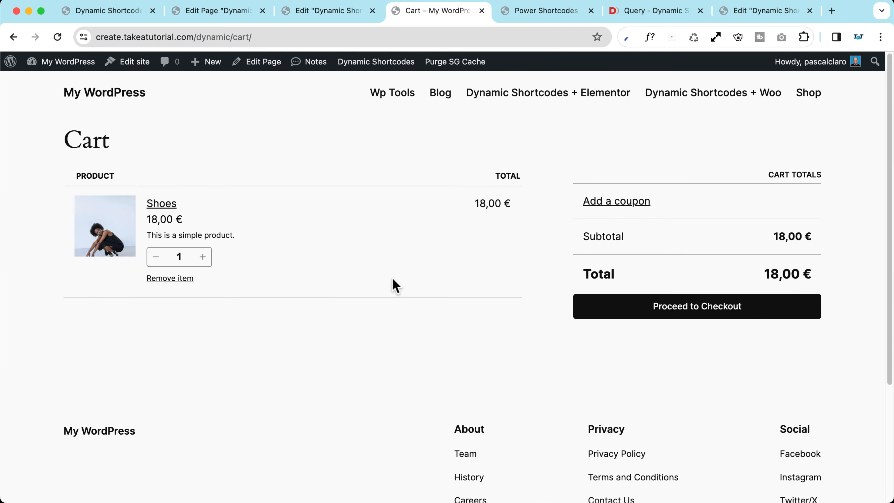
left_click(655, 312)
scroll(308, 223, "down", 4)
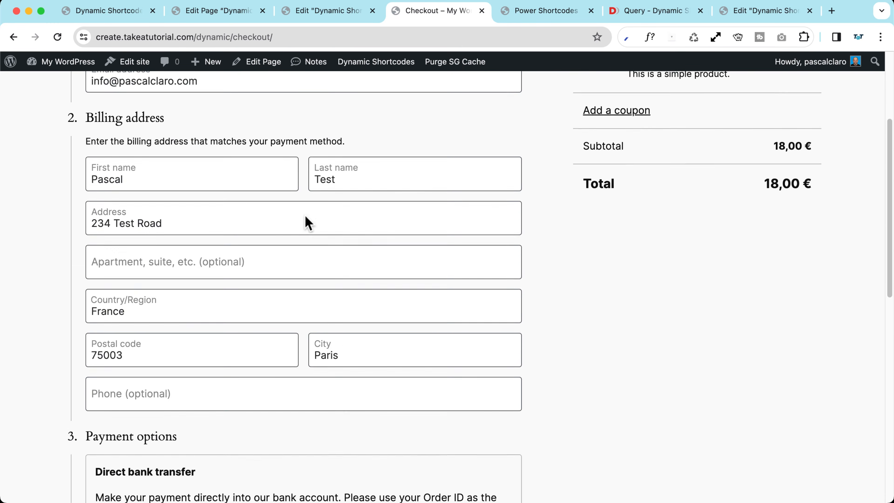
scroll(308, 223, "down", 5)
left_click(408, 392)
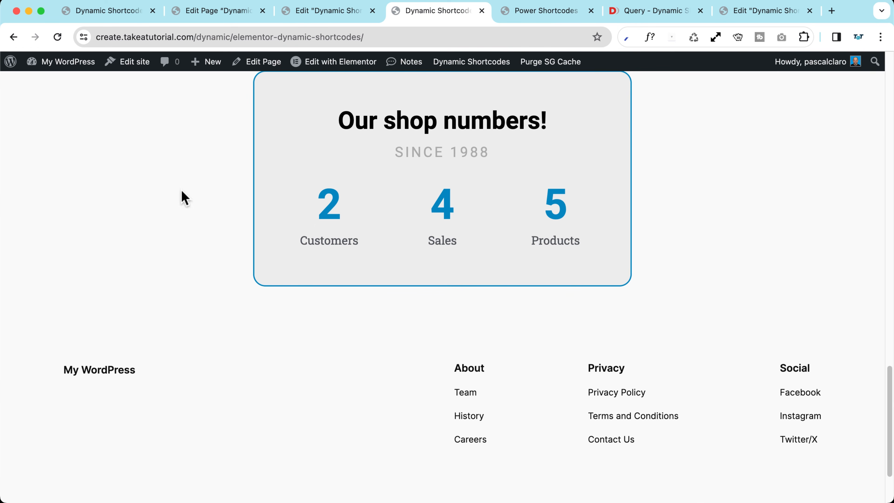
- Open the WordPress dashboard in a new tab and go to the WooCommerce orders list
right_click(62, 86)
key("Return")
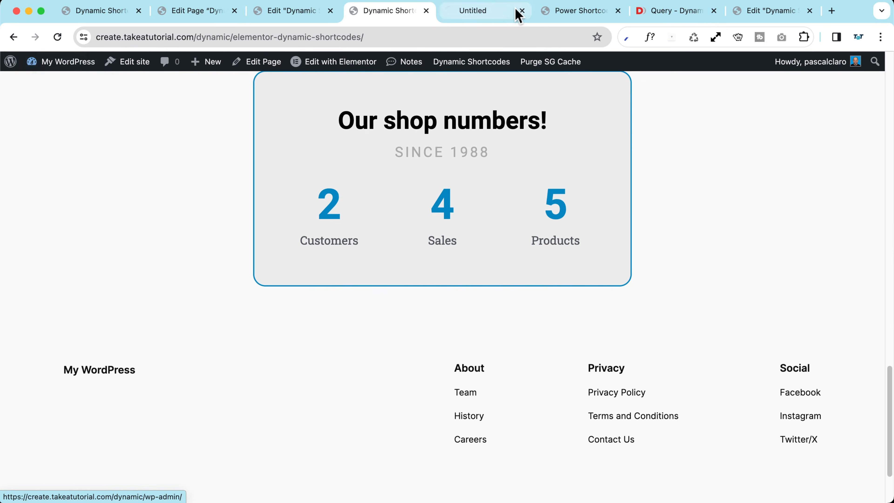
left_click(514, 14)
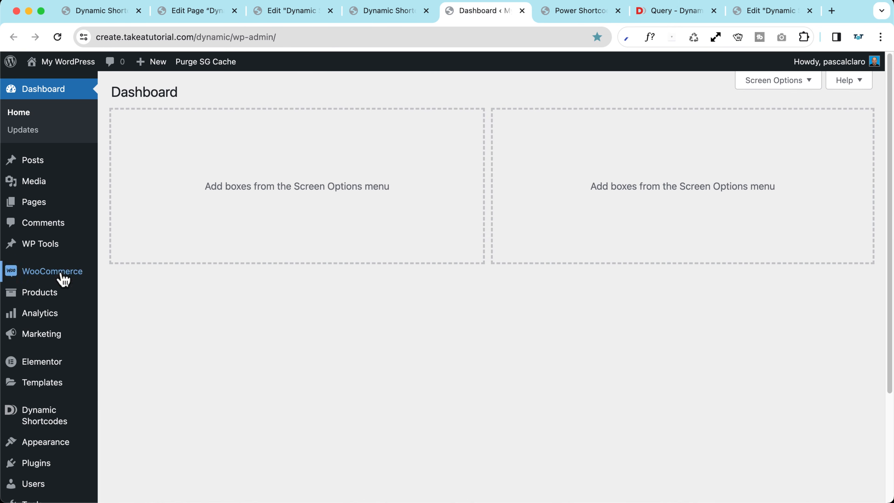
mouse_move(61, 278)
left_click(124, 292)
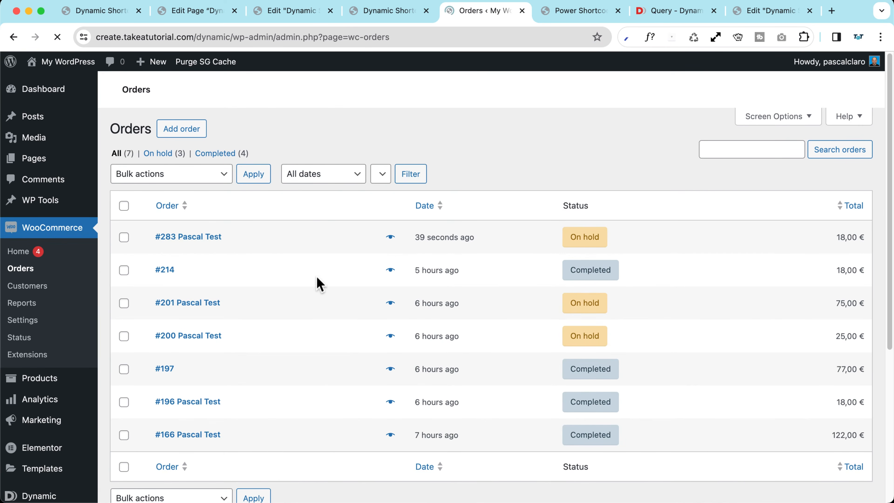
- Set the status of the newest on-hold order to Completed and update the order
left_click(183, 237)
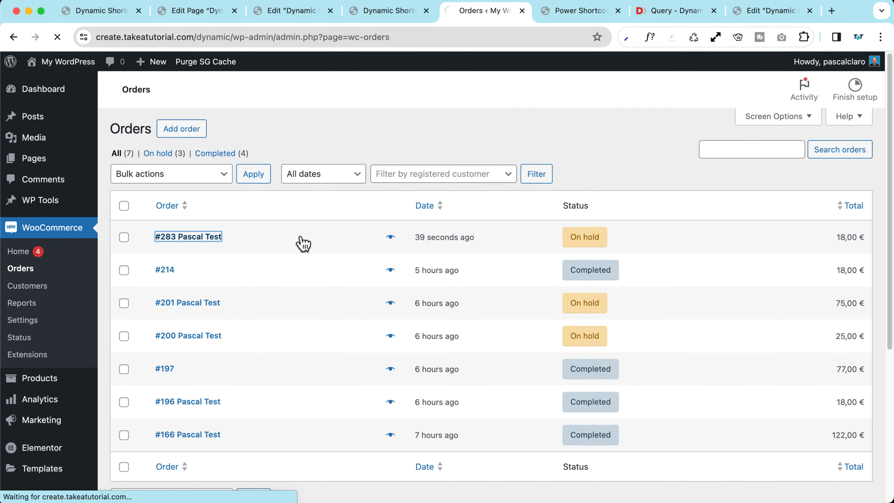
left_click(224, 282)
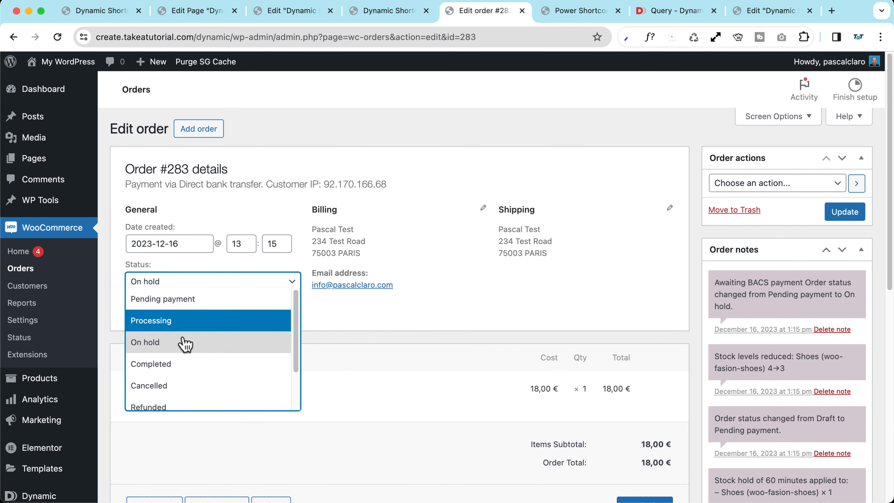
left_click(176, 365)
left_click(845, 211)
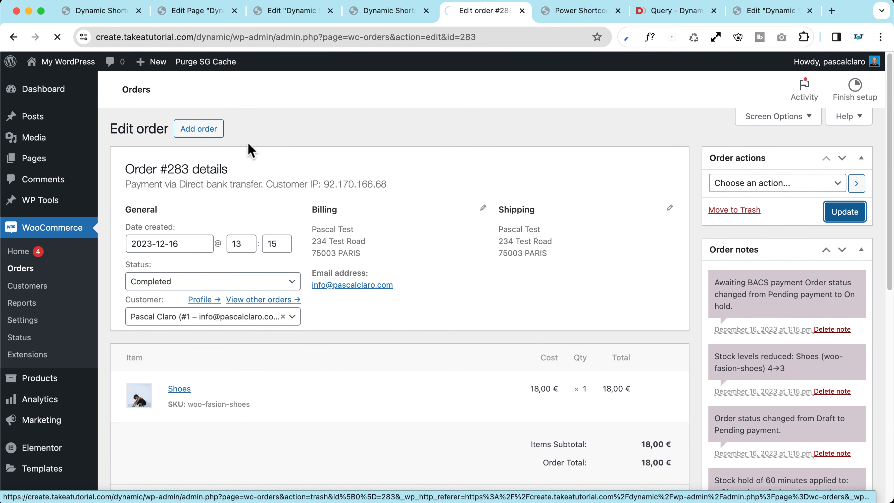
- Return to the Dynamic Shortcodes + Elementor page and reload it to check the Sales counter
left_click(584, 11)
left_click(411, 18)
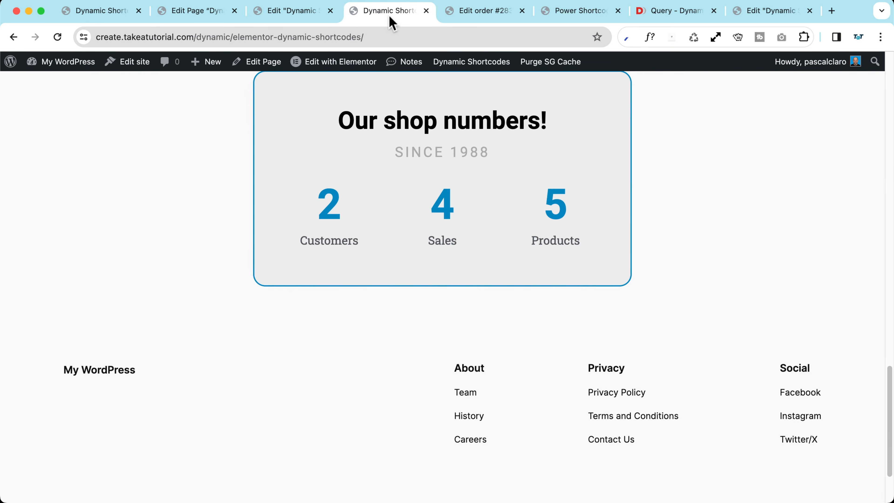
left_click(58, 42)
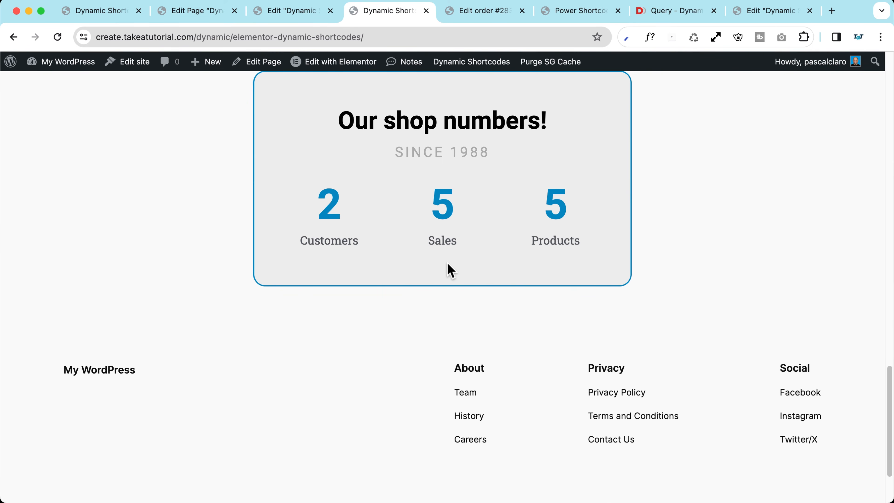
scroll(442, 268, "up", 2)
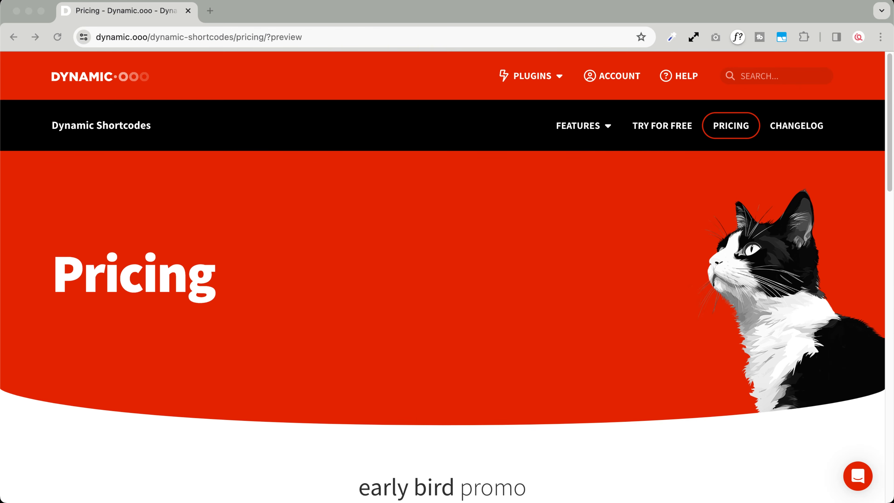
- Examine the early bird promo plans on the Dynamic Shortcodes pricing page, including each plan's site limit and the Starter price
scroll(225, 401, "down", 10)
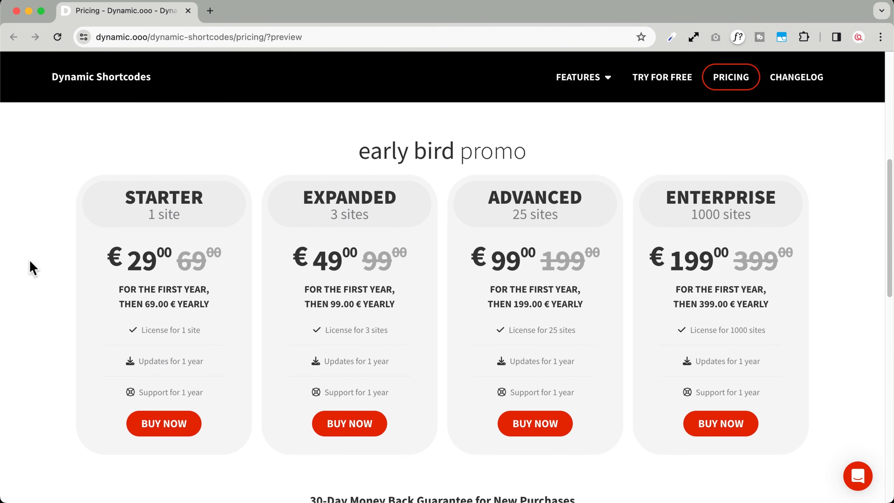
left_click_drag(358, 152, 610, 145)
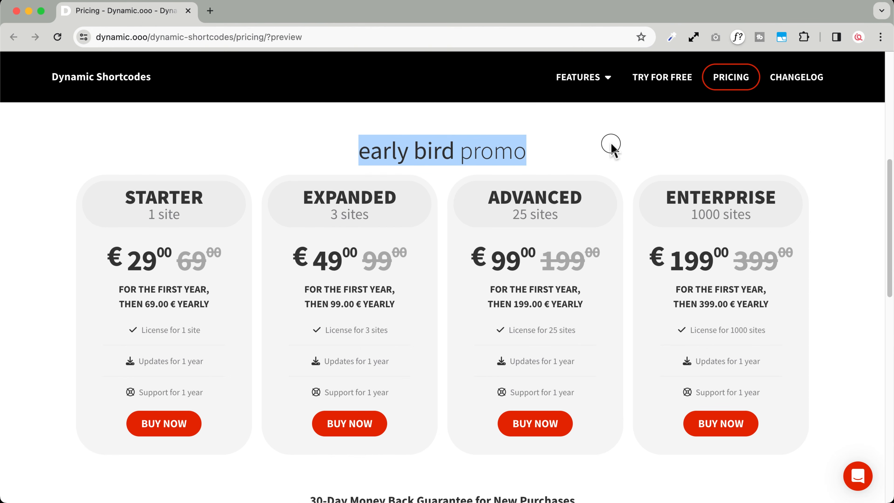
left_click(547, 143)
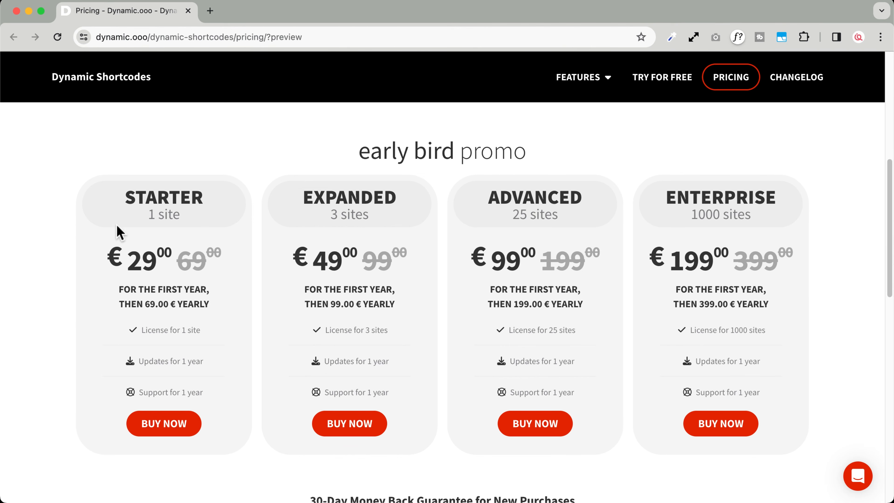
left_click_drag(148, 215, 218, 216)
left_click_drag(333, 216, 391, 216)
left_click_drag(490, 220, 581, 213)
left_click_drag(690, 215, 770, 220)
left_click(197, 218)
left_click_drag(133, 262, 161, 257)
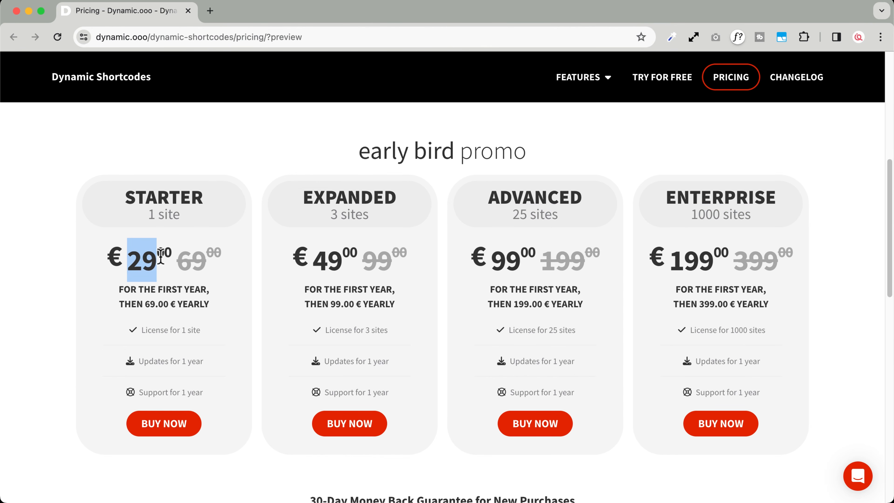
left_click(144, 264)
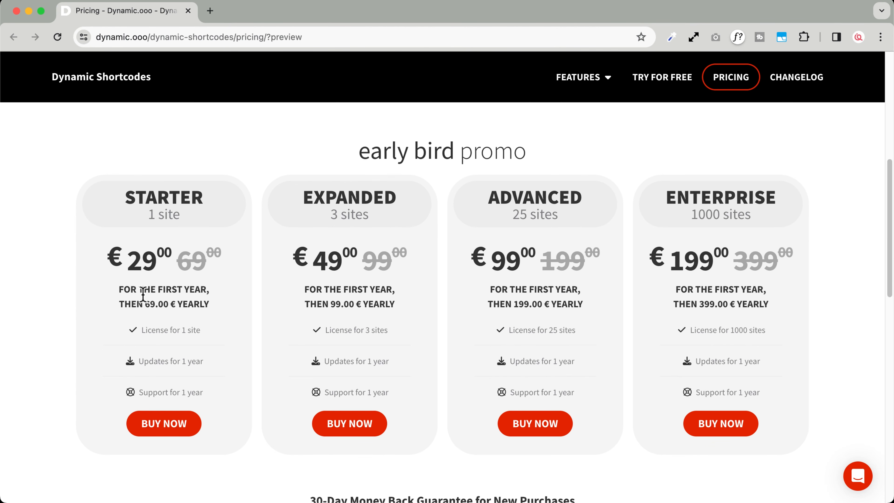
scroll(58, 294, "down", 2)
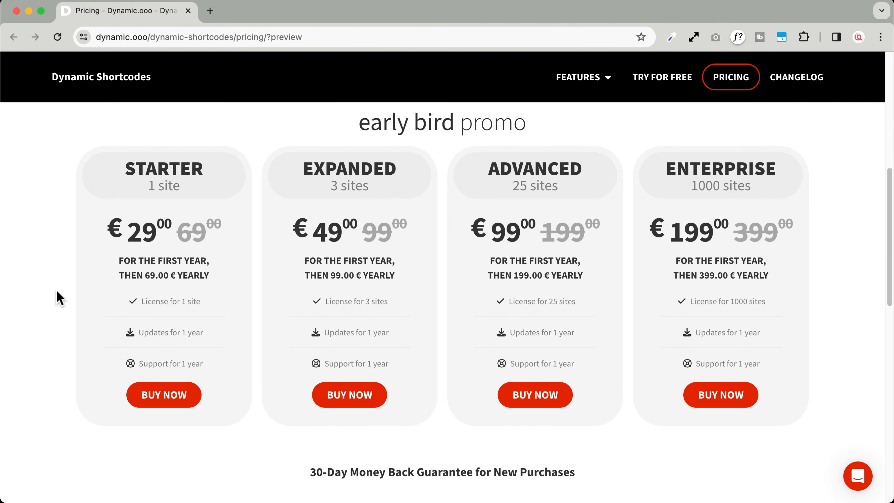
- Highlight the 30-day money back guarantee line beneath the pricing plans, then clear the highlight
left_click_drag(310, 472, 583, 475)
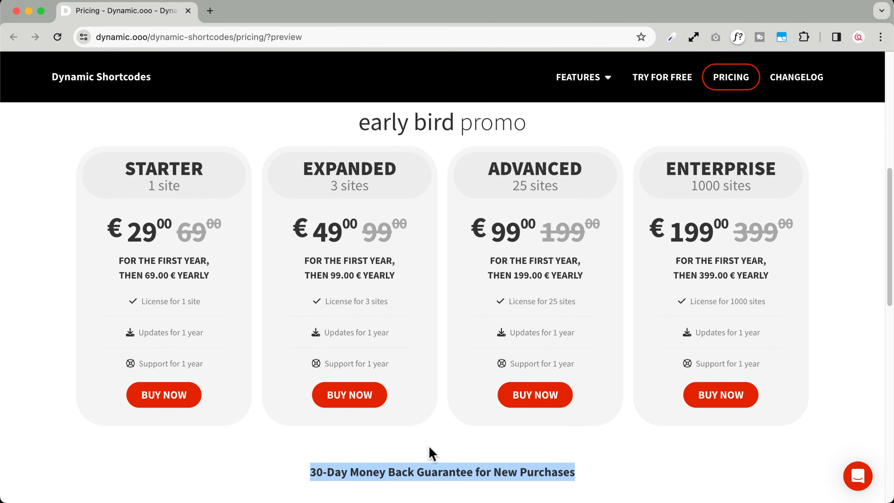
left_click(231, 437)
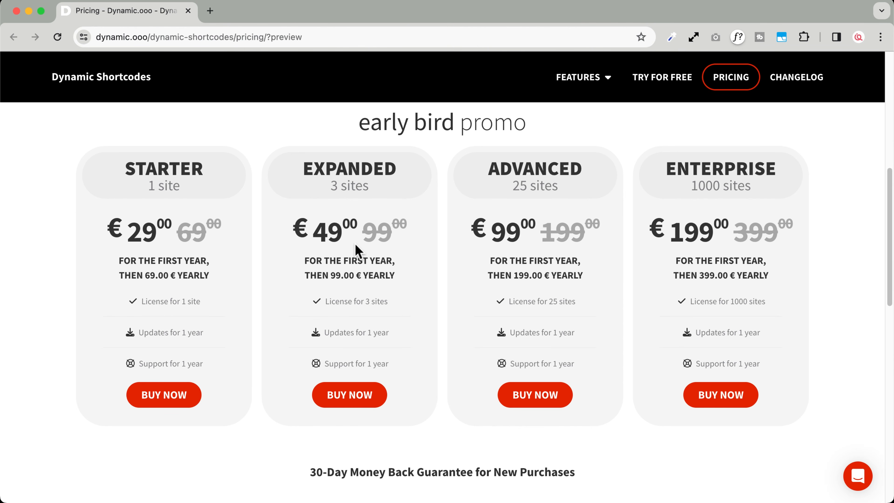
- Log in to the Dynamic.ooo shop account with the saved credentials and open its License Manage page
scroll(275, 463, "up", 1)
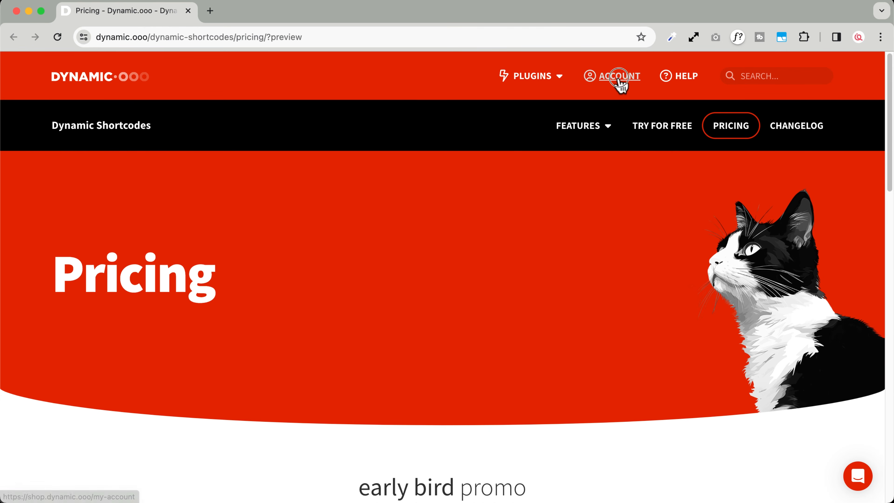
left_click(618, 80)
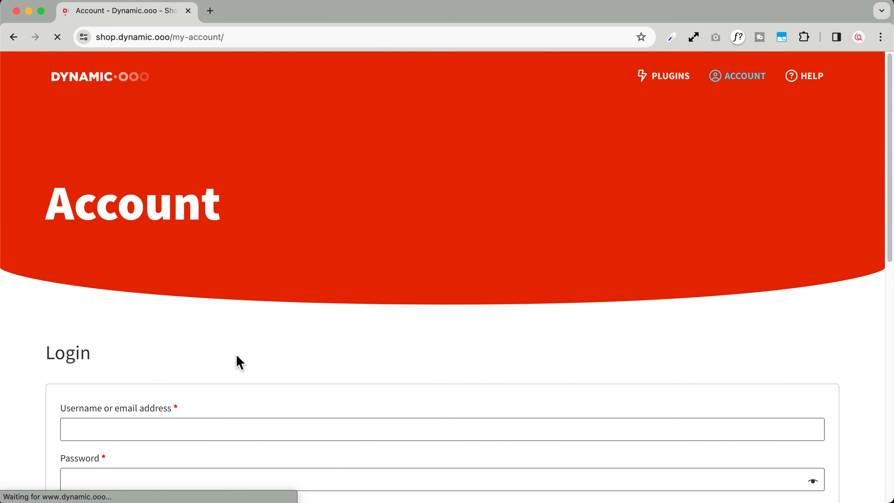
scroll(211, 345, "down", 5)
left_click(88, 368)
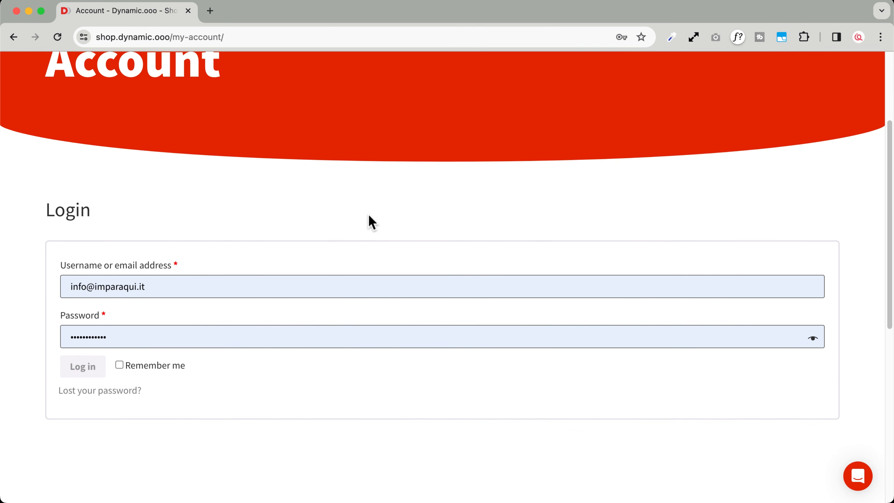
left_click(96, 403)
scroll(391, 304, "down", 5)
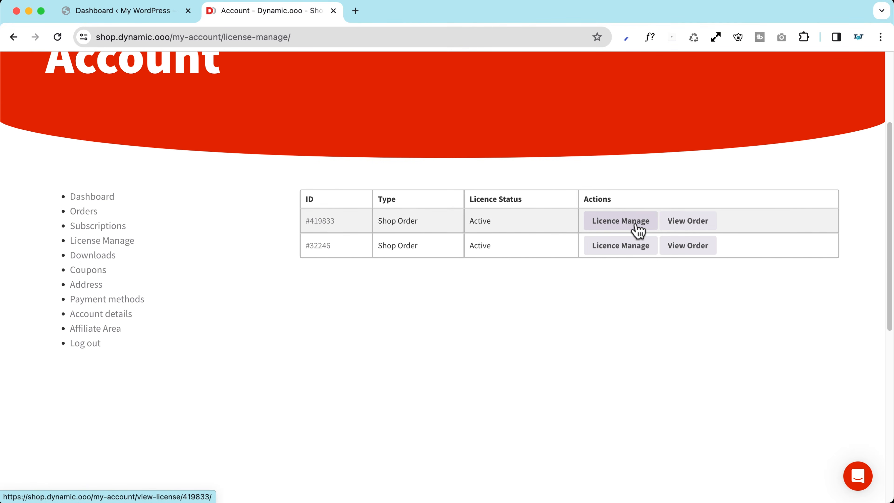
- Return to the WordPress dashboard and open the Dynamic Shortcodes License page to check the plugin's activation
left_click(169, 14)
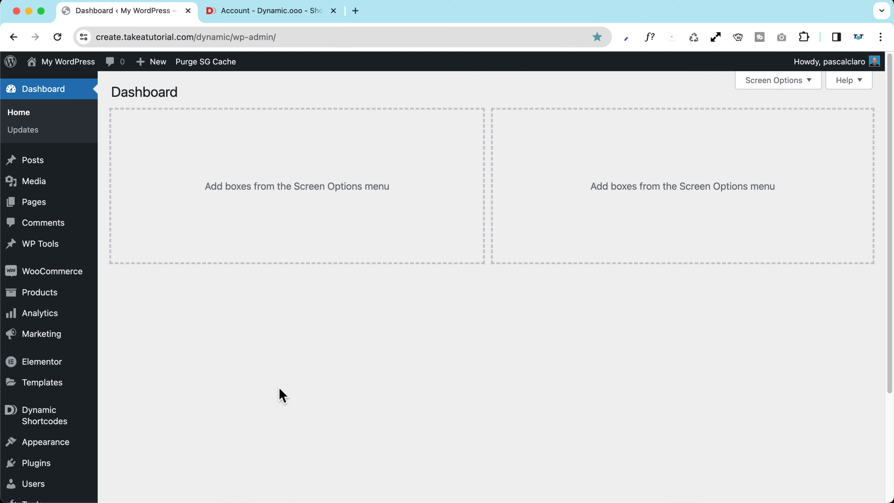
scroll(283, 395, "down", 4)
mouse_move(50, 285)
left_click(132, 344)
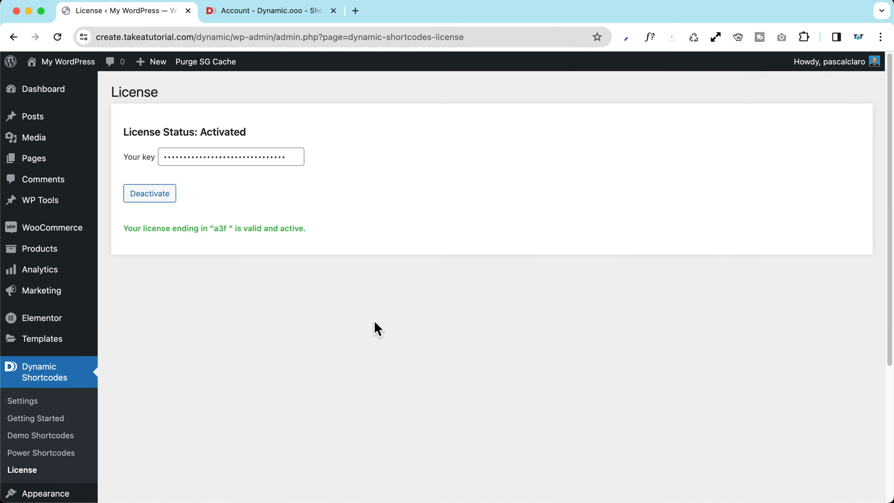